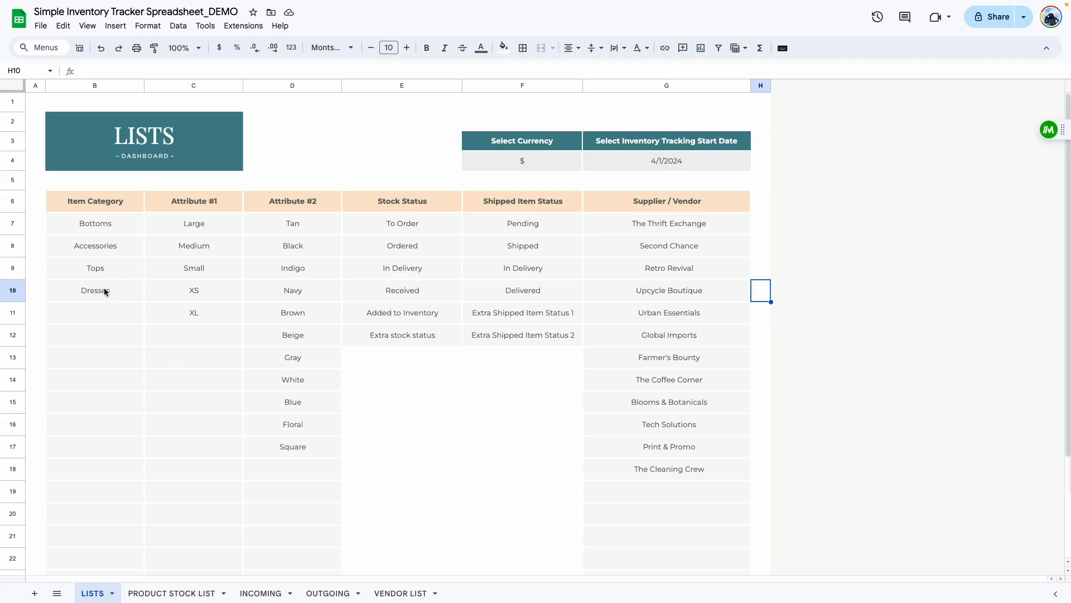
- Examine the entries listed under Item Category, Attribute #1 and Attribute #2 on the LISTS sheet
click(131, 226)
click(122, 247)
click(118, 271)
click(114, 292)
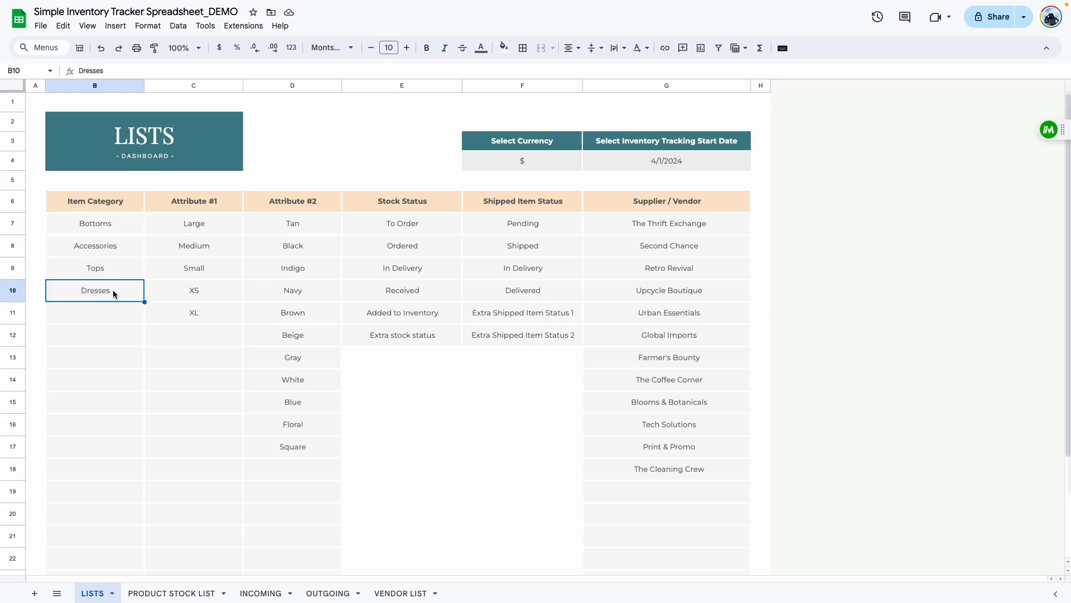
click(222, 211)
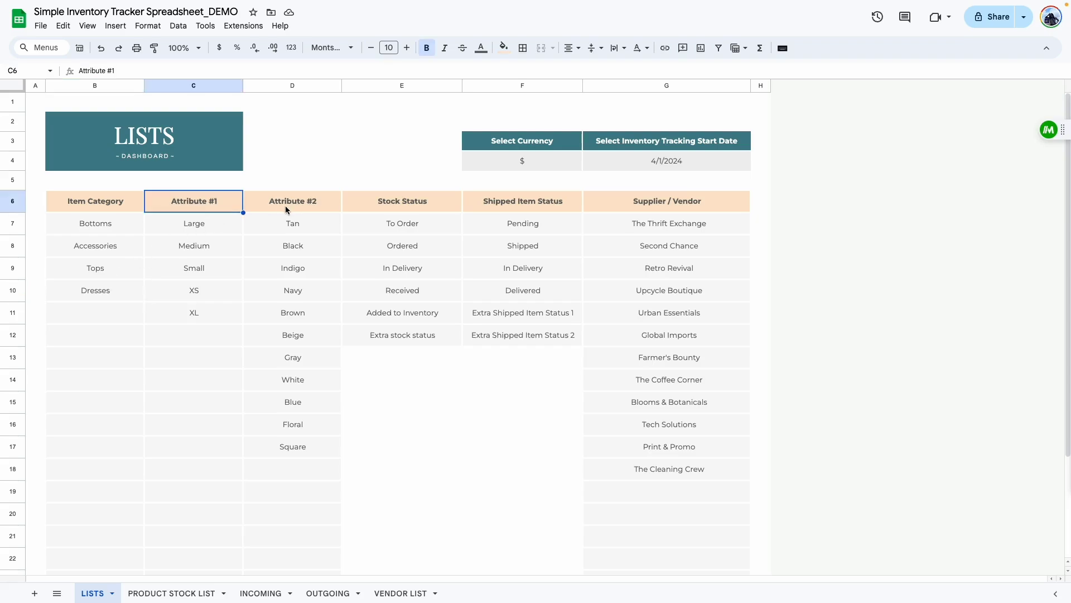
click(223, 226)
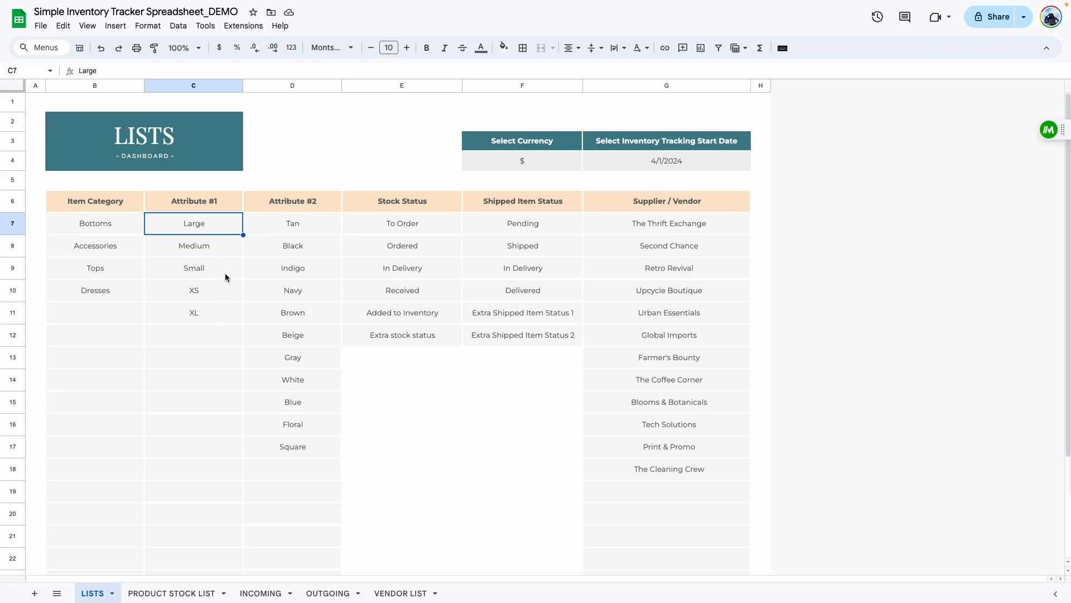
drag(315, 223, 314, 430)
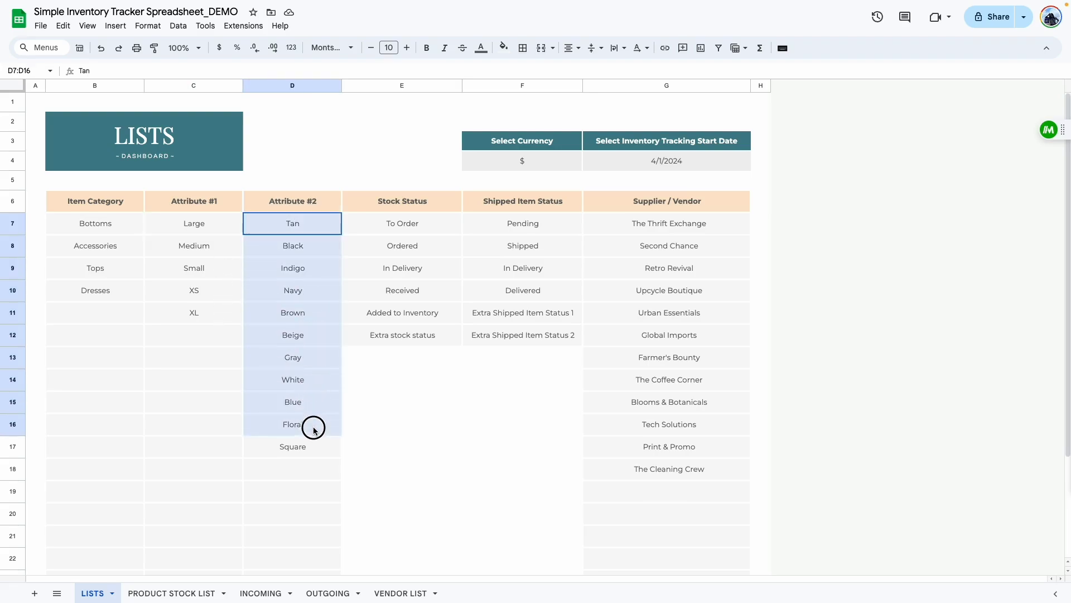
click(289, 495)
click(199, 343)
click(213, 231)
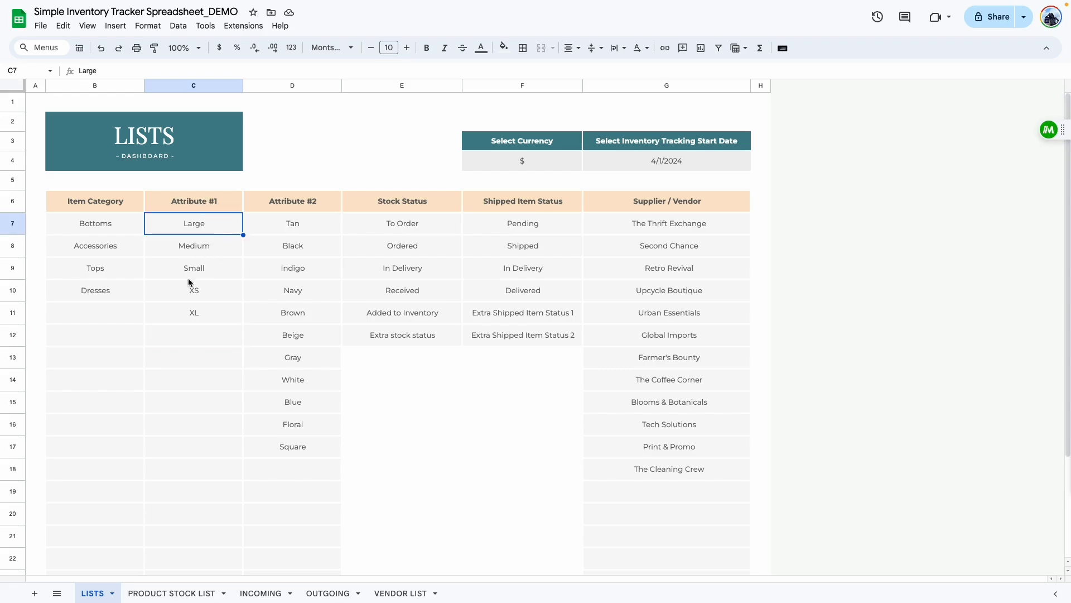
- Clear all entries under Attribute #1 and rename that column header as Color
drag(219, 324, 214, 233)
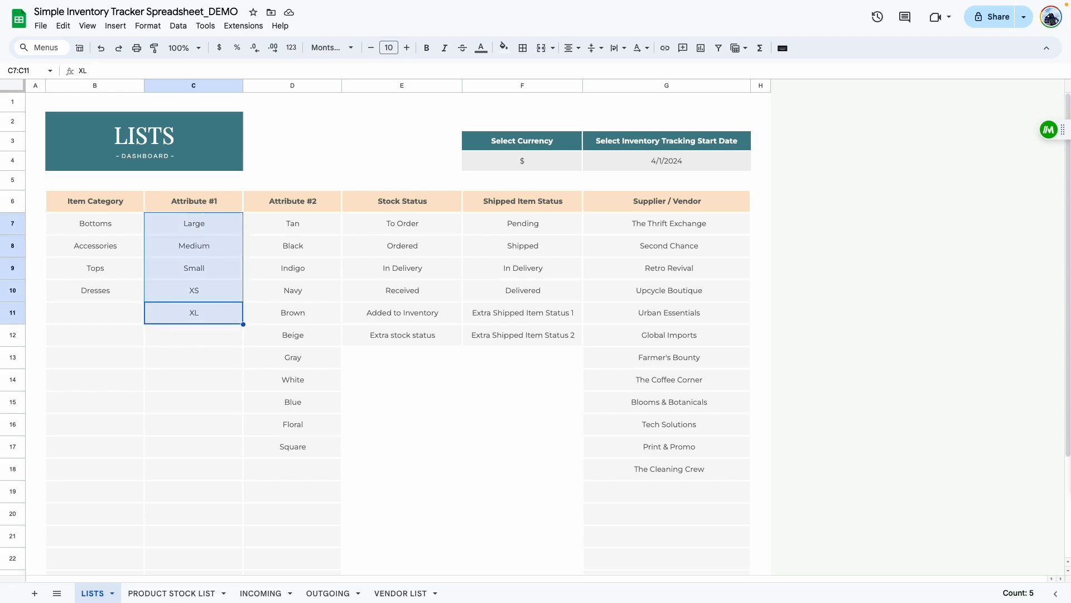
key(Delete)
click(217, 385)
click(198, 208)
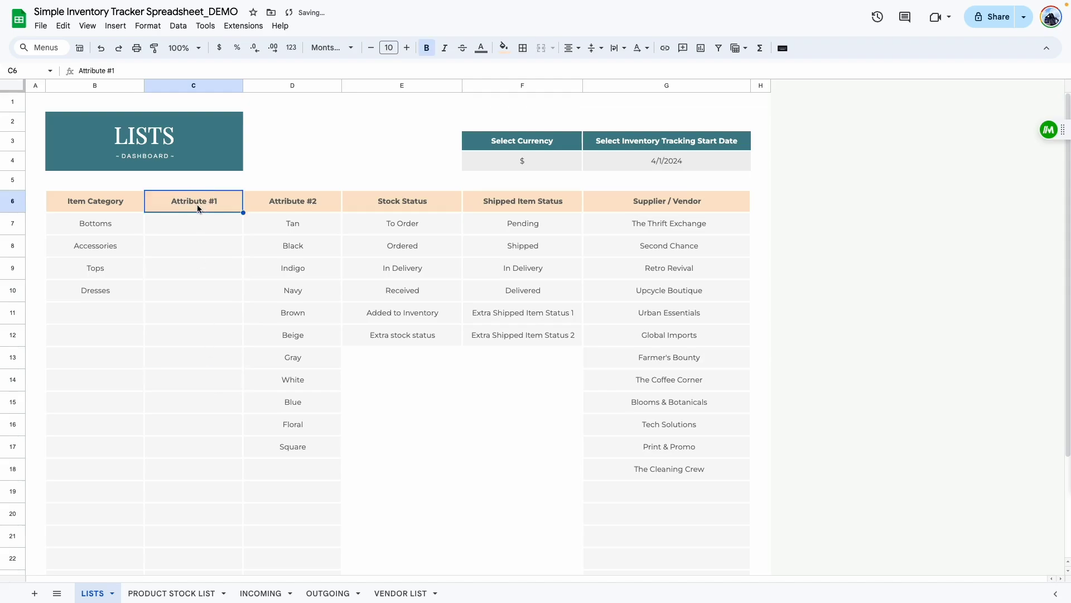
key(Delete)
text(Color)
- Enter Black, White and Yellow as the first three options under the Color header
click(218, 220)
text(Black)
key(Return)
text(White)
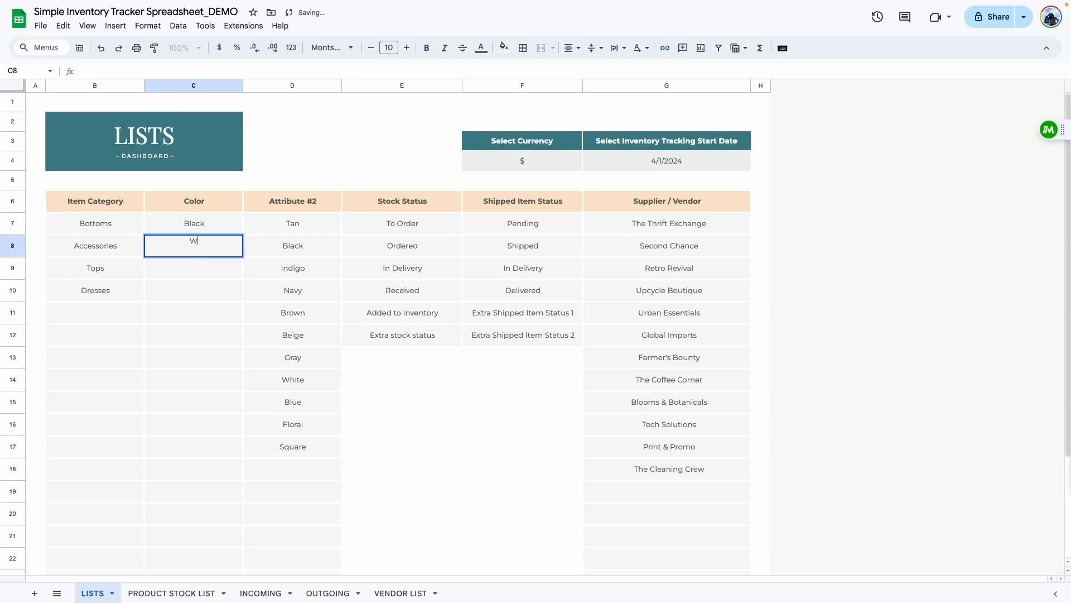
key(Return)
text(Yellow)
click(325, 223)
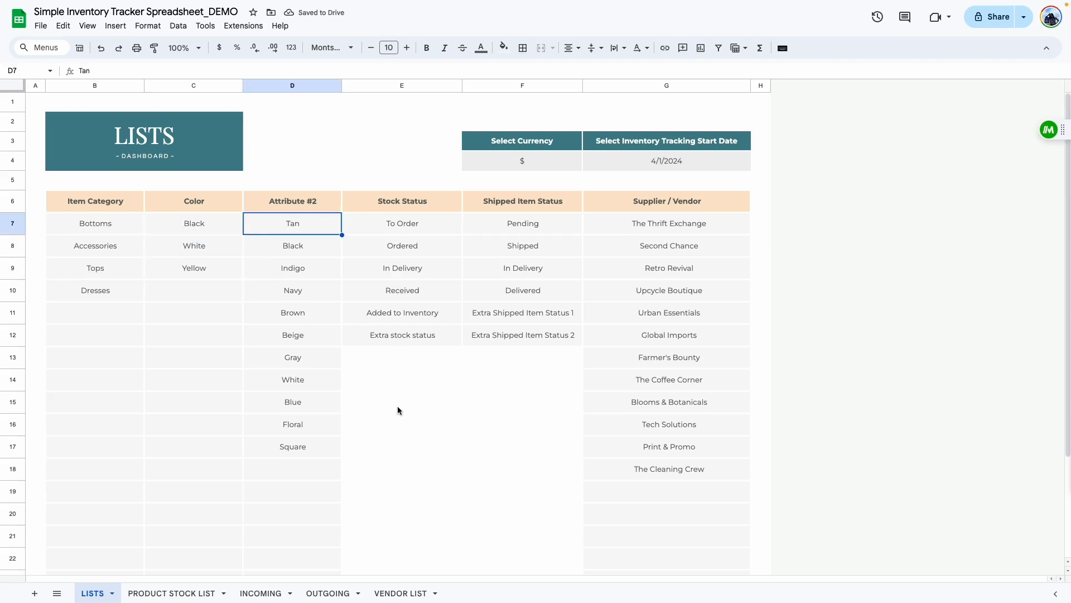
- Examine the options listed under Attribute #2, Stock Status and Shipped Item Status
drag(321, 458, 327, 217)
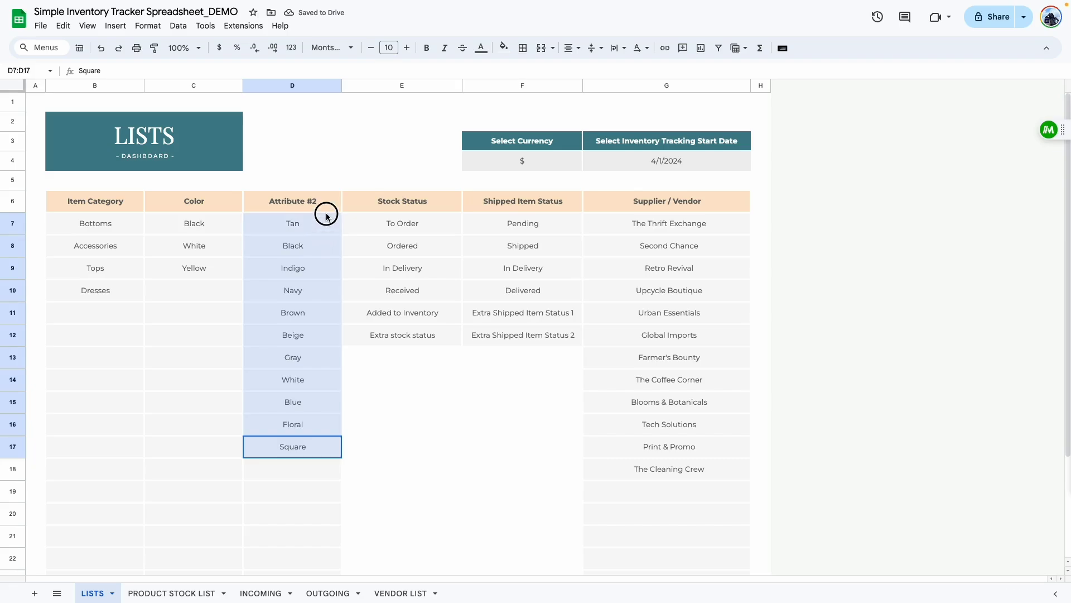
click(188, 257)
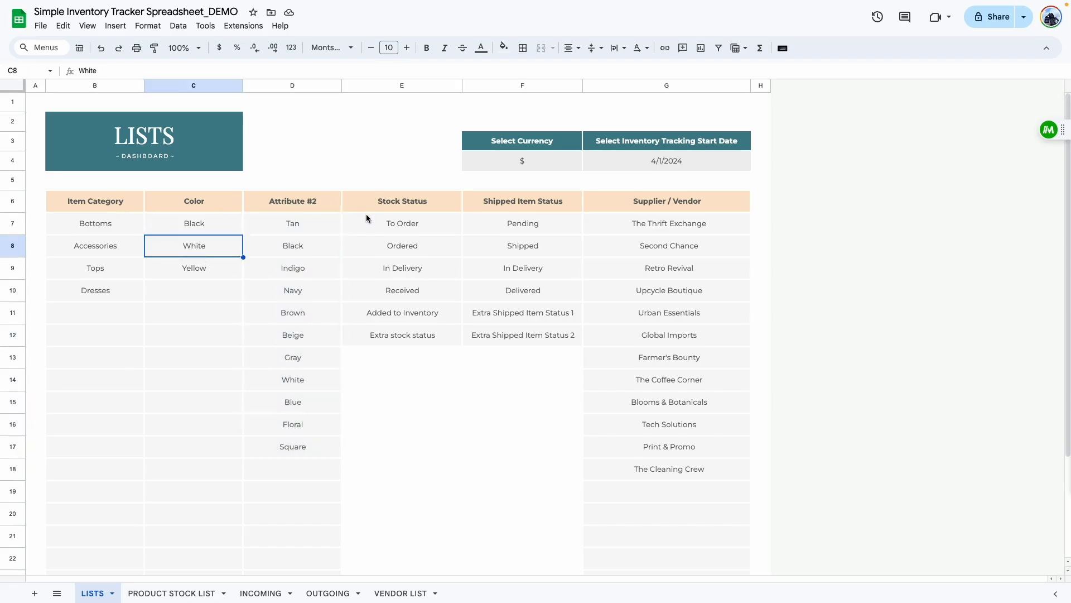
click(393, 202)
click(511, 208)
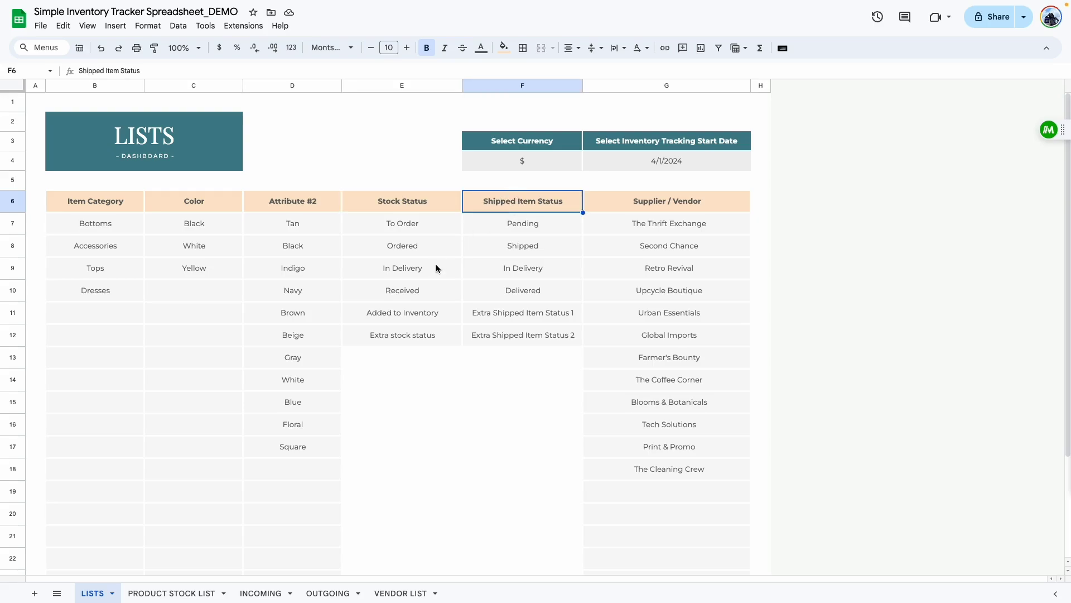
click(439, 270)
click(523, 334)
drag(402, 226, 424, 332)
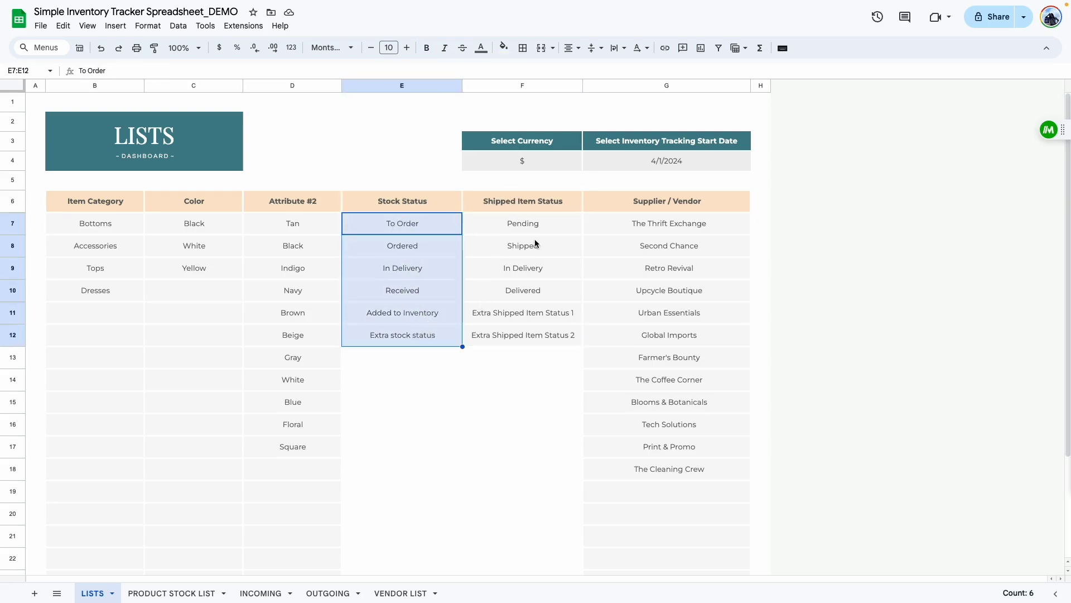
drag(535, 226, 527, 325)
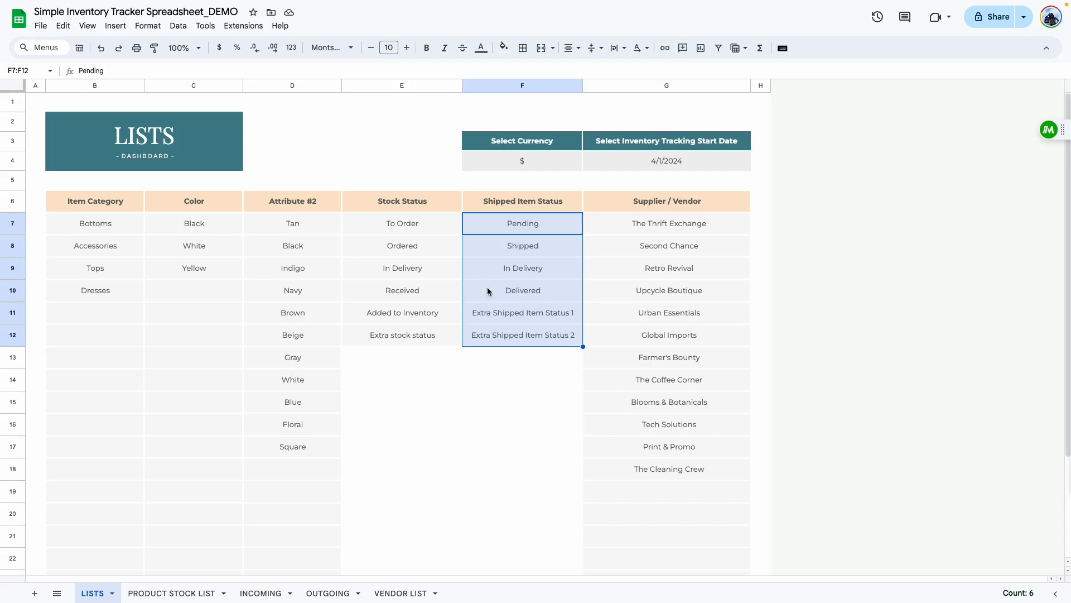
- Look through the names in the Supplier / Vendor list
key(Down)
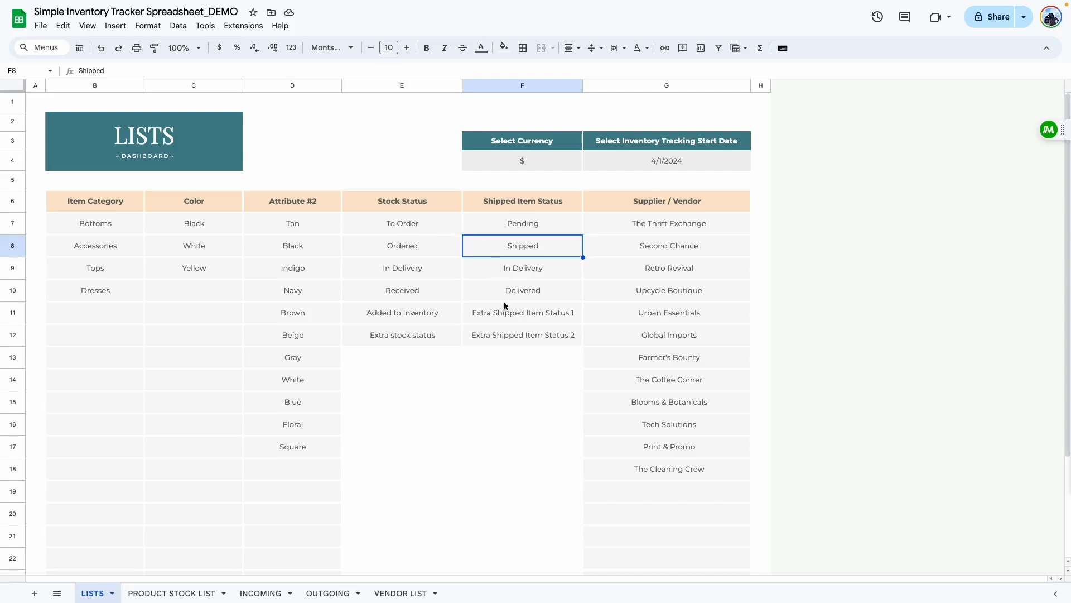
key(Right)
key(Down)
key(Down)
key(Down)
key(Down)
key(Down)
key(Down)
key(Down)
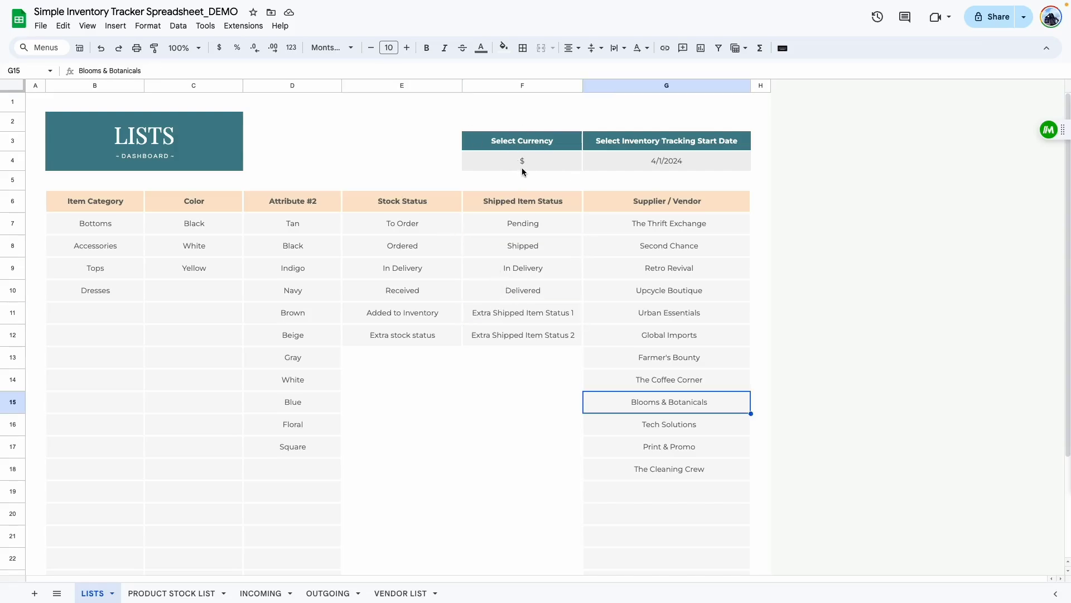
- Set the tracker's currency symbol under Select Currency to €
click(533, 154)
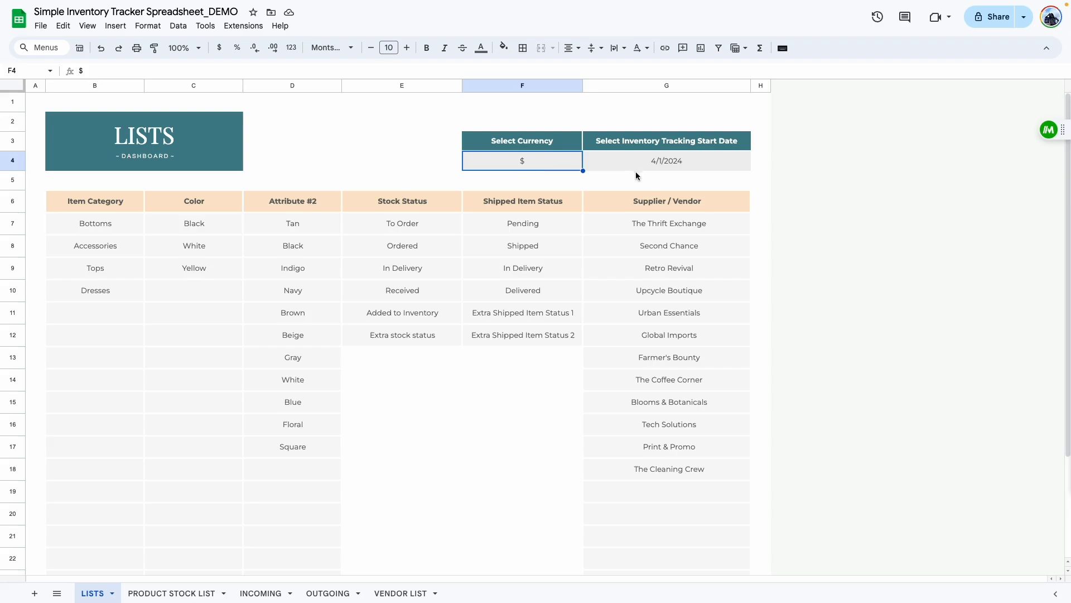
drag(553, 223, 561, 236)
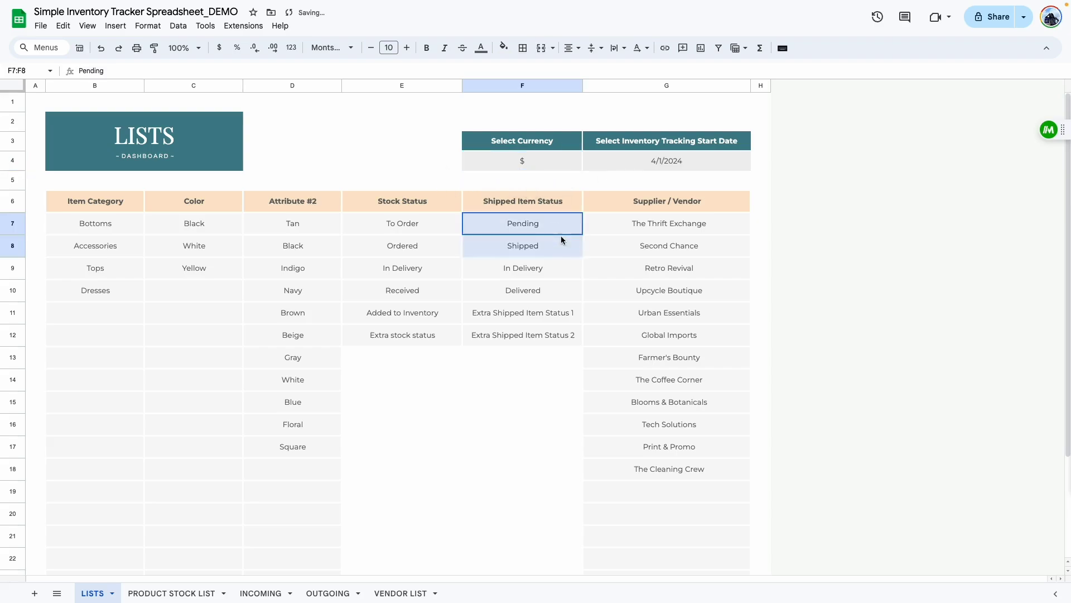
click(535, 162)
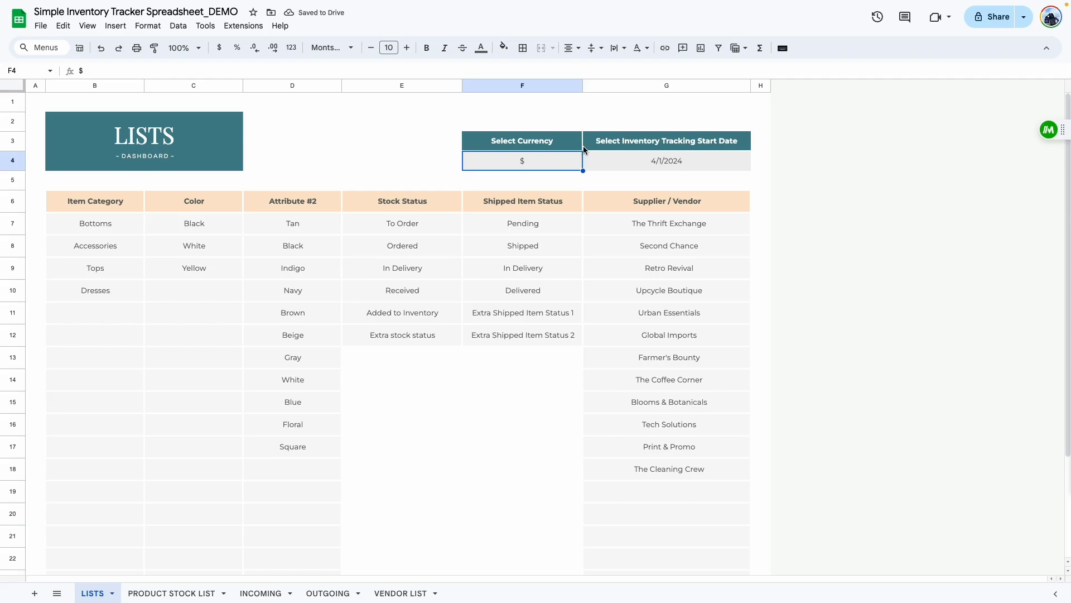
key(Delete)
text(€)
click(538, 221)
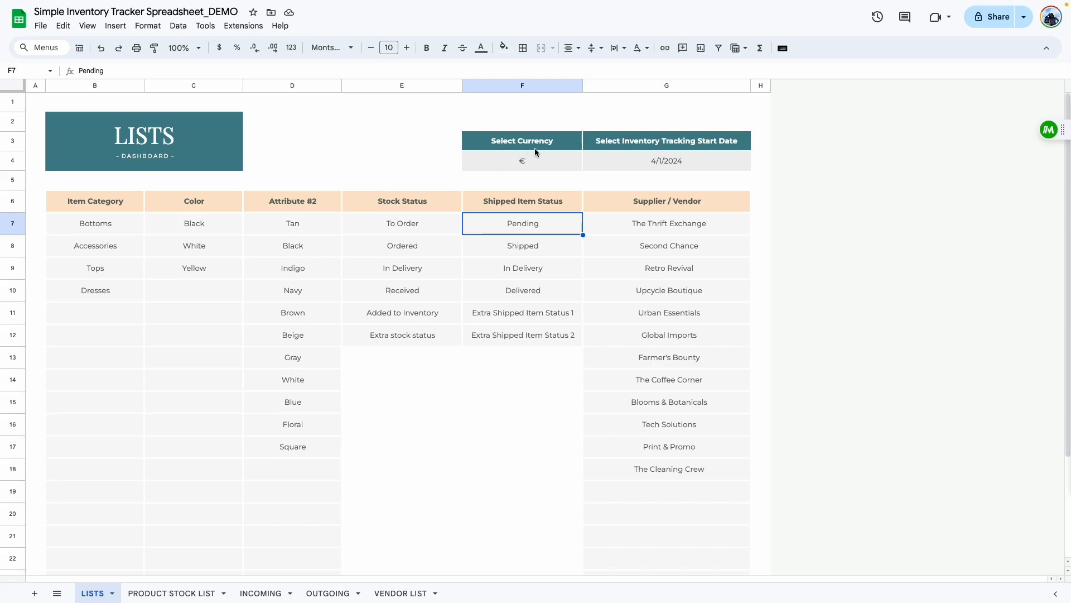
- Set the inventory tracking start date to 4/15/2024
double_click(667, 161)
key(Escape)
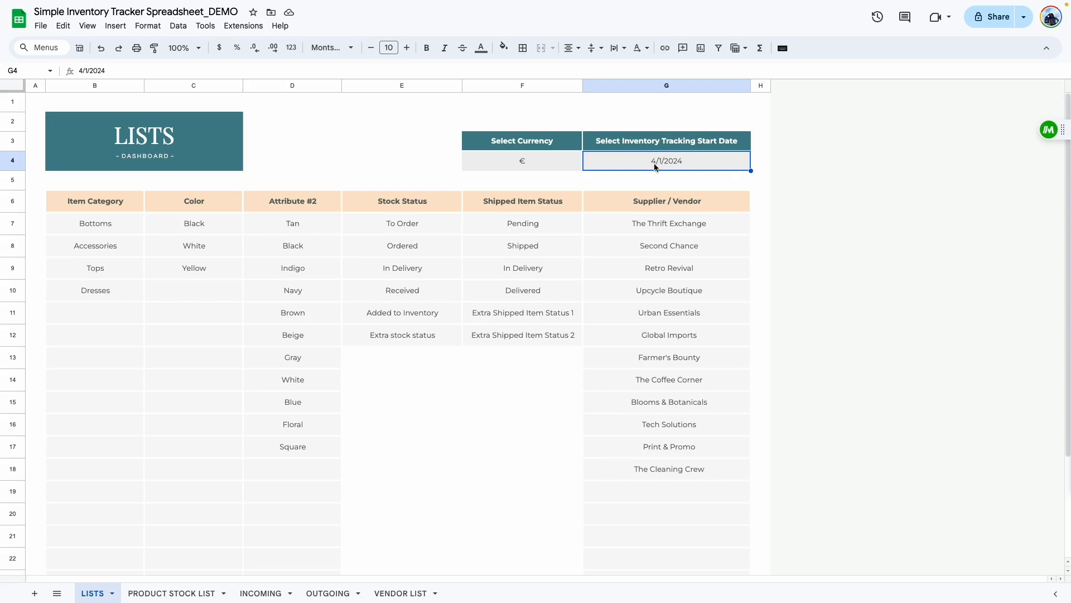
double_click(679, 166)
click(641, 232)
click(515, 443)
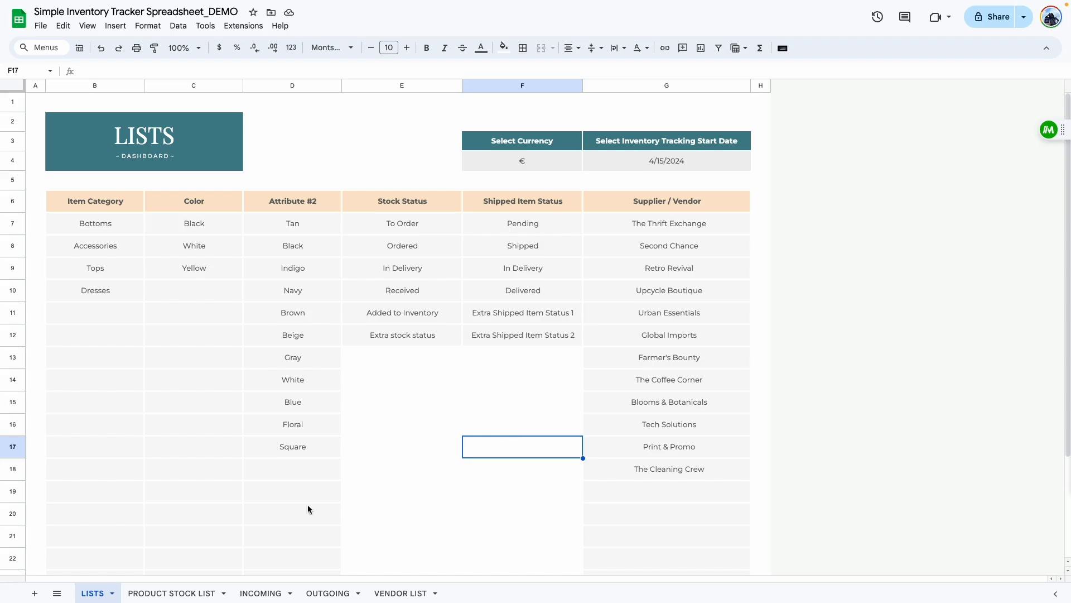
- Open the PRODUCT STOCK LIST sheet and look over the inventory dashboard and item table
key(alt+Down)
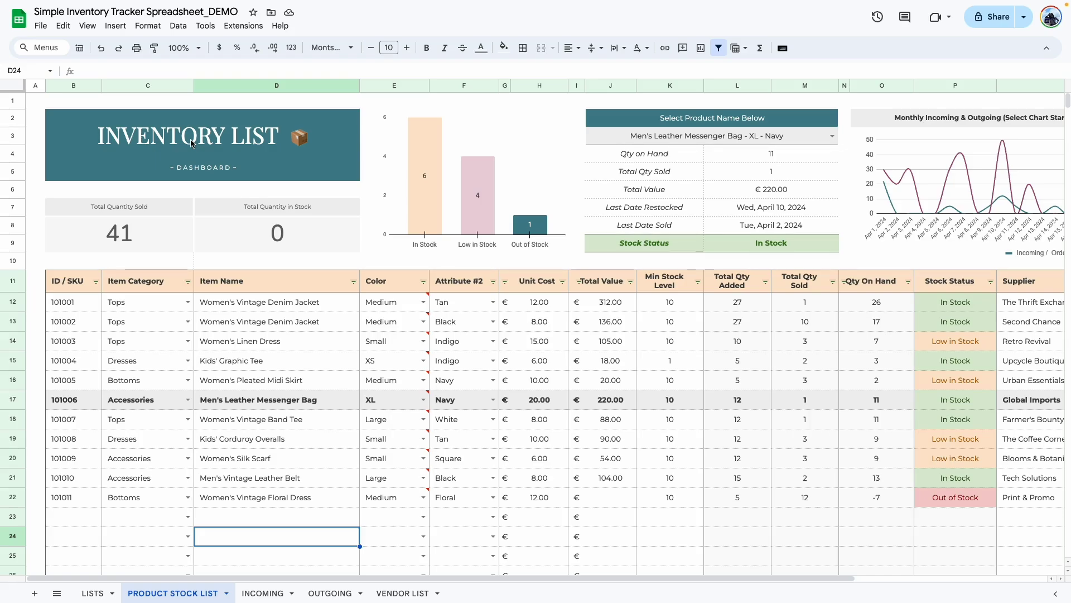
key(Up)
key(Up)
key(Up)
key(Up)
key(Up)
key(Up)
key(Up)
key(Right)
key(Right)
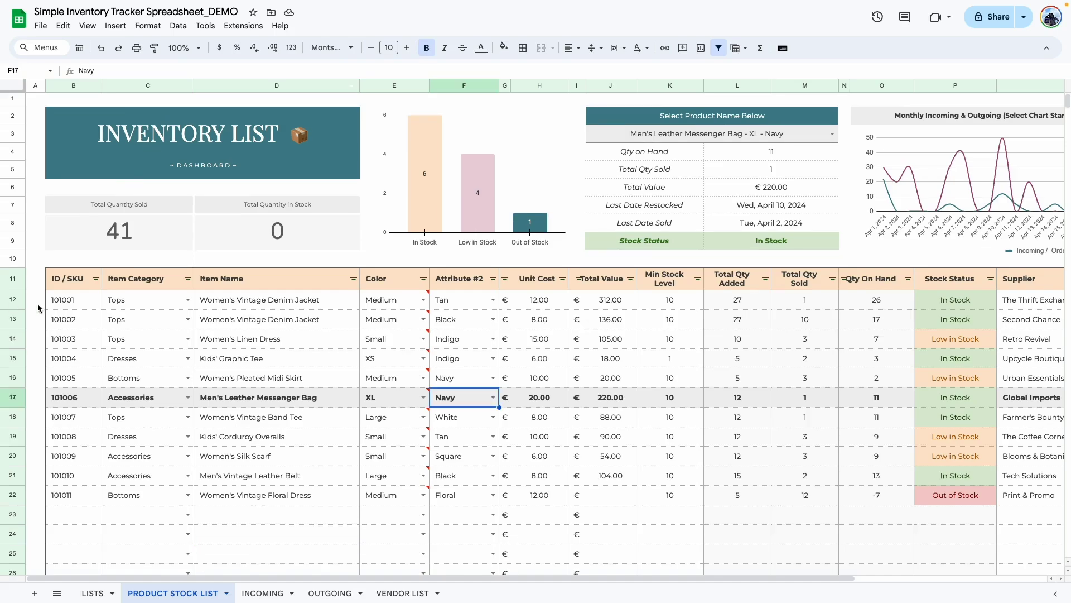
- Examine the ID / SKU and Item Category columns, and check the category options on the LISTS sheet
click(70, 306)
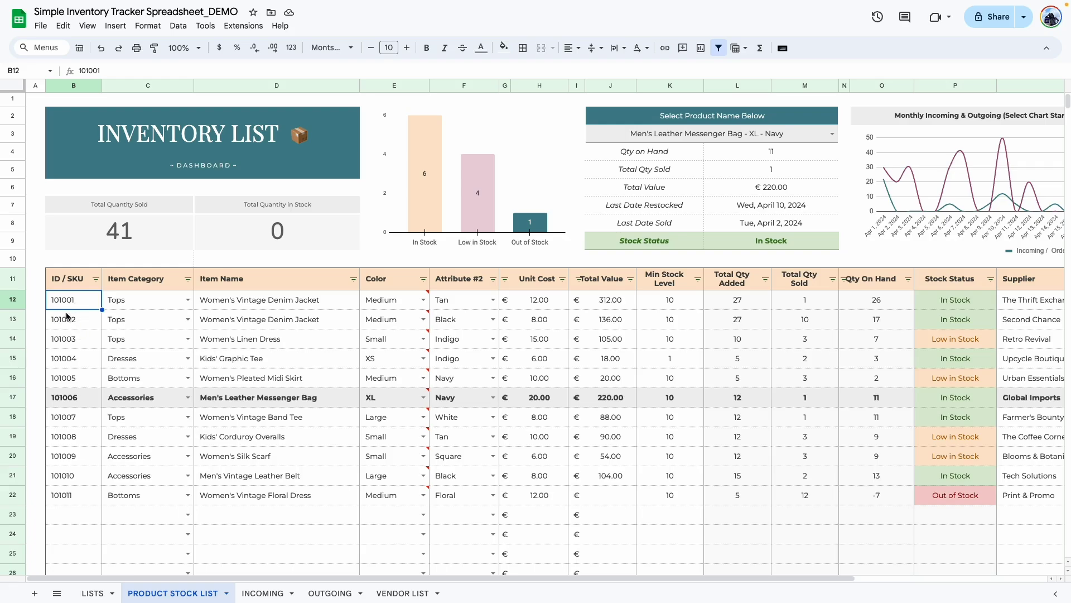
click(159, 299)
click(146, 279)
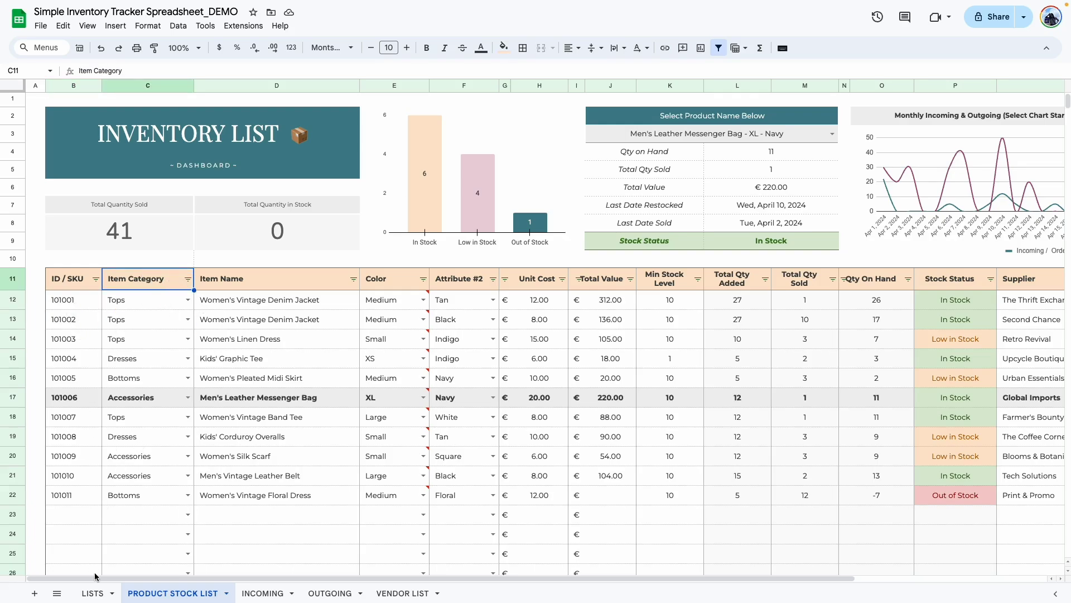
click(102, 592)
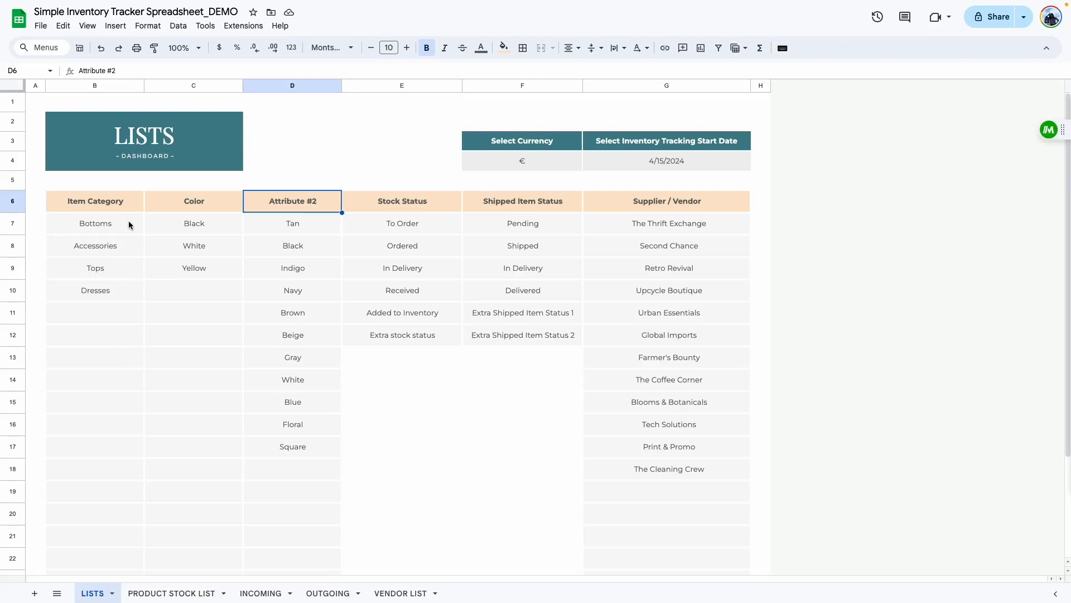
drag(130, 208, 124, 268)
- Return to the PRODUCT STOCK LIST sheet and examine the Item Name, Color and Attribute #2 columns
click(170, 593)
click(265, 277)
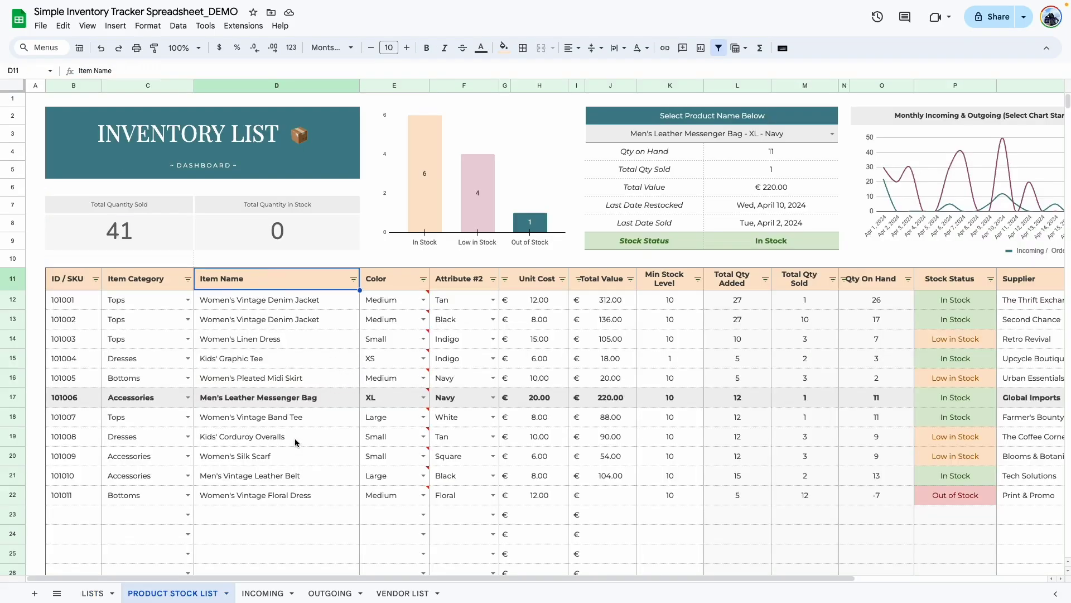
click(311, 504)
drag(311, 305, 306, 483)
click(312, 477)
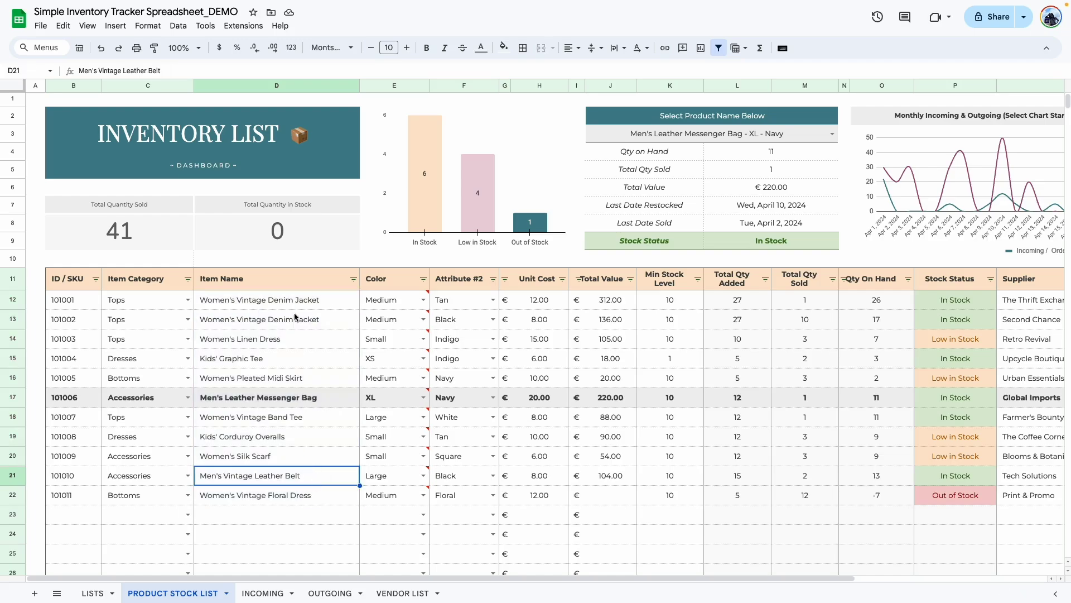
click(297, 322)
click(412, 283)
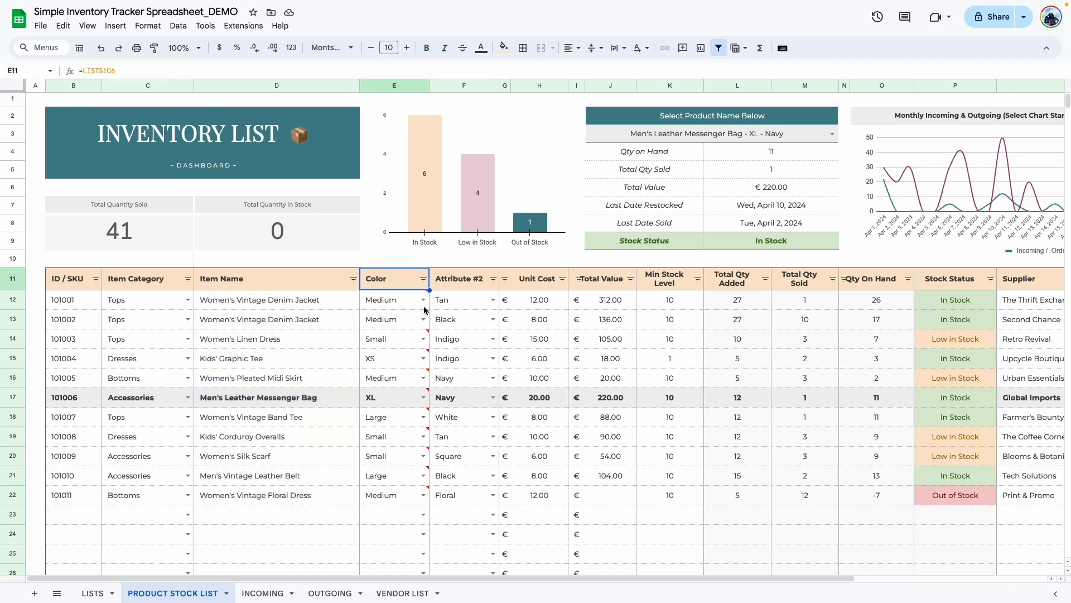
click(417, 339)
click(389, 286)
click(452, 283)
- On the LISTS sheet, rename the Attribute #2 column header as Size
click(96, 593)
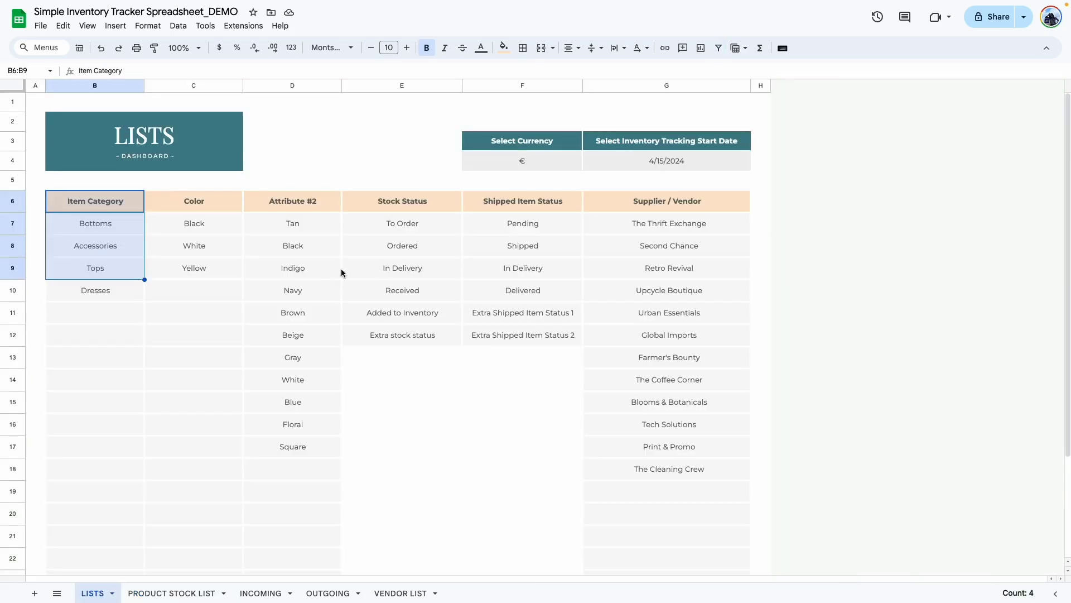
click(314, 201)
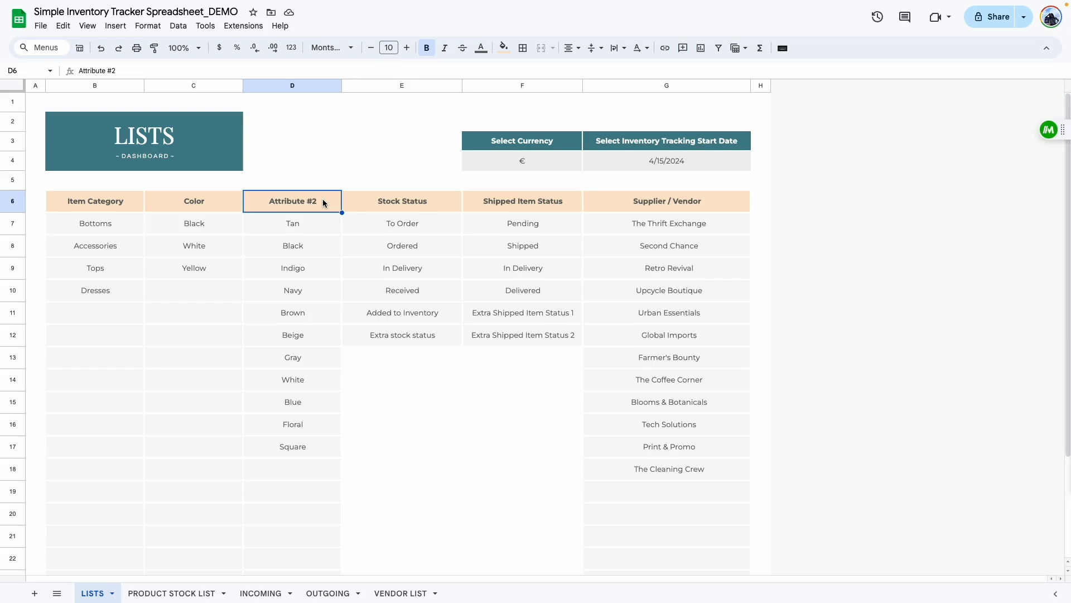
text(Aiz)
key(BackSpace)
key(BackSpace)
key(BackSpace)
text(Size)
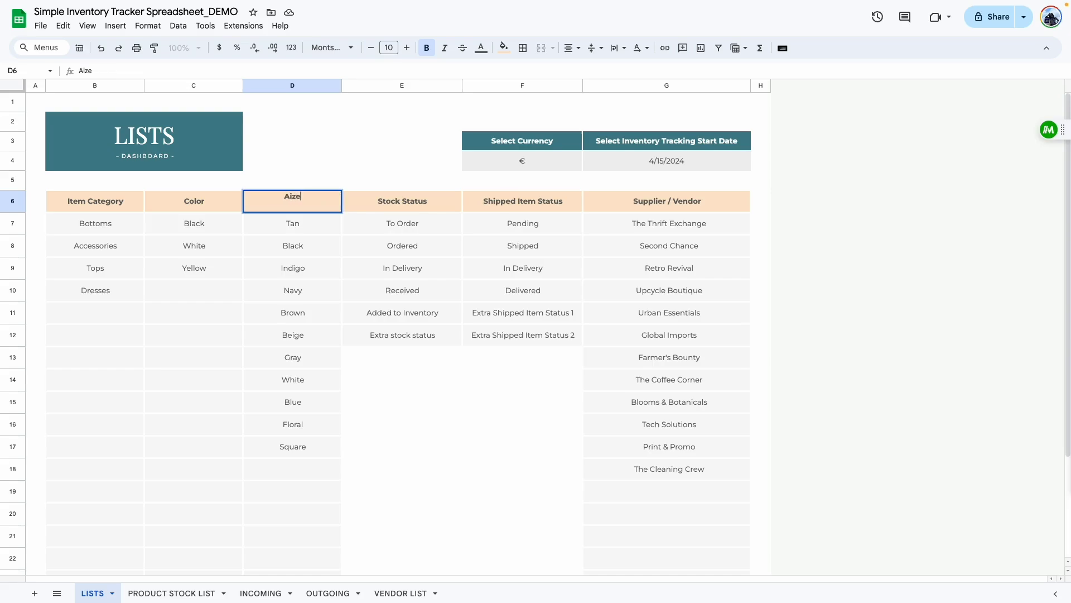
- Replace the first four entries of the Size list with S, M, L and XL
click(268, 222)
text(S)
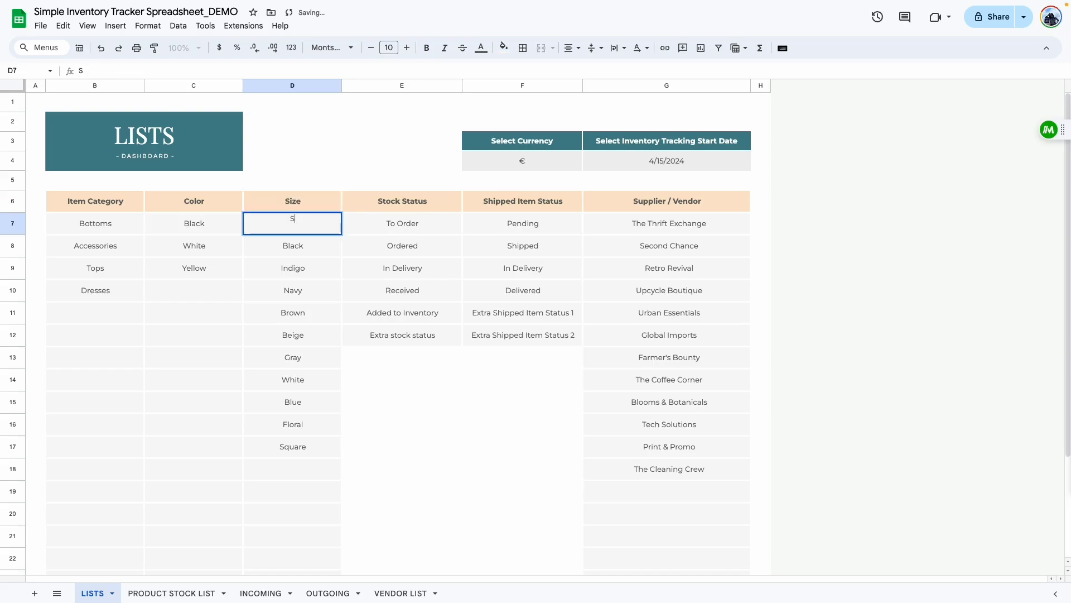
click(265, 251)
text(M)
click(302, 272)
text(L)
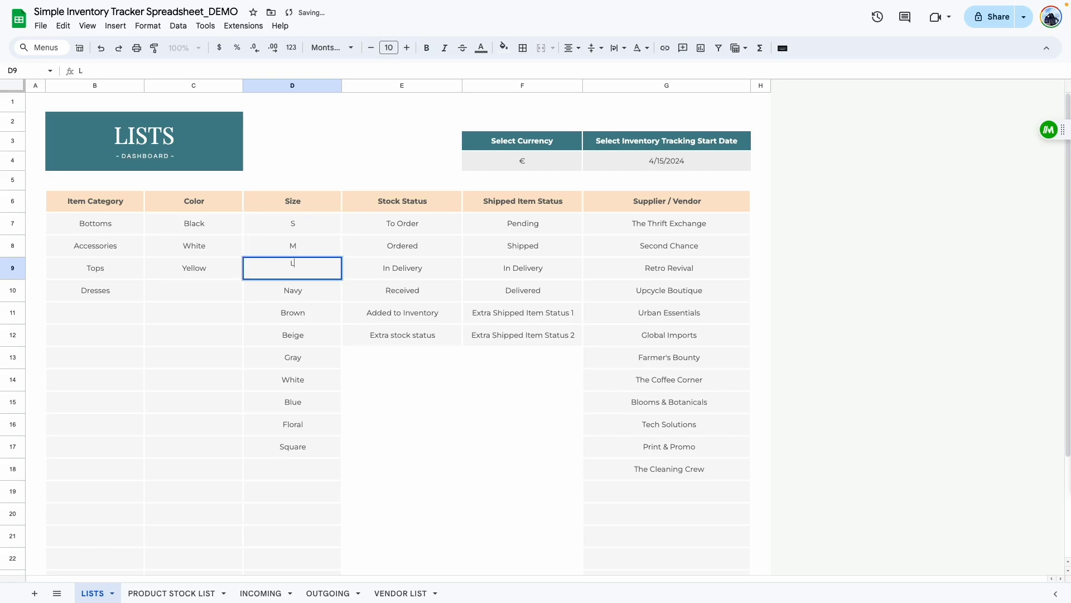
click(251, 284)
text(XL)
- Clear the leftover color entries below XL in the Size list
drag(290, 446, 308, 313)
key(Delete)
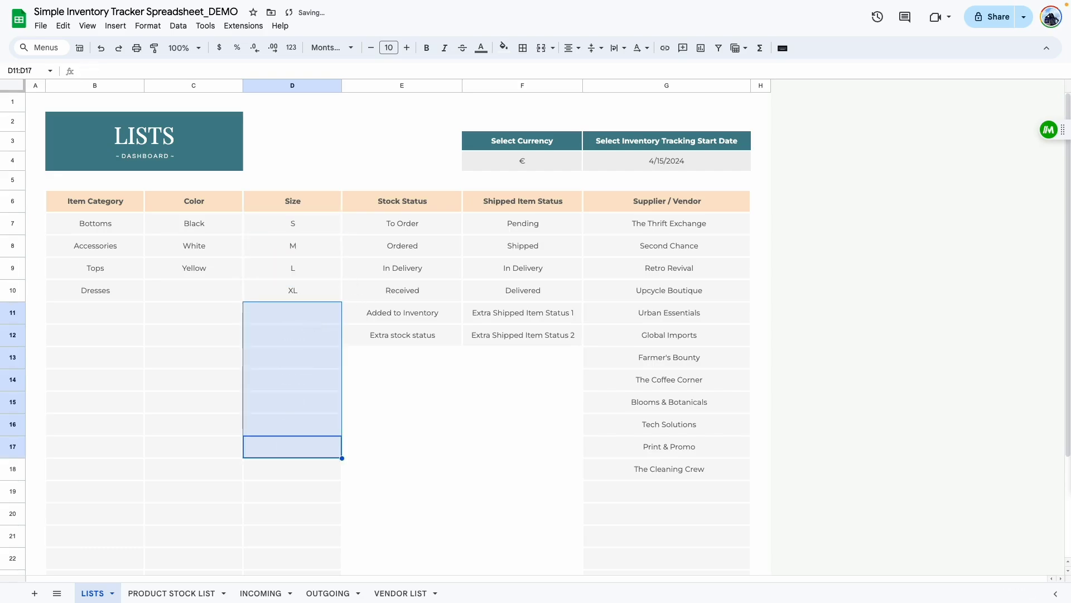
click(226, 381)
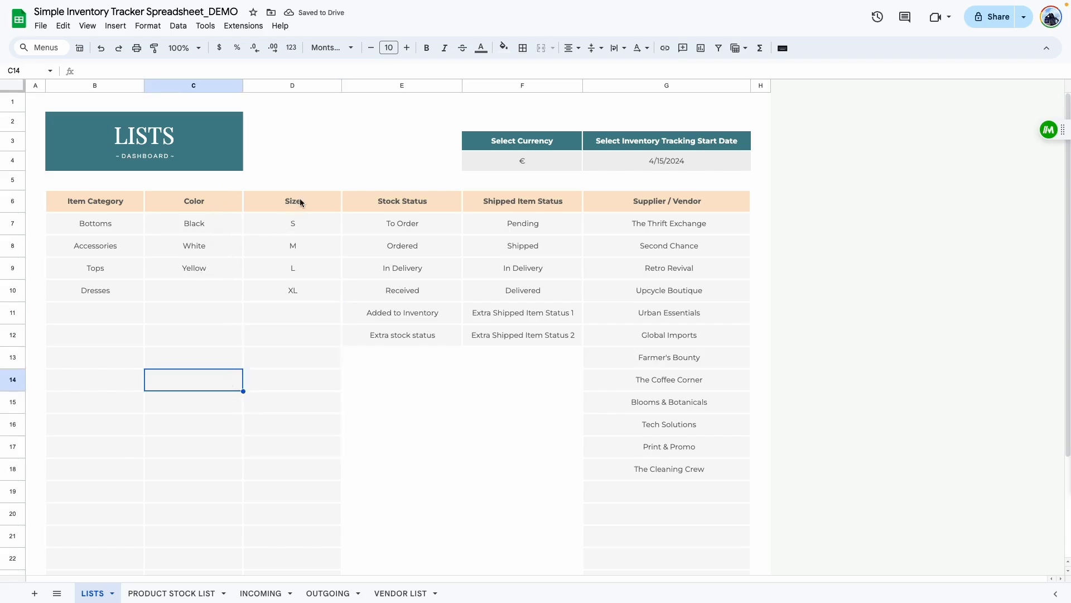
- On the PRODUCT STOCK LIST sheet, set the first three items' Color to Black, White and White, and fill the remaining item rows with Black and White
click(182, 593)
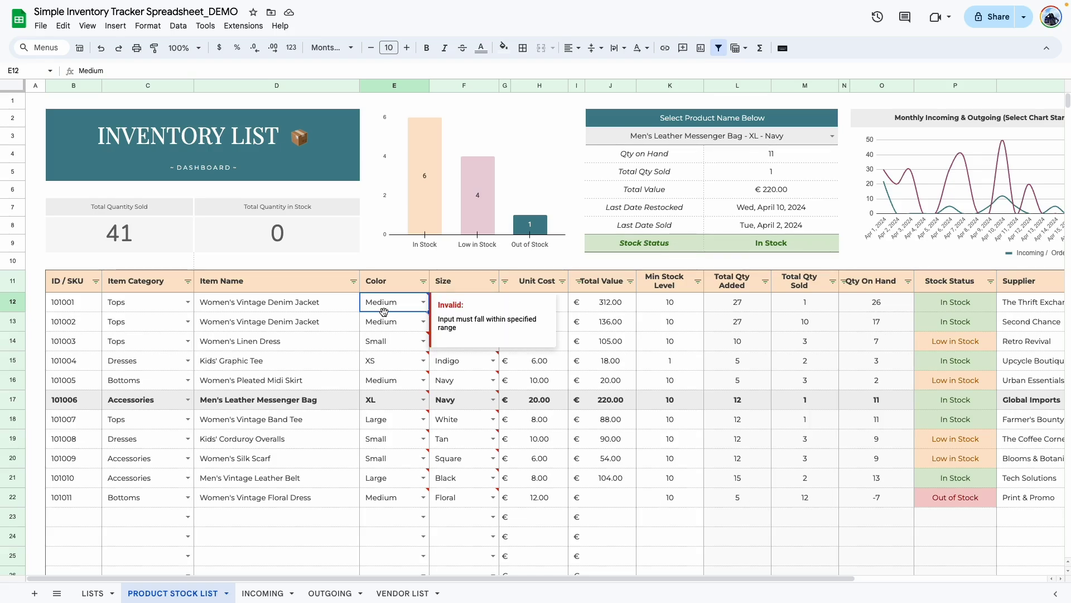
mouse_move(421, 303)
click(423, 303)
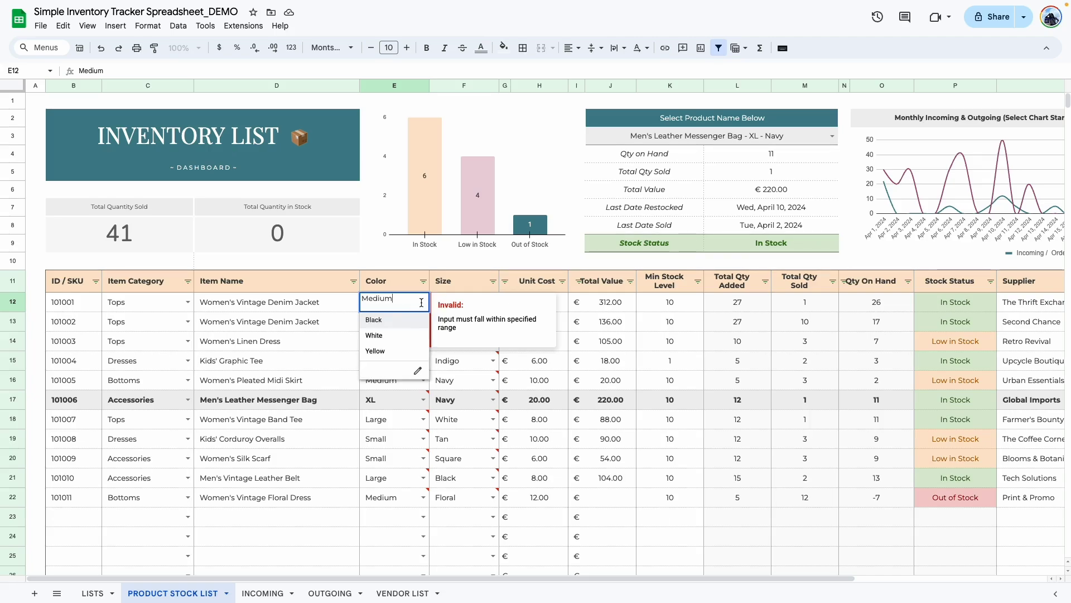
click(397, 326)
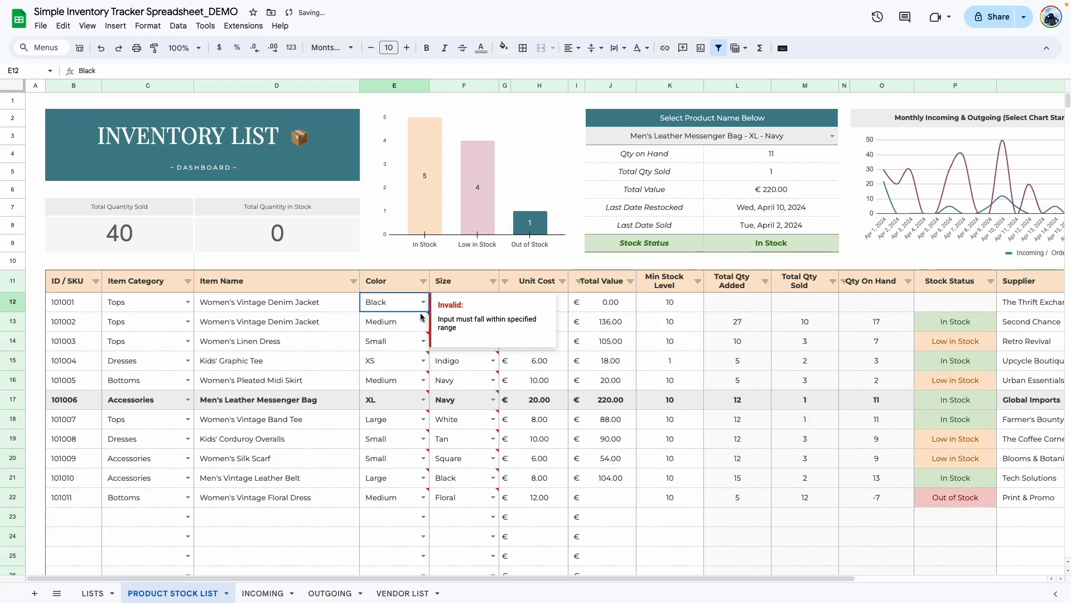
click(423, 321)
click(384, 355)
click(423, 341)
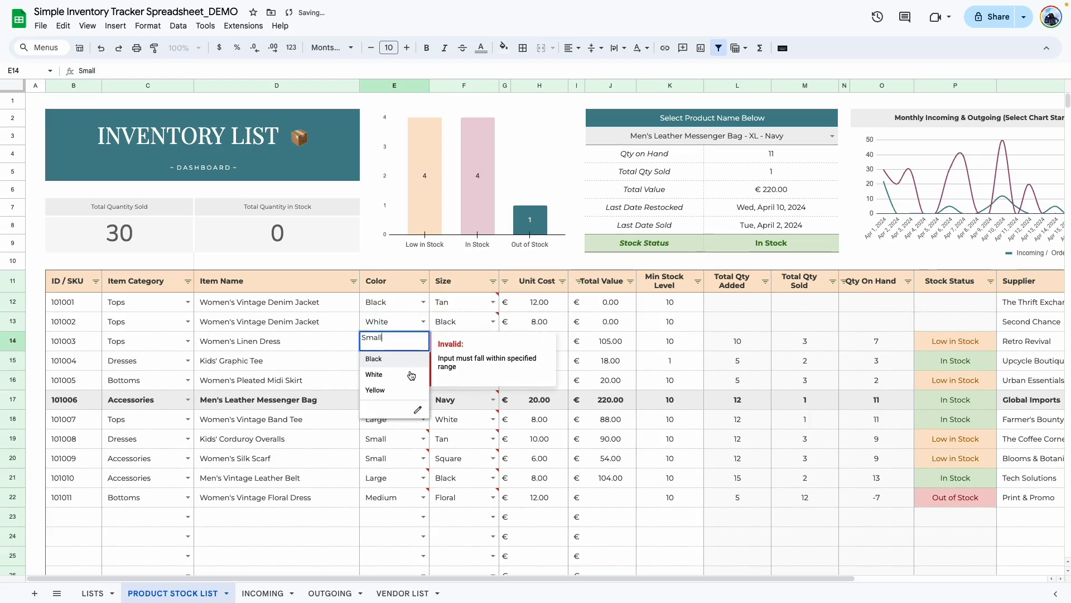
click(391, 374)
drag(402, 304, 399, 340)
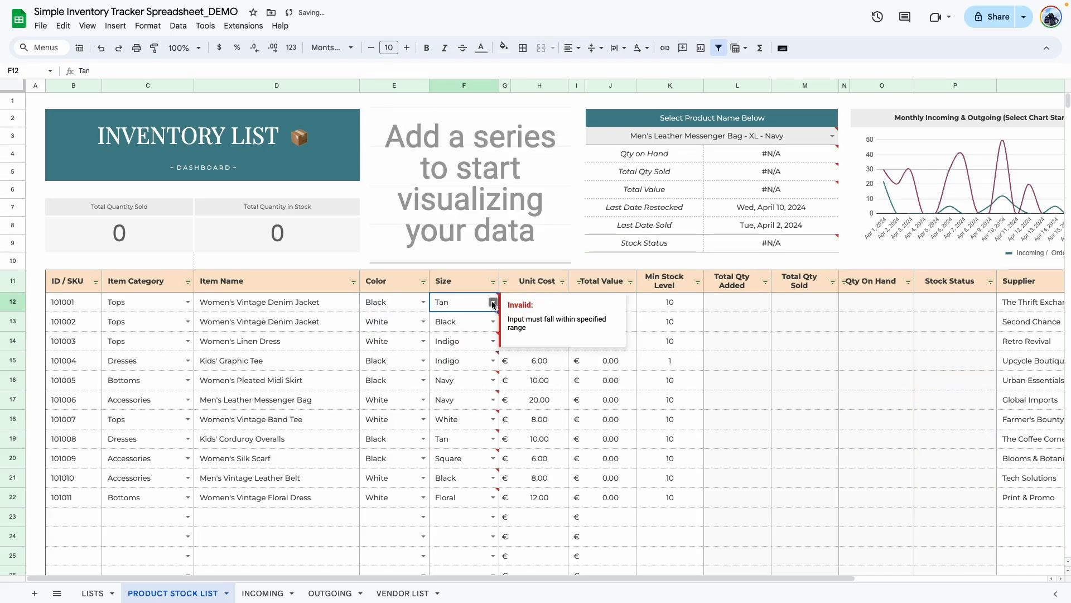
- Set the Size of the first two items to S, and fill the remaining item rows with M, XL and S
click(493, 302)
click(446, 328)
click(493, 322)
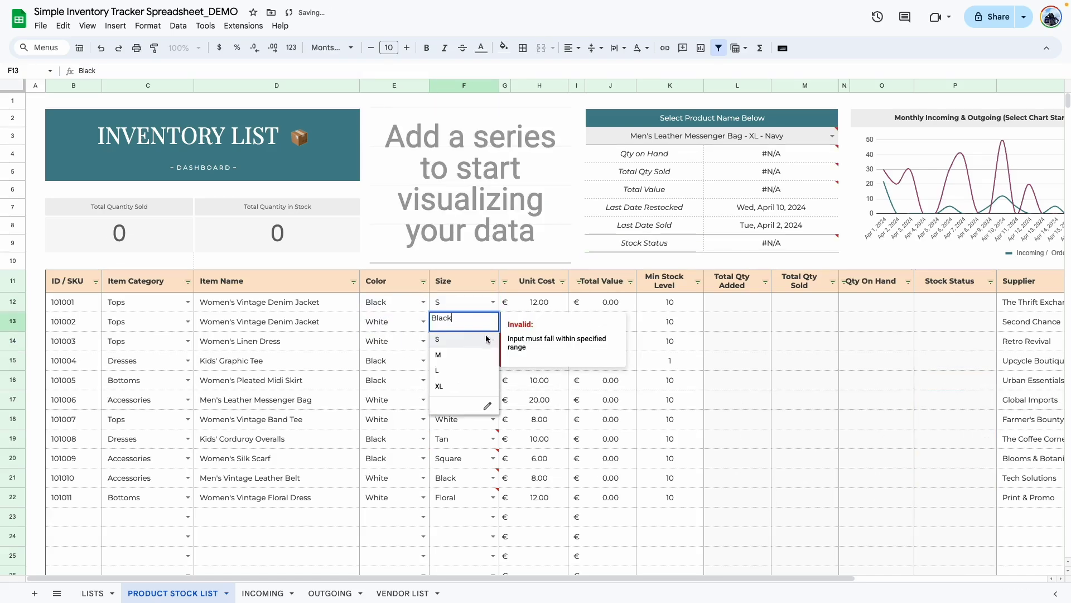
click(446, 348)
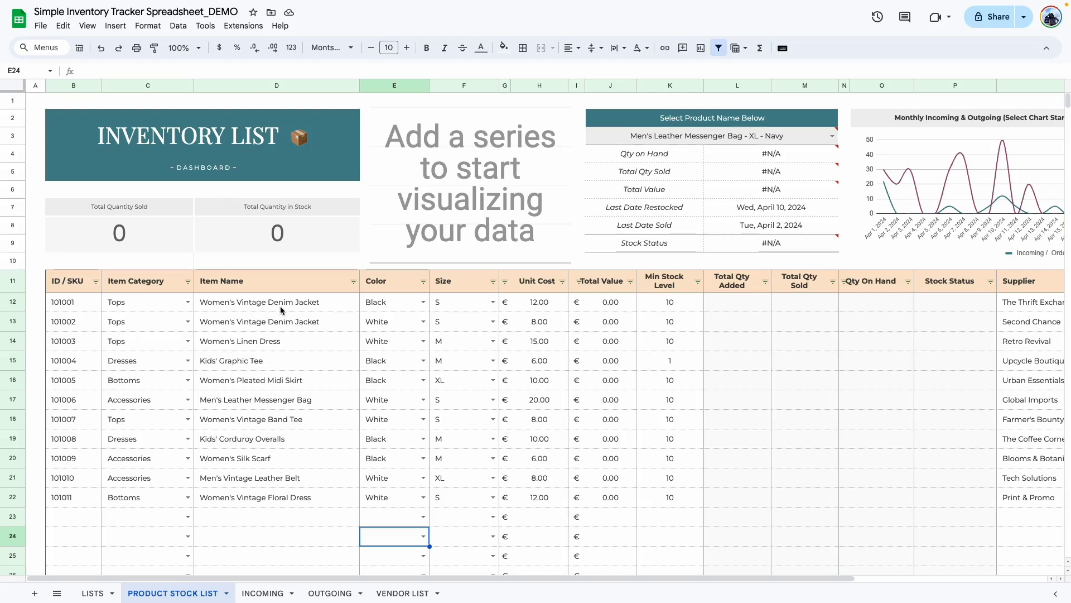
- Compare the Item Name, Color and Size entries of the two Women's Vintage Denim Jacket rows
click(229, 303)
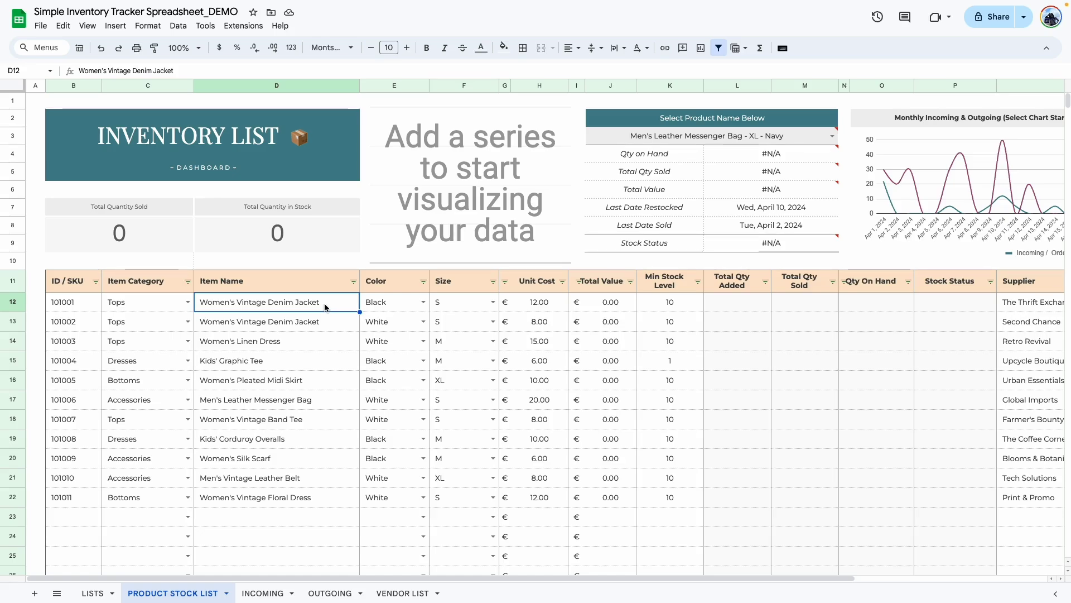
click(388, 305)
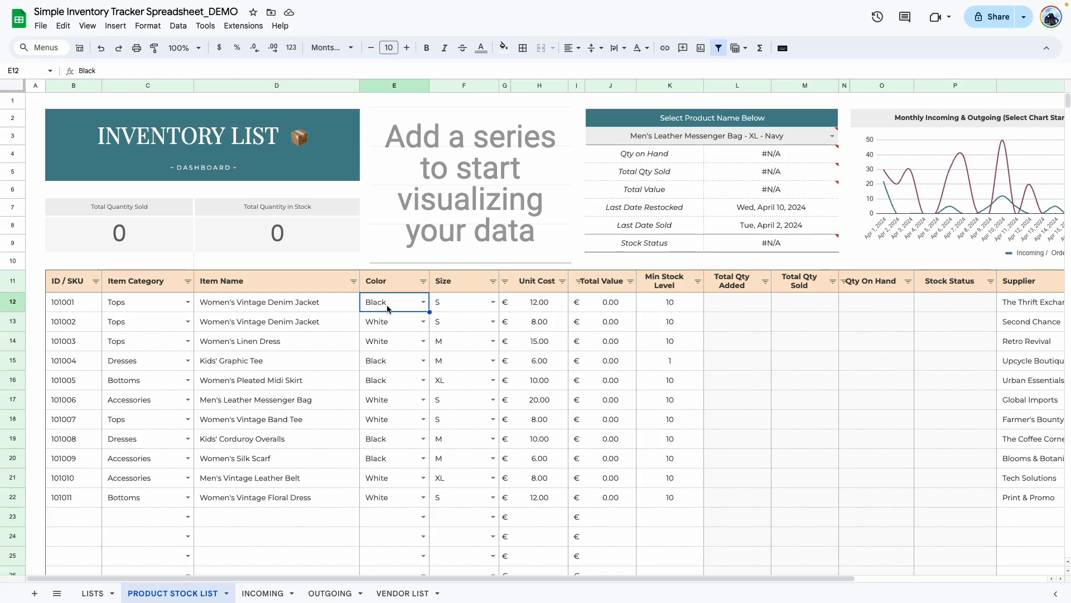
click(456, 308)
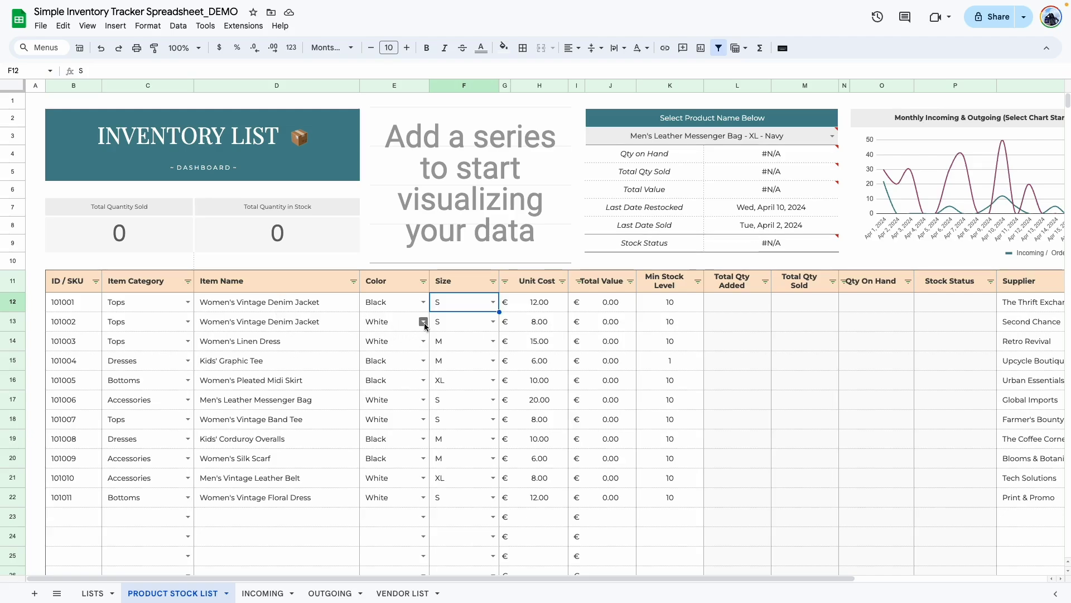
click(456, 326)
click(446, 380)
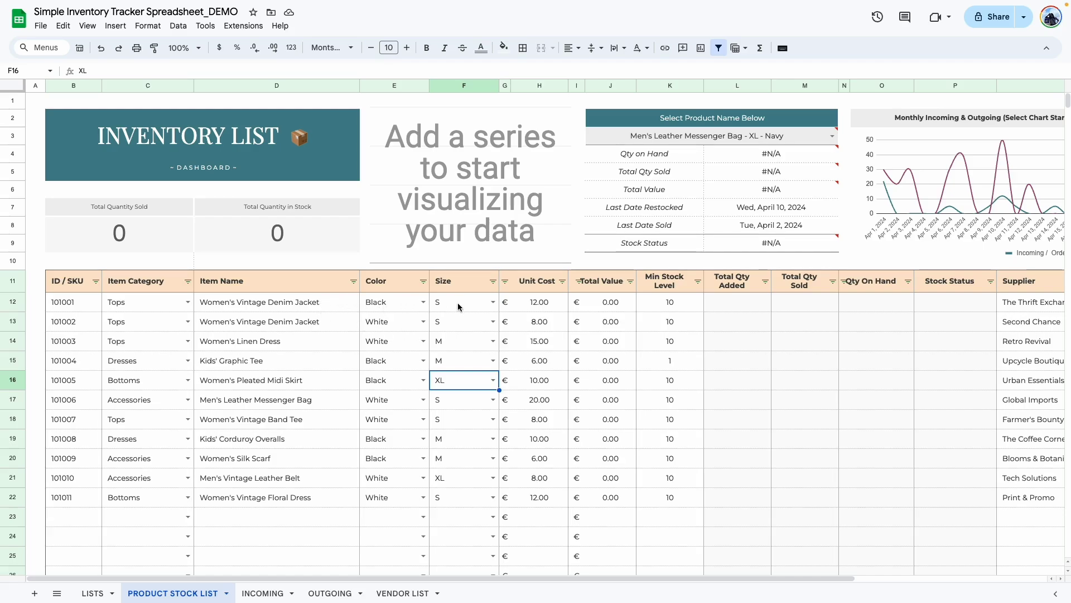
- Set the Color of the second Women's Vintage Denim Jacket to Black so that it duplicates the first one
click(424, 322)
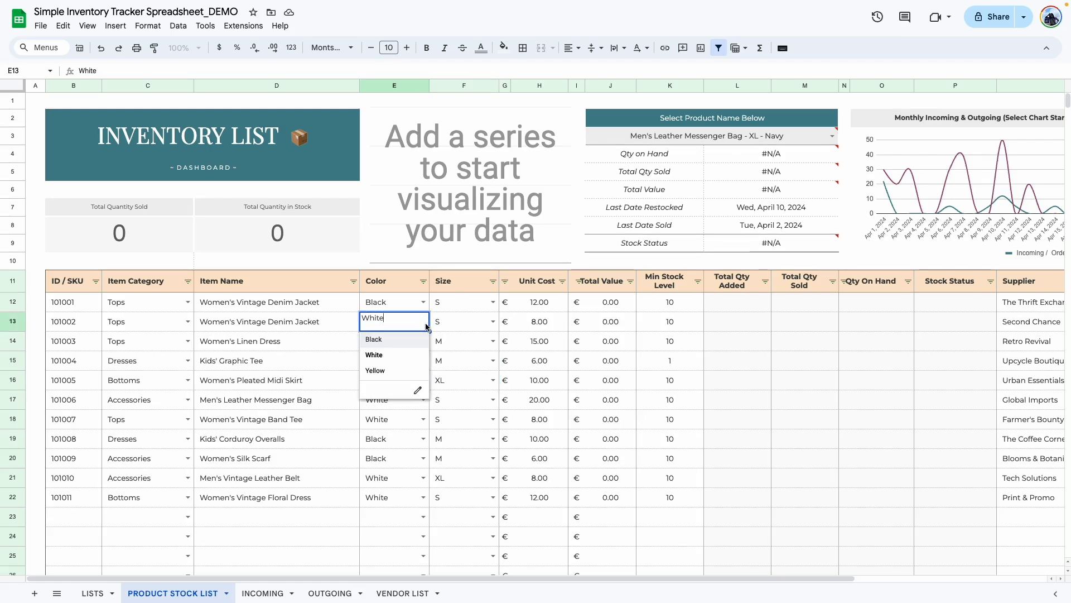
click(385, 339)
key(Down)
key(Down)
key(Down)
key(Down)
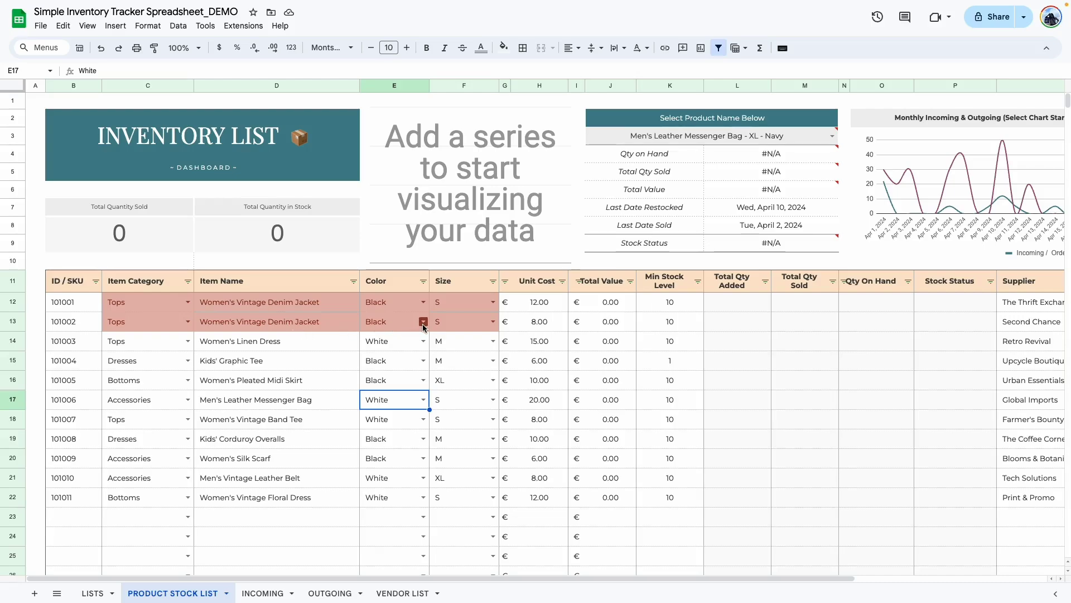
- Change the Size of the second Women's Vintage Denim Jacket to M
click(493, 321)
click(466, 354)
click(330, 344)
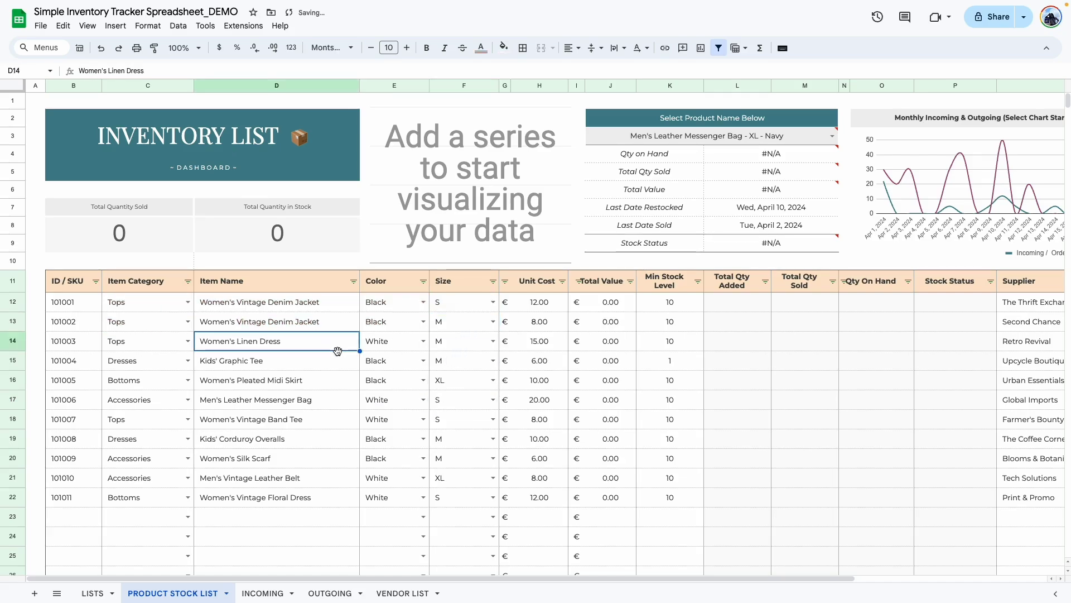
- Check the cells from Item Category through Size in the first two item rows for a unique combination
drag(140, 303, 472, 306)
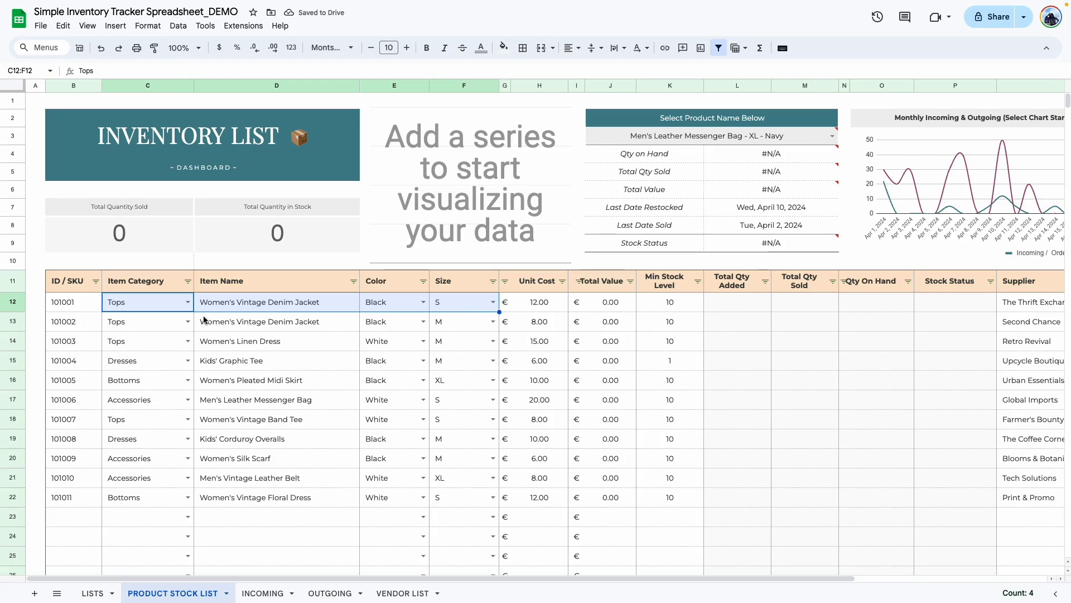
drag(176, 326, 478, 325)
click(280, 367)
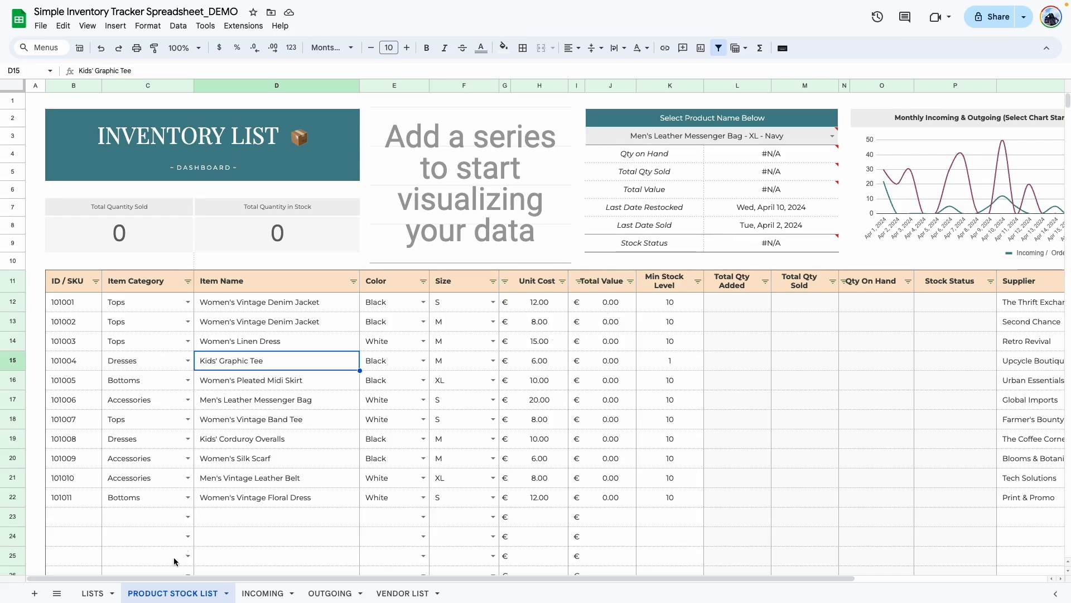
- Set the currency on the LISTS sheet to $ and return to the PRODUCT STOCK LIST sheet
click(92, 593)
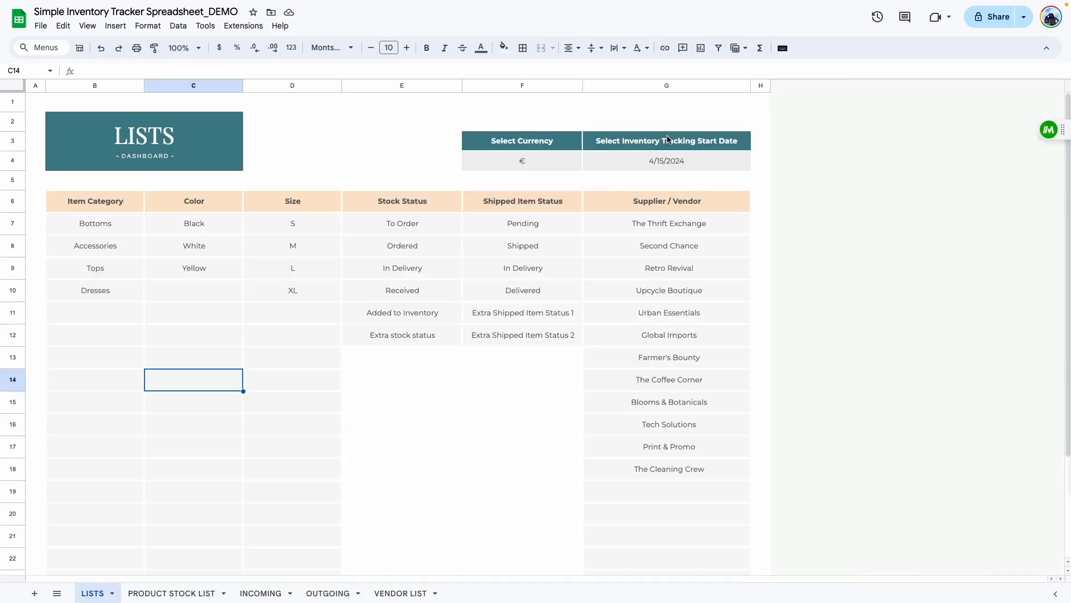
click(551, 163)
key(Delete)
click(197, 593)
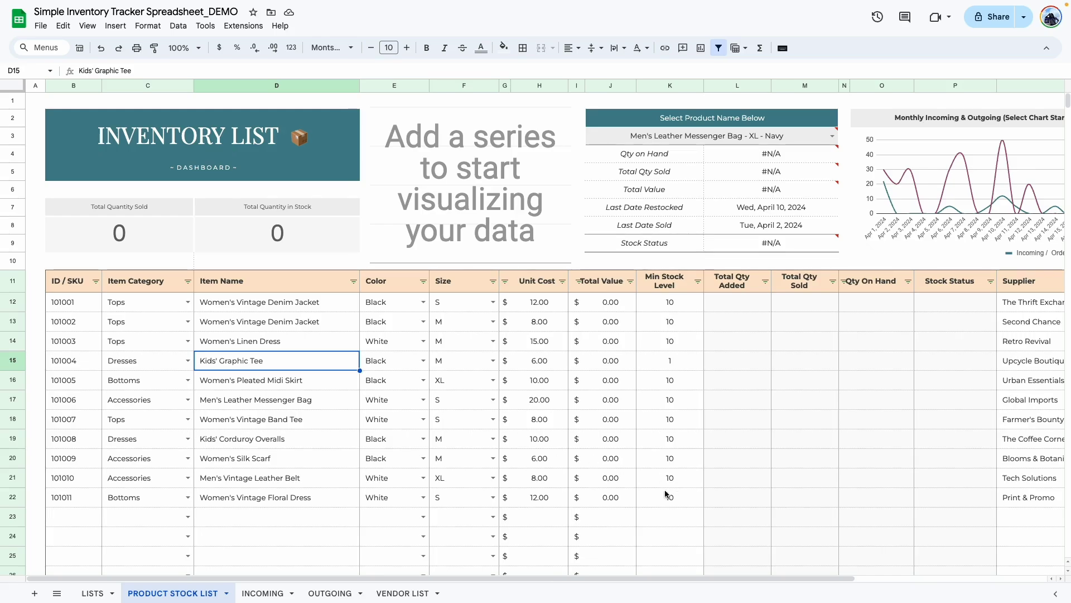
- Examine the Total Value and Min Stock Level columns of the item table
scroll(426, 289, right, 2)
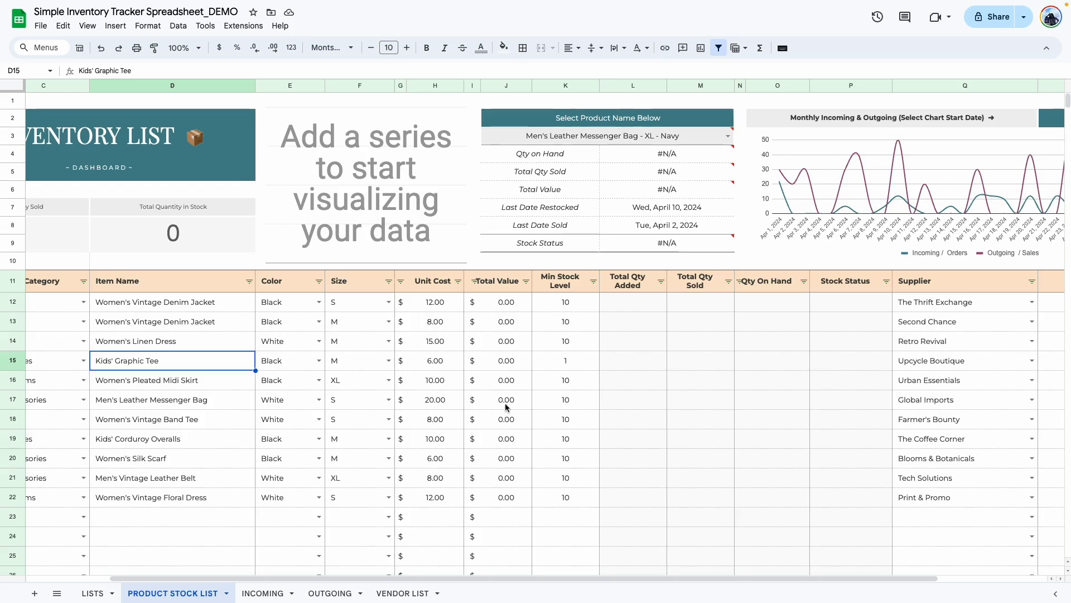
click(518, 306)
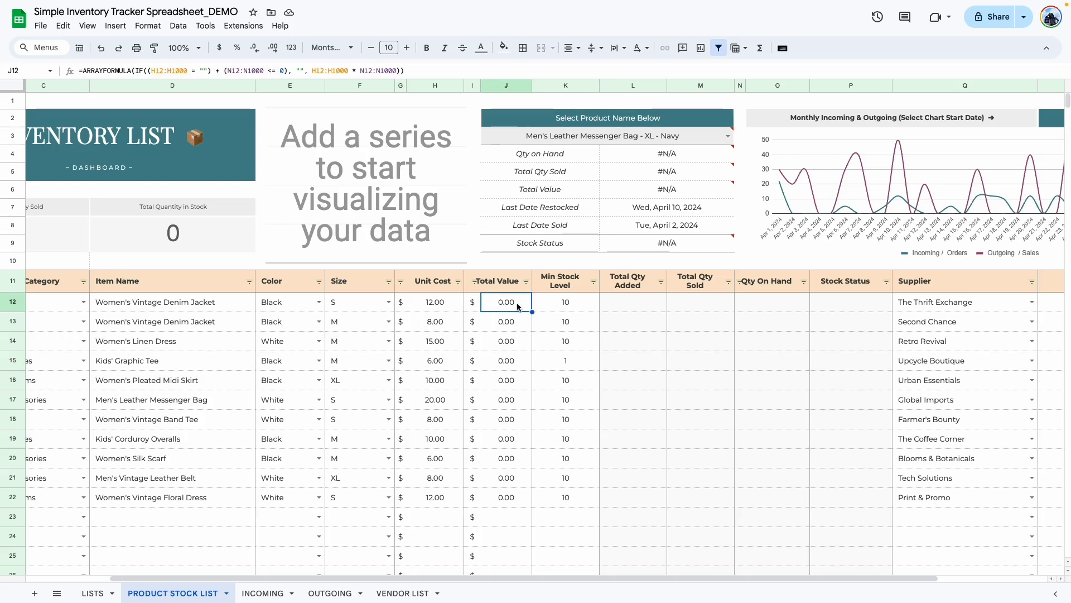
click(508, 322)
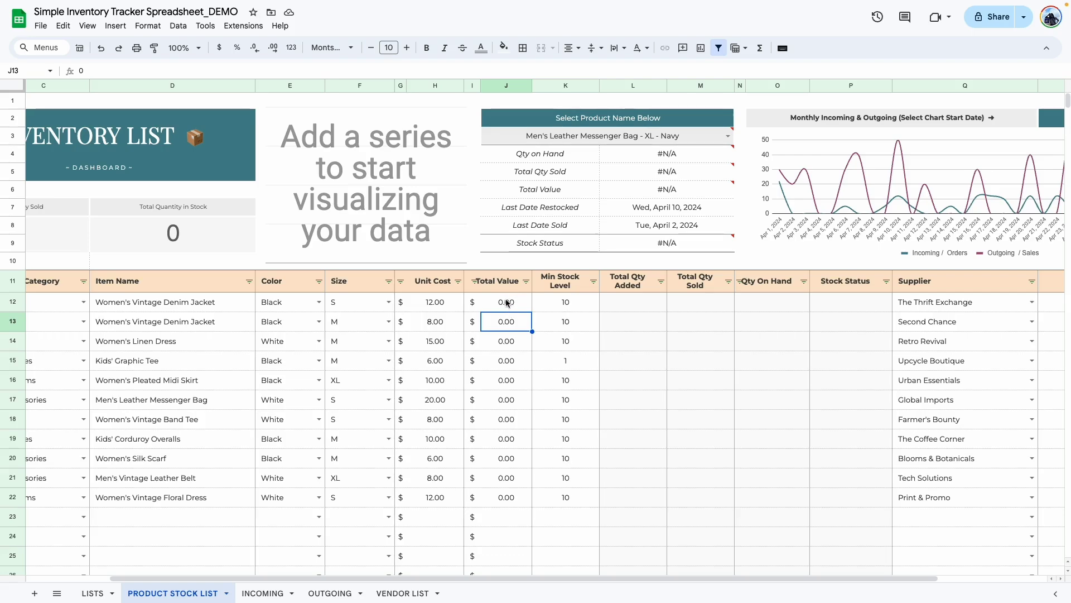
click(576, 305)
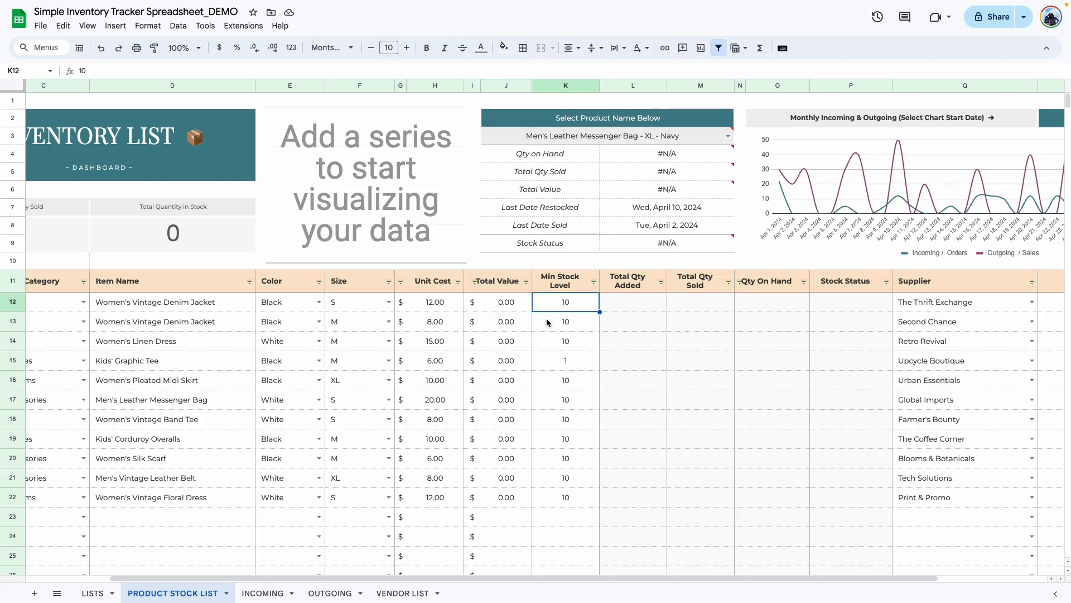
click(579, 321)
click(572, 305)
key(Right)
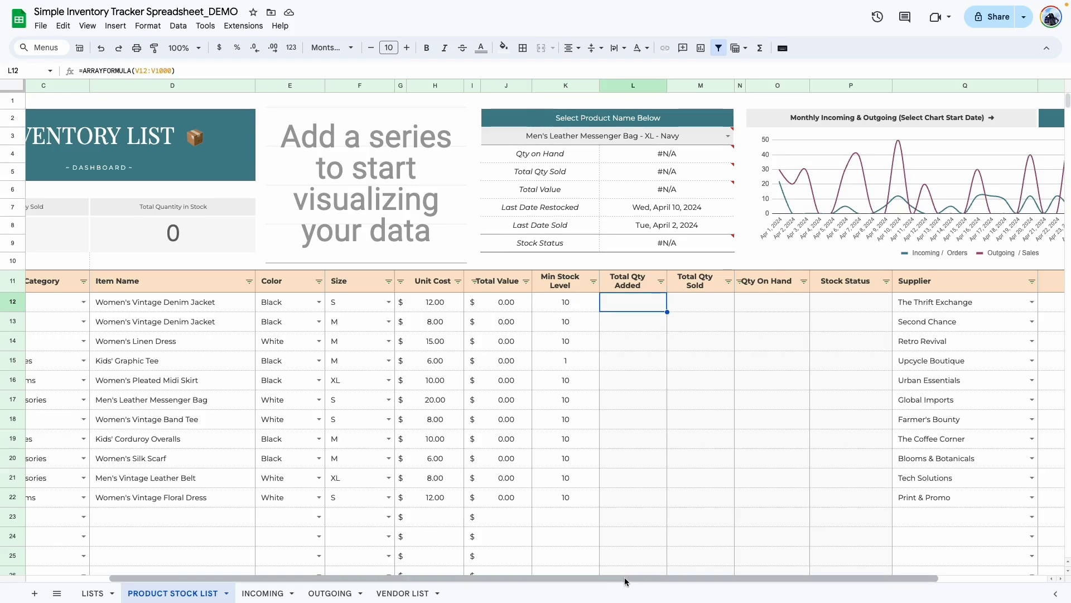
- Examine the calculated columns: Total Value, Total Qty Added, Total Qty Sold, Qty On Hand and Stock Status
drag(628, 578, 772, 566)
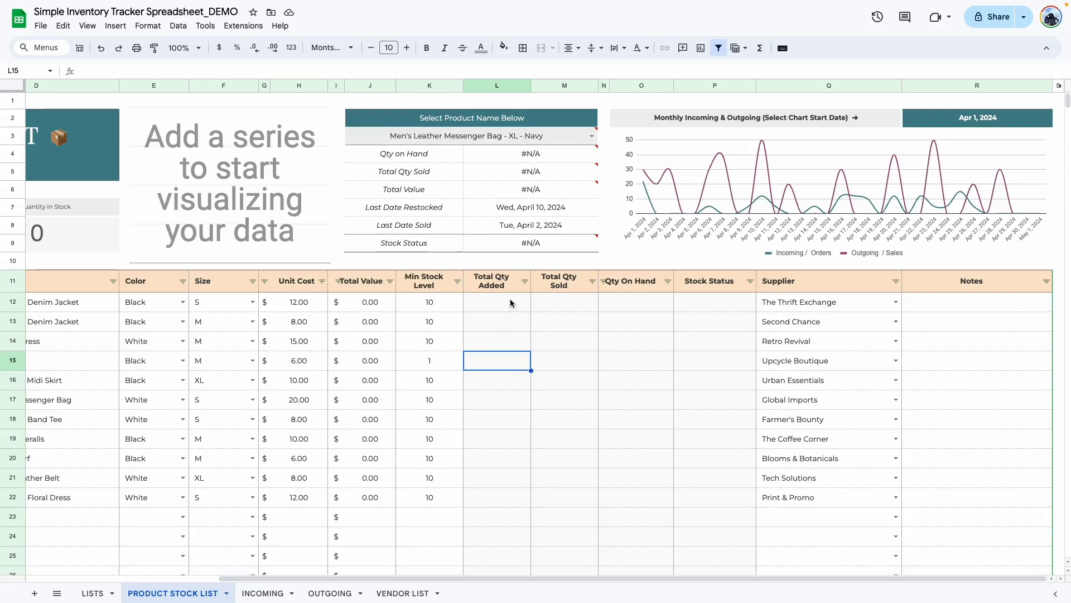
click(362, 302)
drag(361, 302, 365, 479)
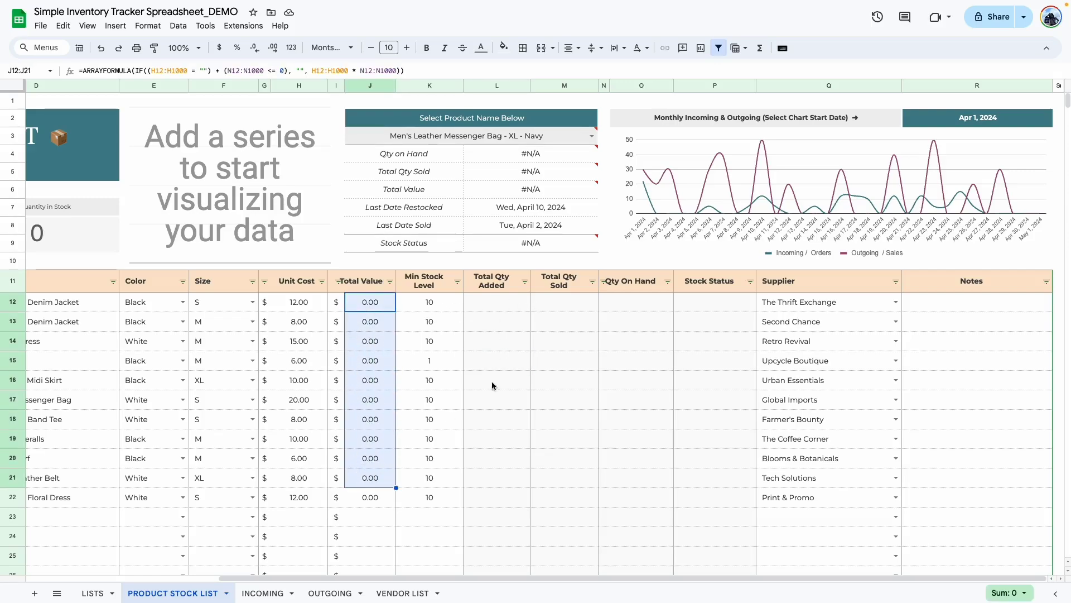
click(493, 382)
click(519, 303)
click(556, 302)
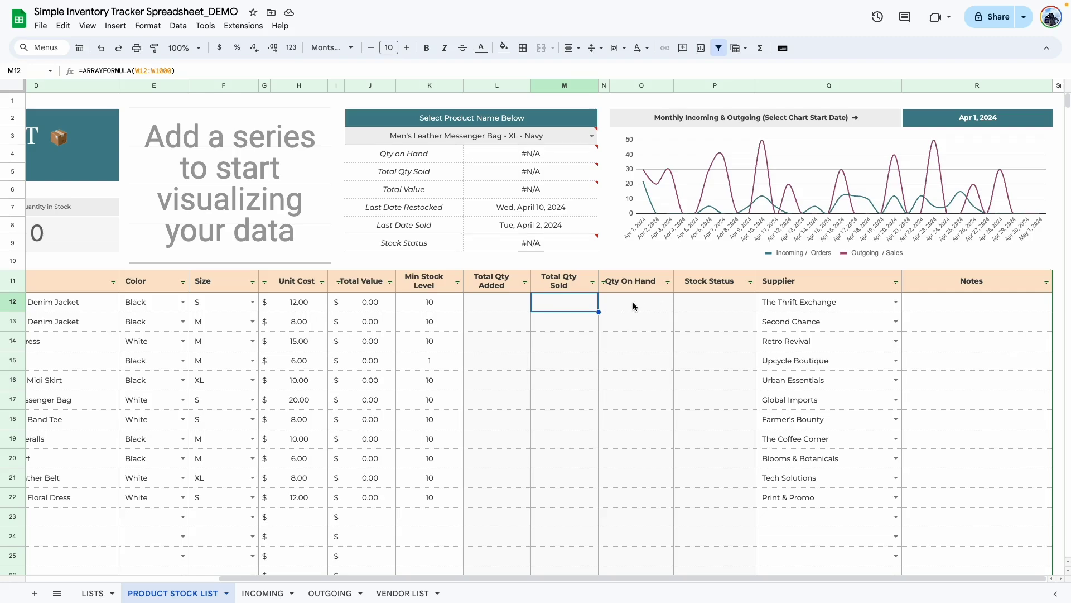
click(634, 307)
click(716, 305)
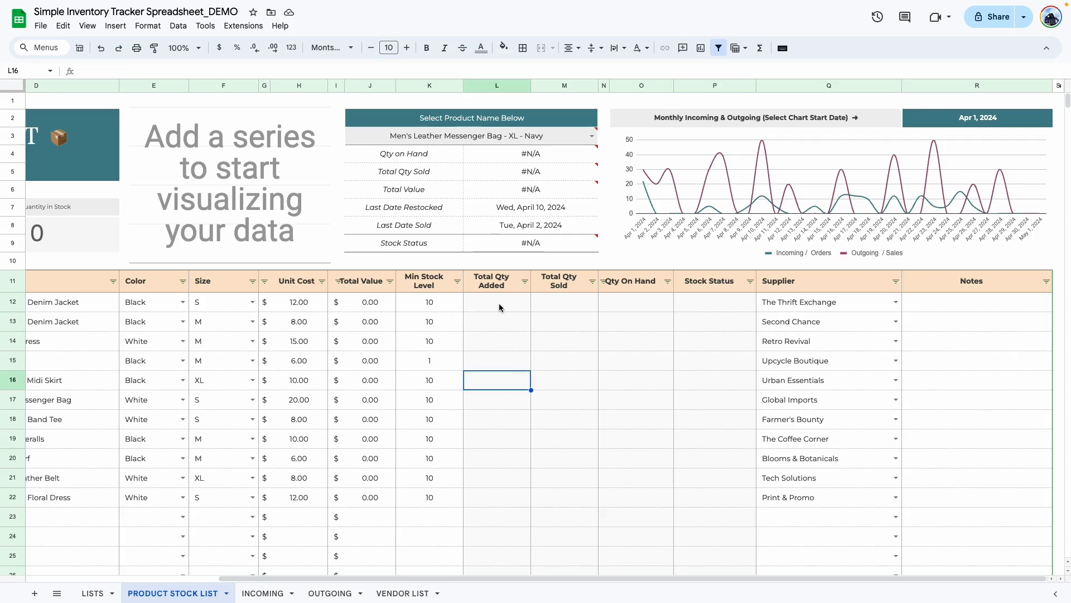
drag(499, 306, 708, 470)
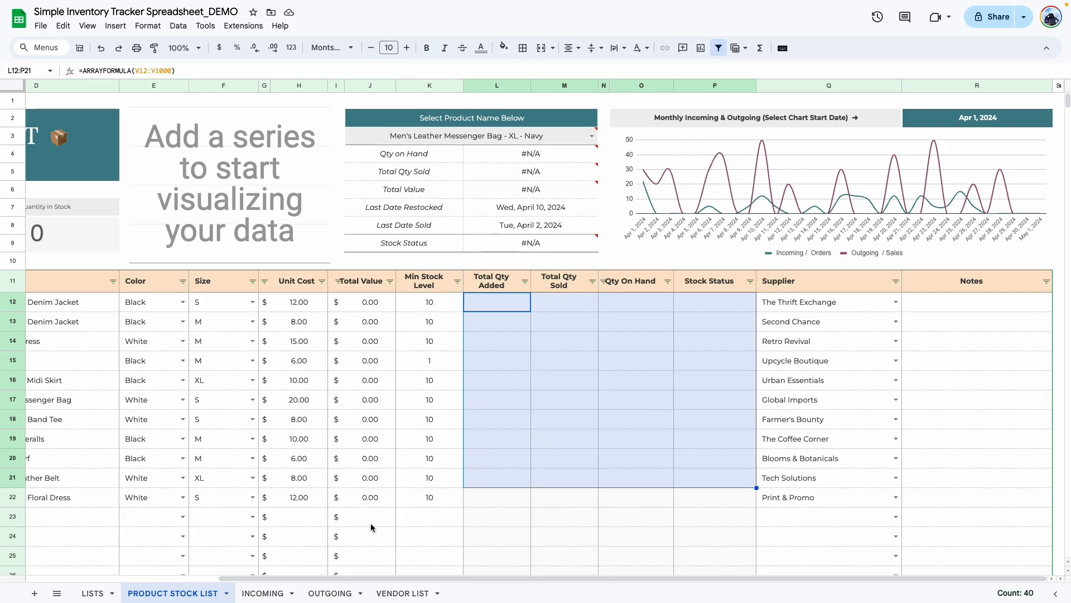
click(518, 381)
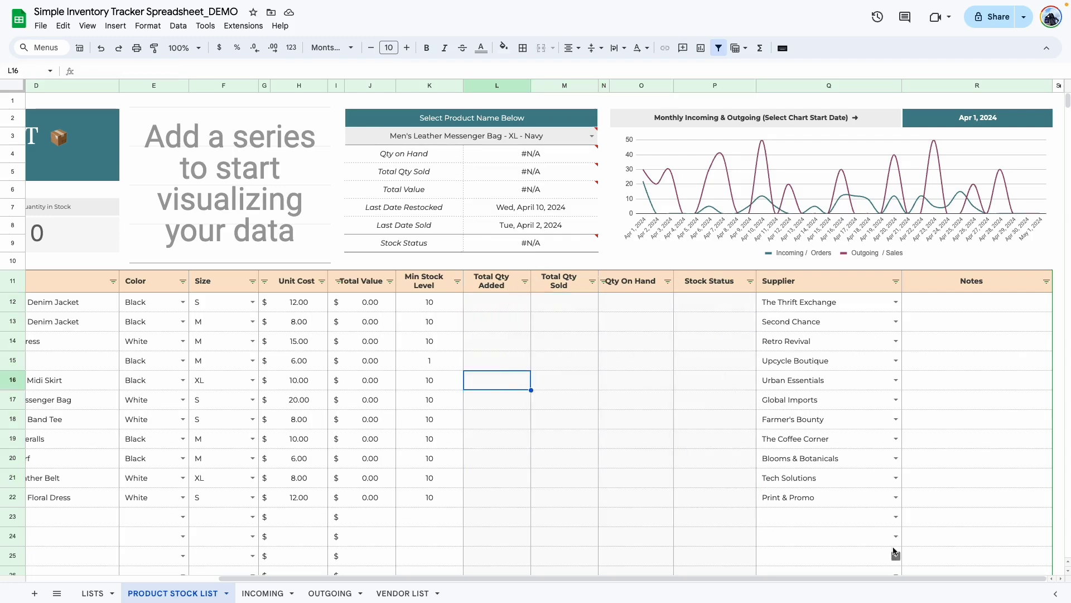
- Check the Supplier choices for the first item and look at the Notes column
click(895, 302)
click(877, 327)
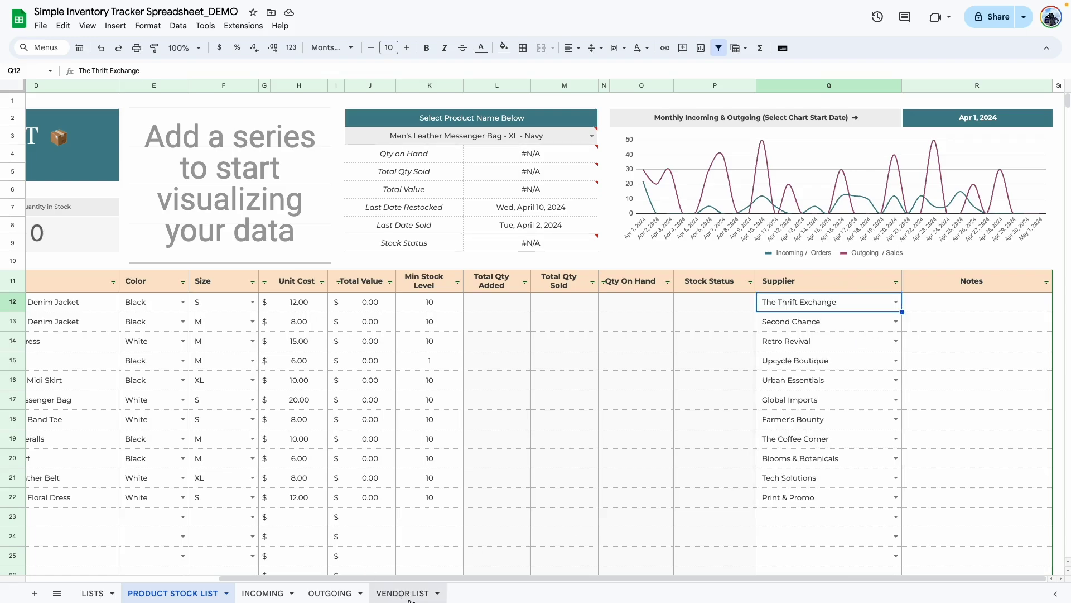
click(1011, 305)
click(1007, 341)
click(1004, 382)
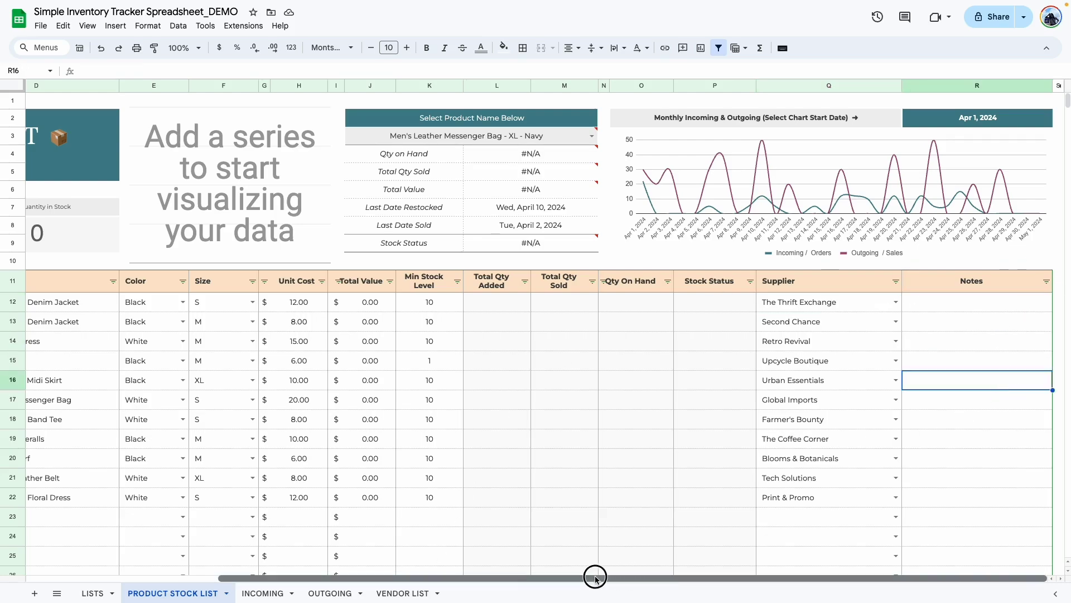
- Filter the stock list by Item Category so that only Tops is shown
drag(594, 577, 404, 578)
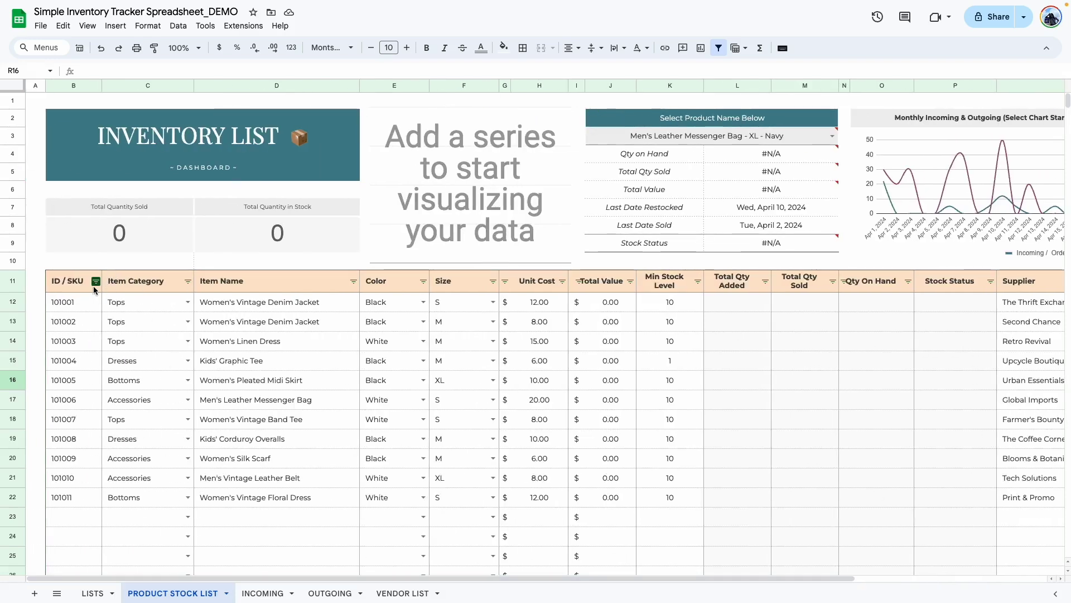
click(188, 281)
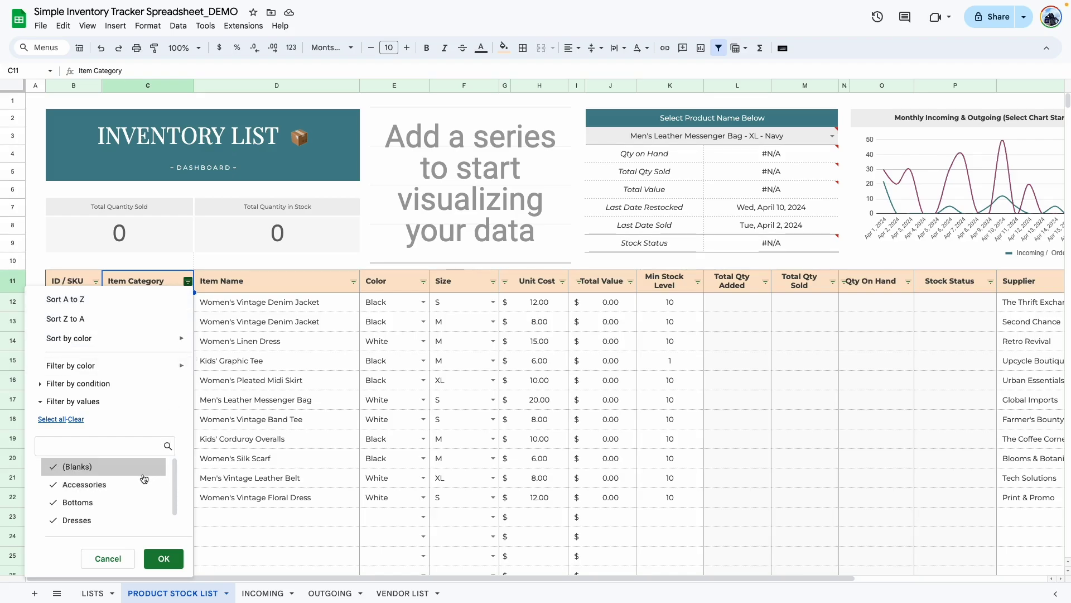
scroll(120, 498, down, 1)
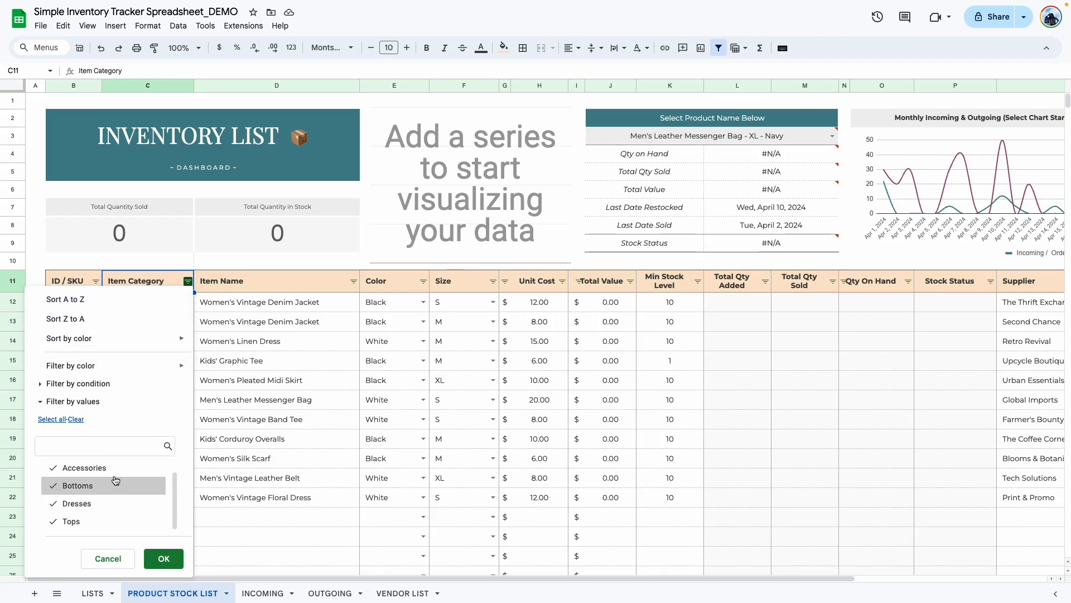
click(117, 485)
scroll(134, 491, up, 1)
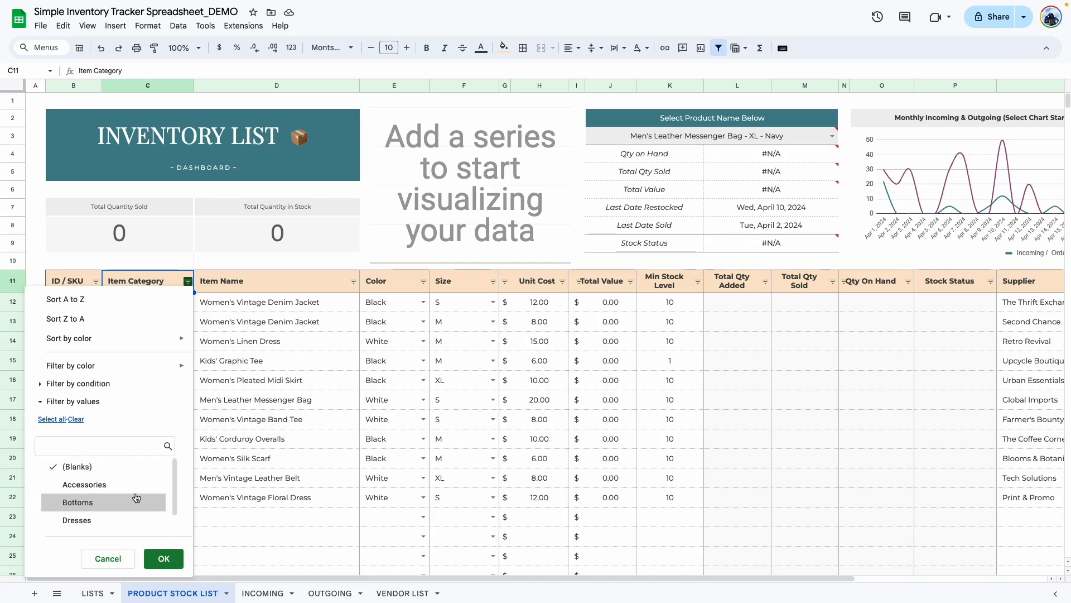
click(183, 556)
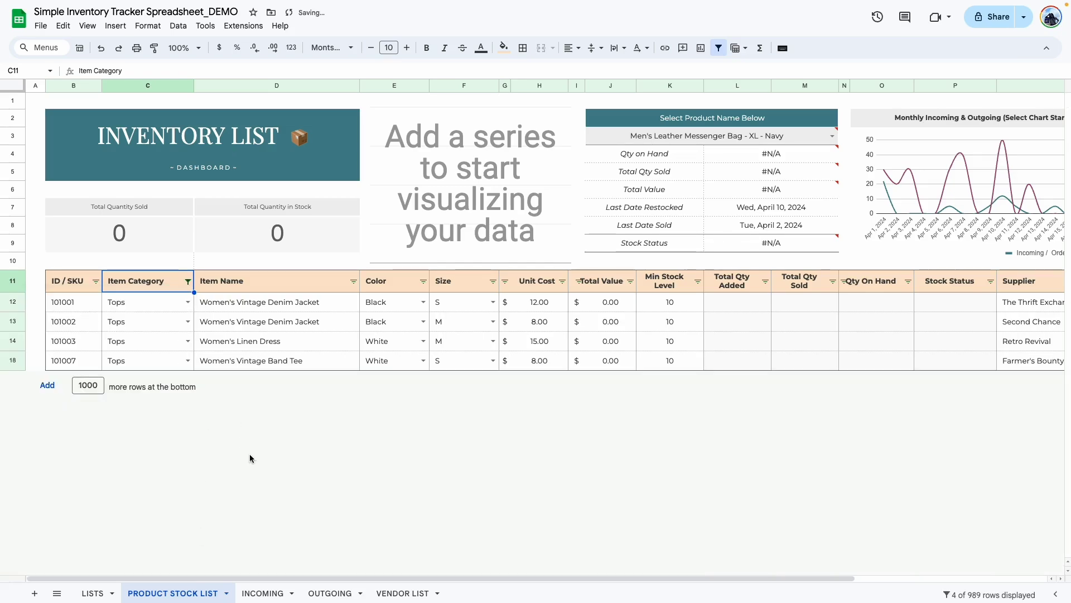
click(202, 361)
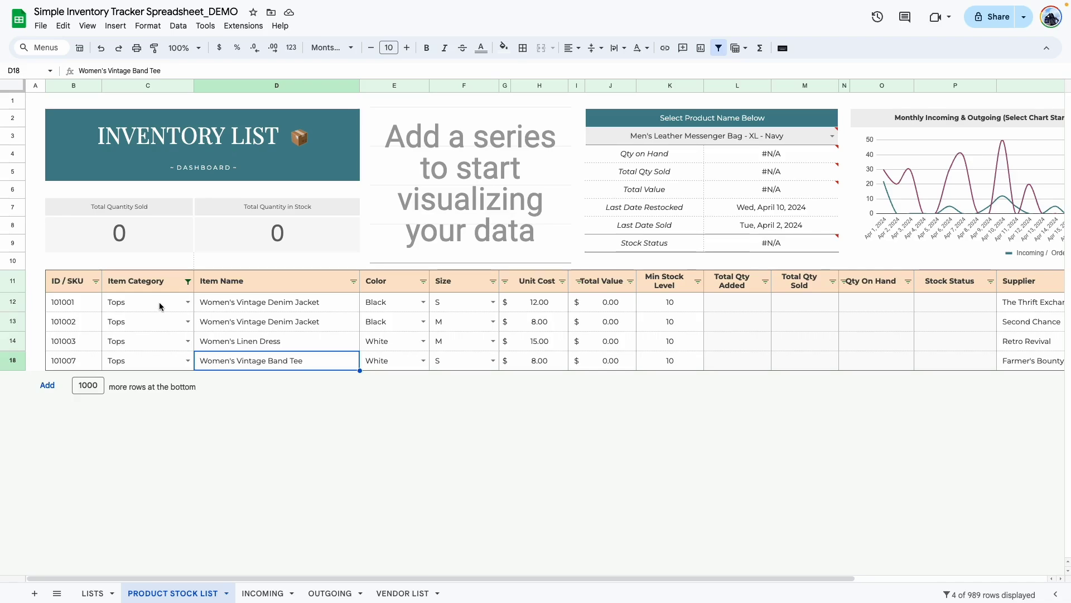
- Reset the Item Category filter so that all categories are included
click(188, 280)
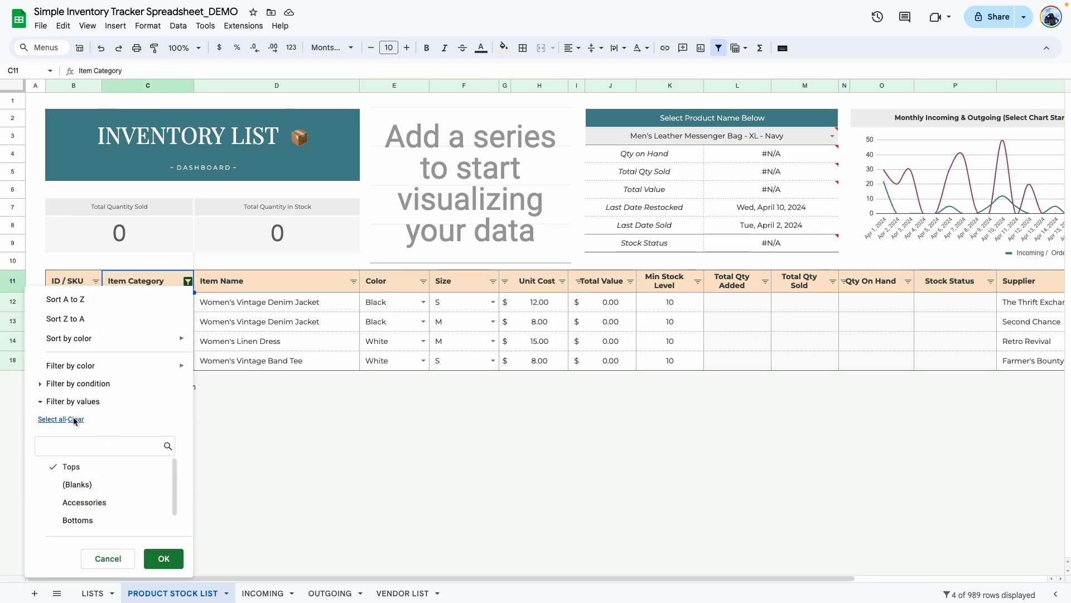
click(53, 419)
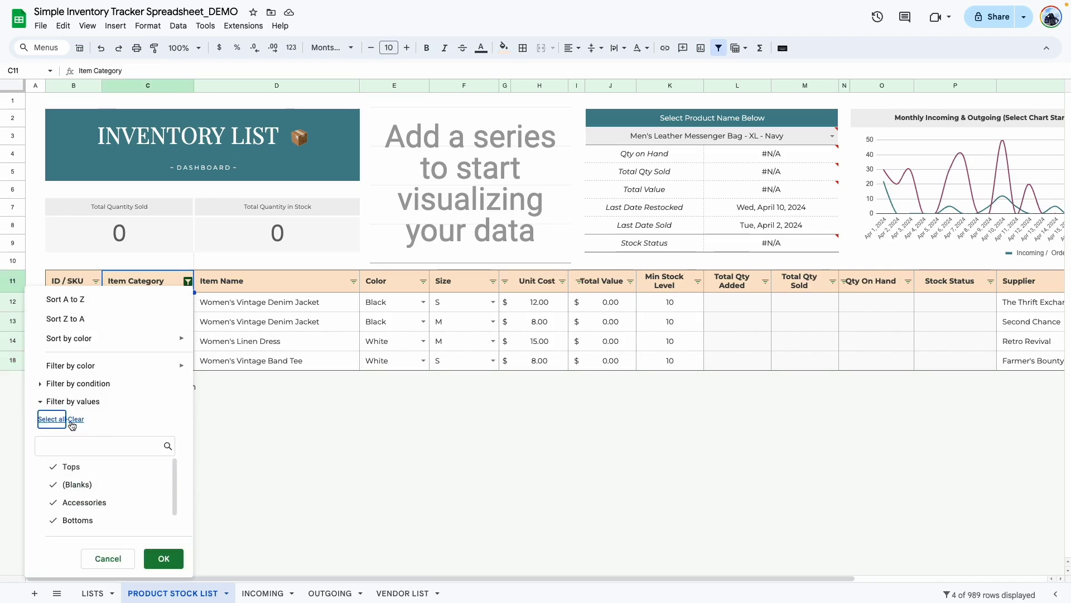
click(162, 559)
click(296, 438)
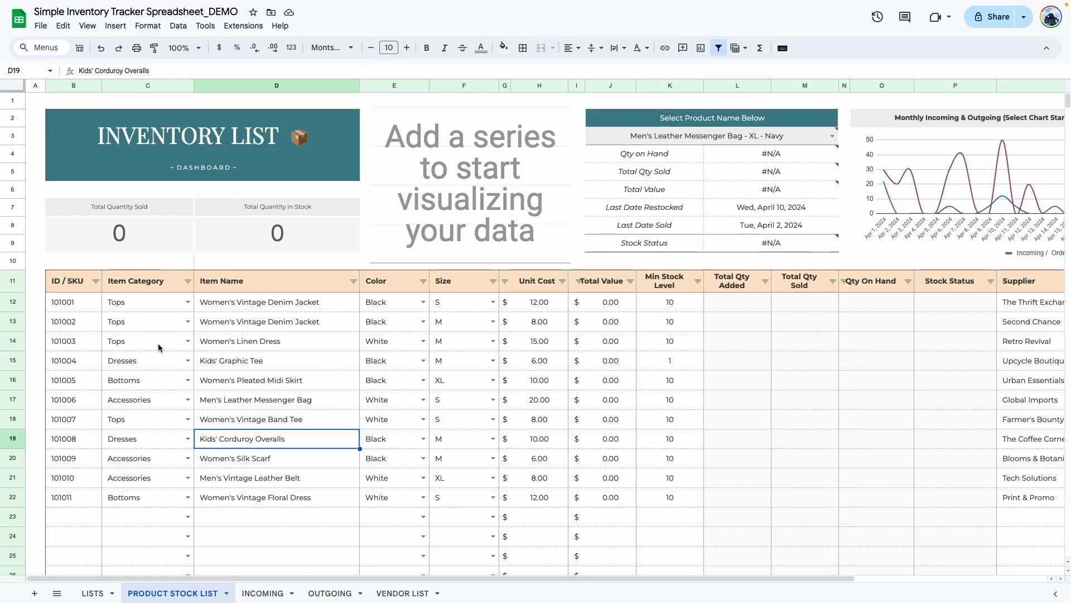
- Look through the filled and empty rows of the stock list and check the Item Category filter
click(128, 345)
scroll(207, 357, down, 10)
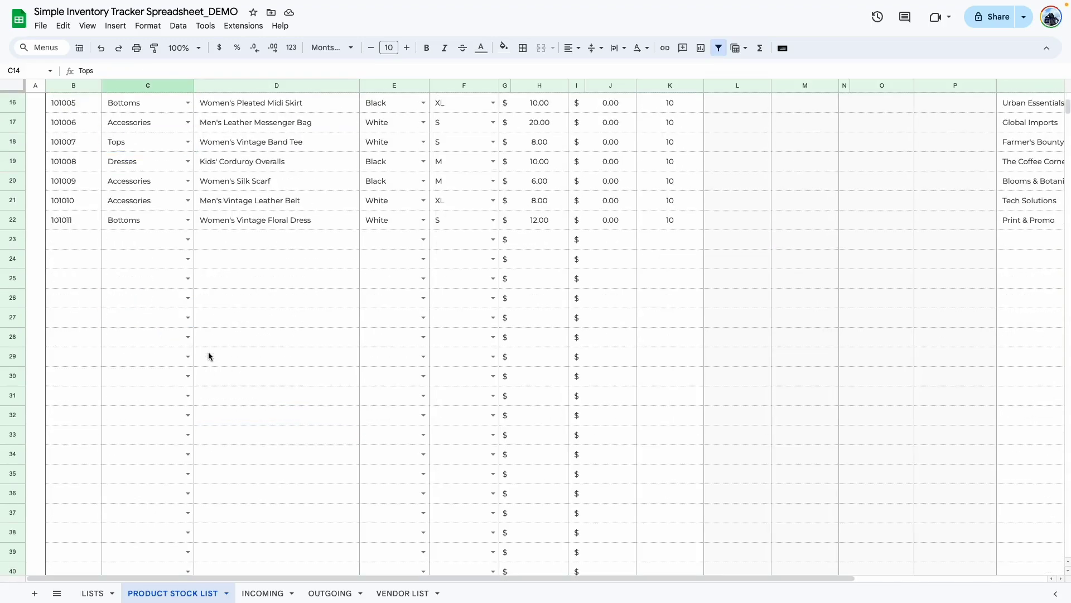
scroll(192, 382, up, 10)
scroll(209, 389, down, 10)
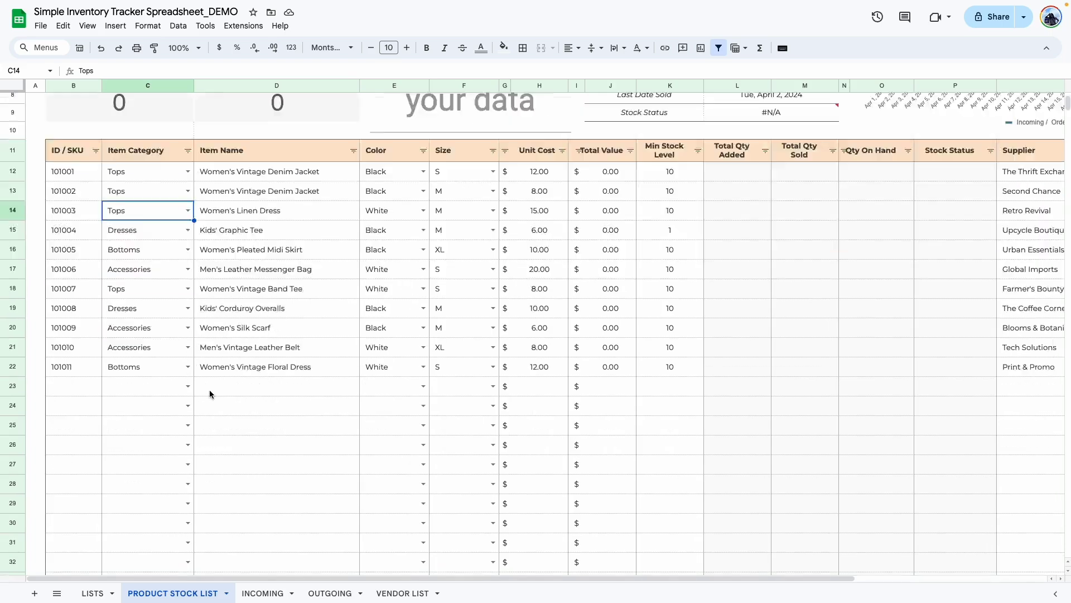
click(202, 412)
scroll(184, 402, up, 10)
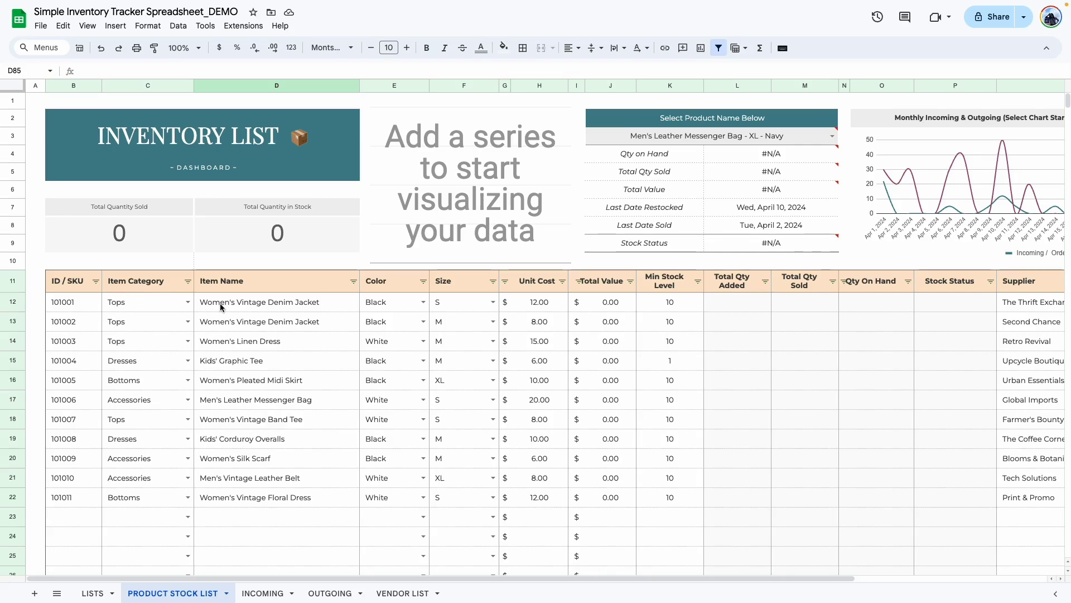
click(188, 282)
click(272, 340)
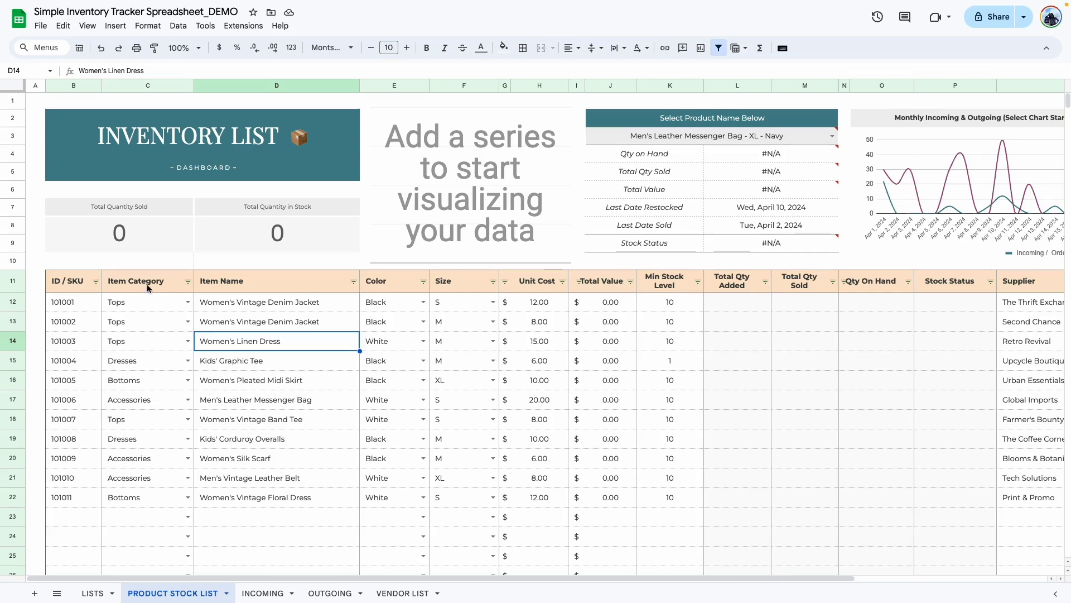
- Filter the Color column so that only rows with (Blanks) are shown
click(423, 281)
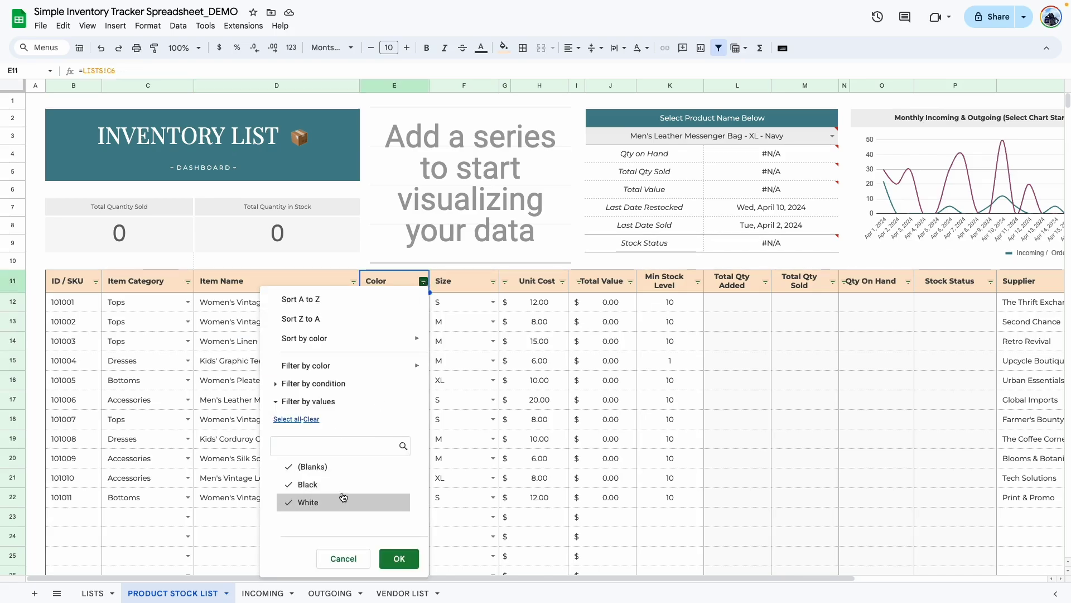
click(312, 419)
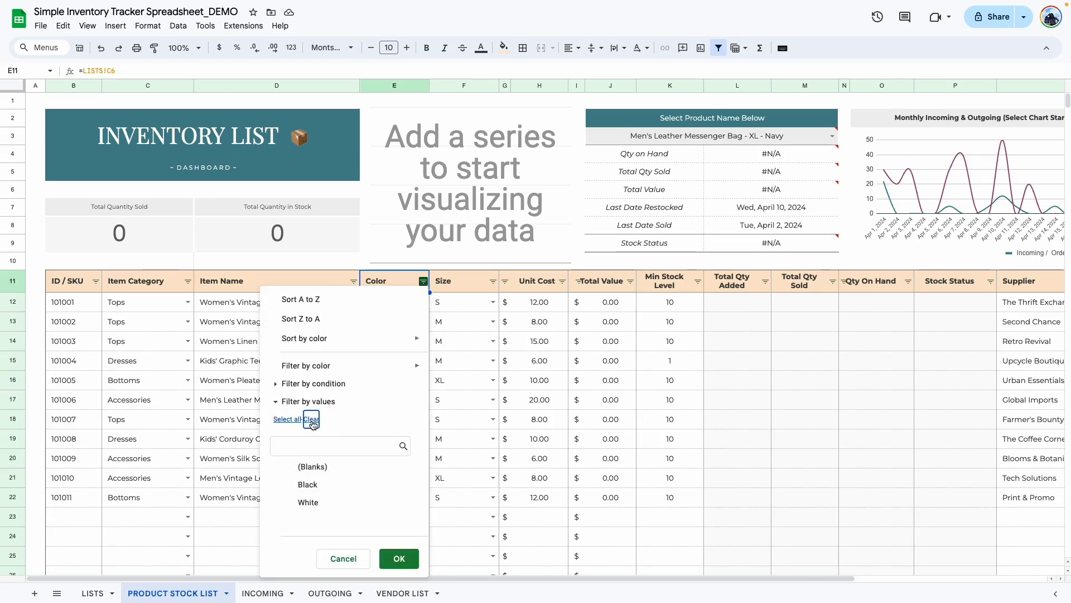
click(322, 471)
click(399, 559)
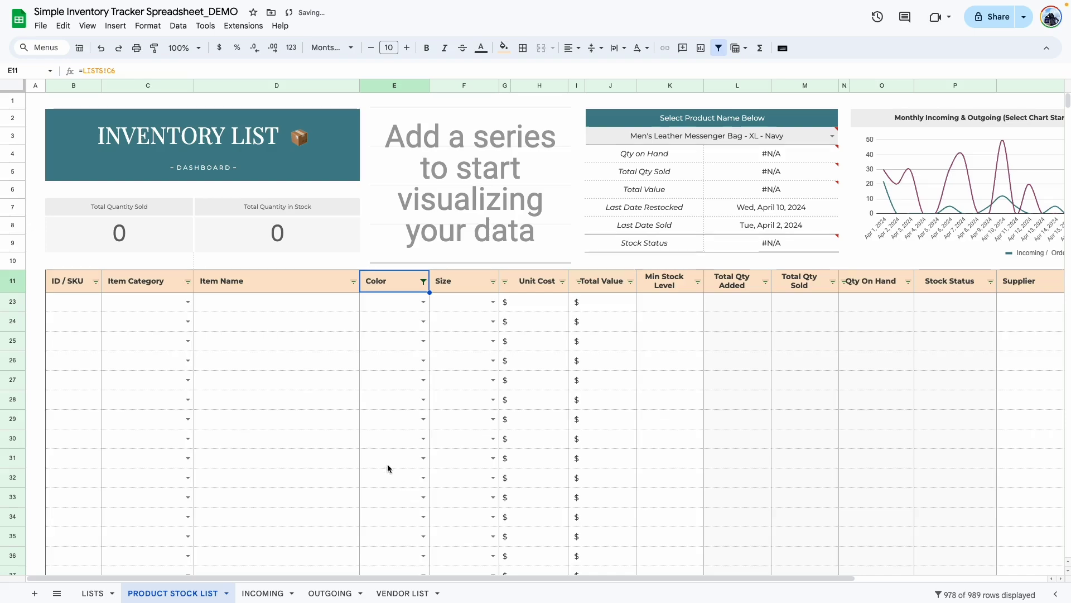
- Enter a test item in row 23 with SKU 125412, category Bottoms, name bfgf, color Black and size S
click(80, 310)
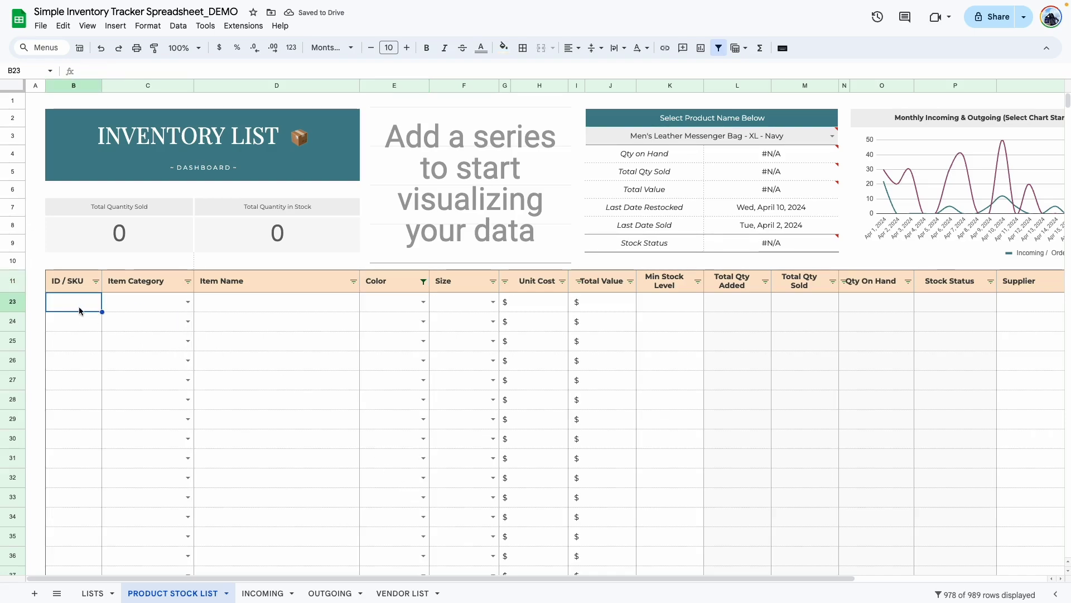
text(125412)
click(148, 358)
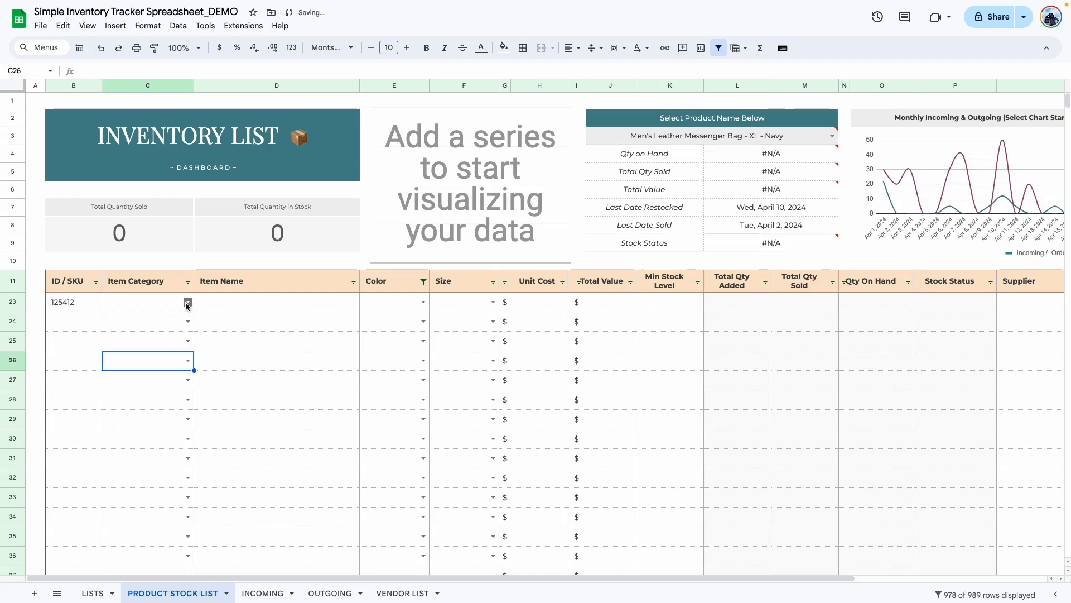
click(188, 302)
click(120, 318)
click(322, 308)
text(bfgf)
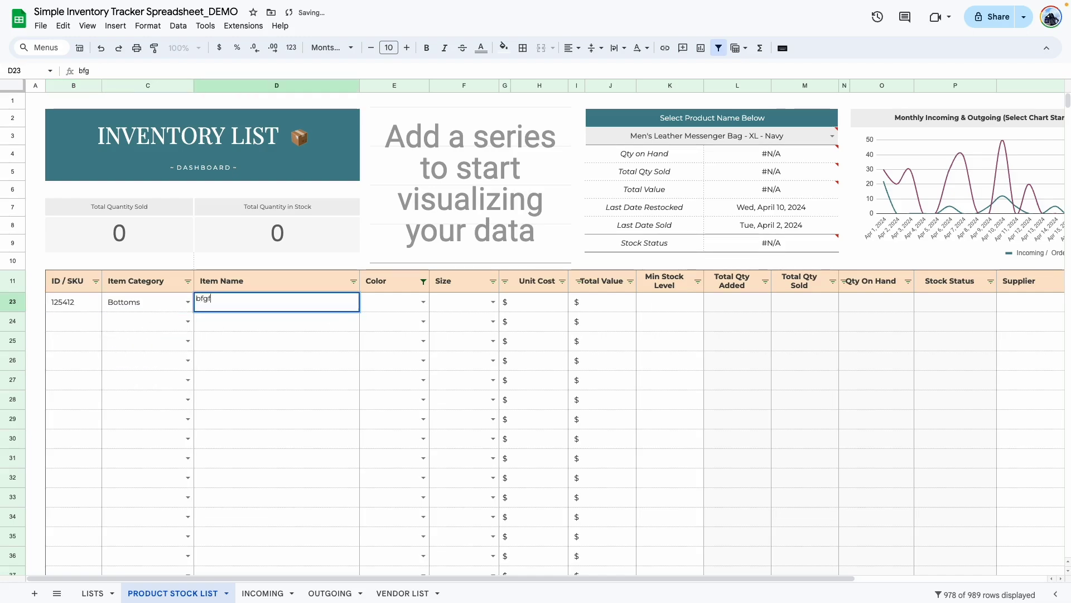
click(423, 302)
click(390, 319)
click(494, 301)
click(471, 324)
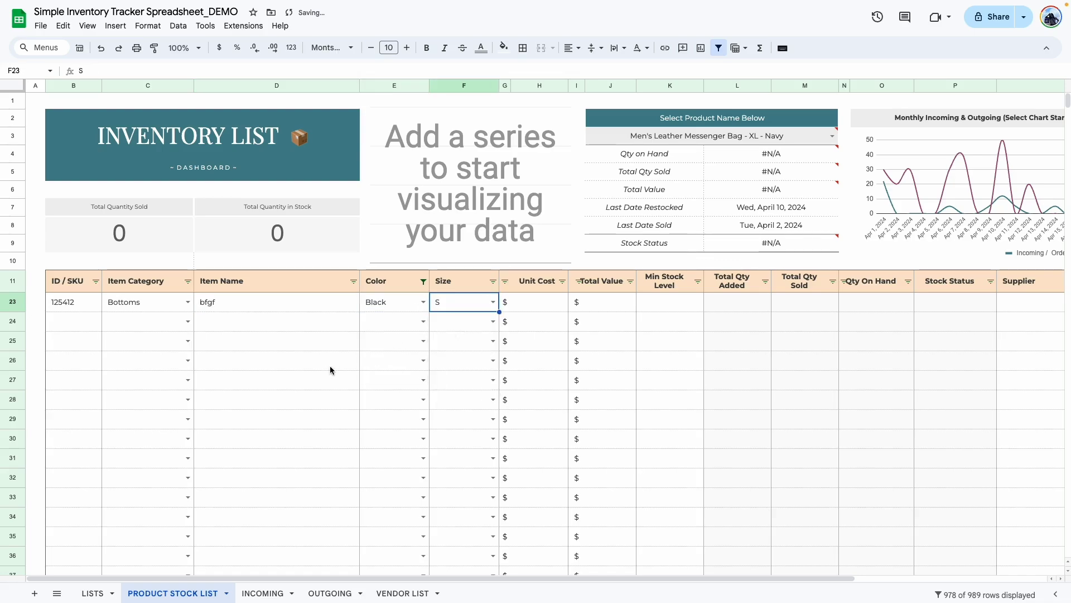
click(327, 369)
- Reset the Color filter so that all values are included
click(423, 280)
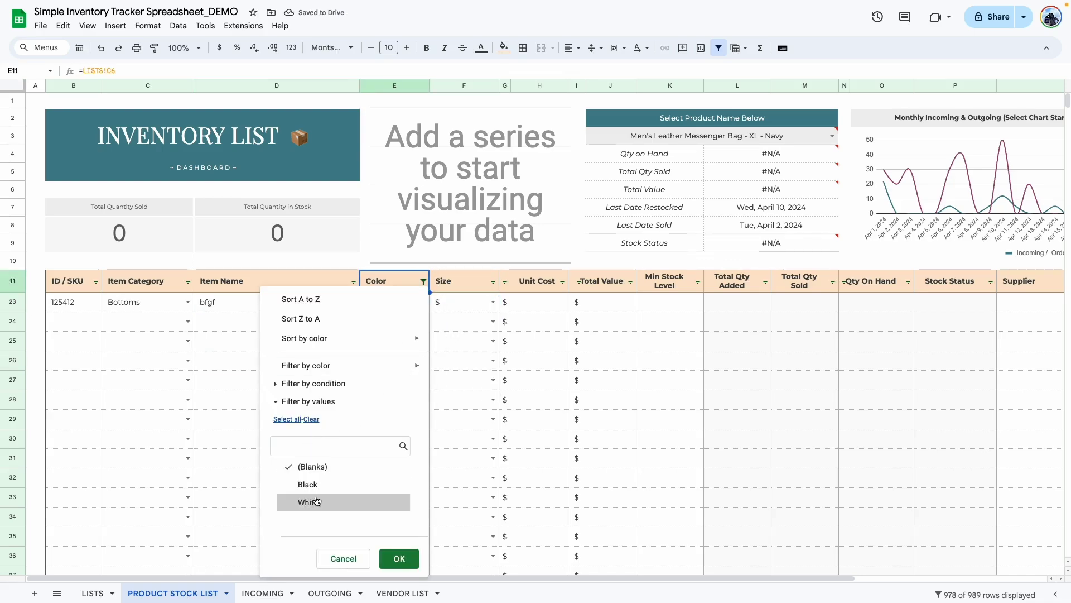
click(285, 419)
click(399, 558)
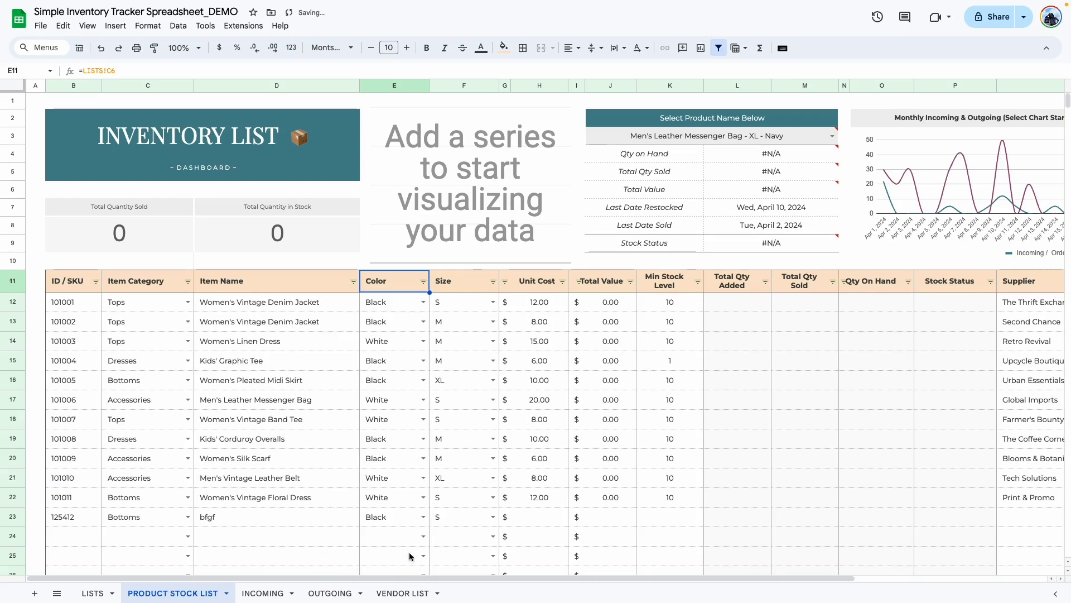
- Clear the test item's SKU, category, name, color and size from row 23
click(284, 534)
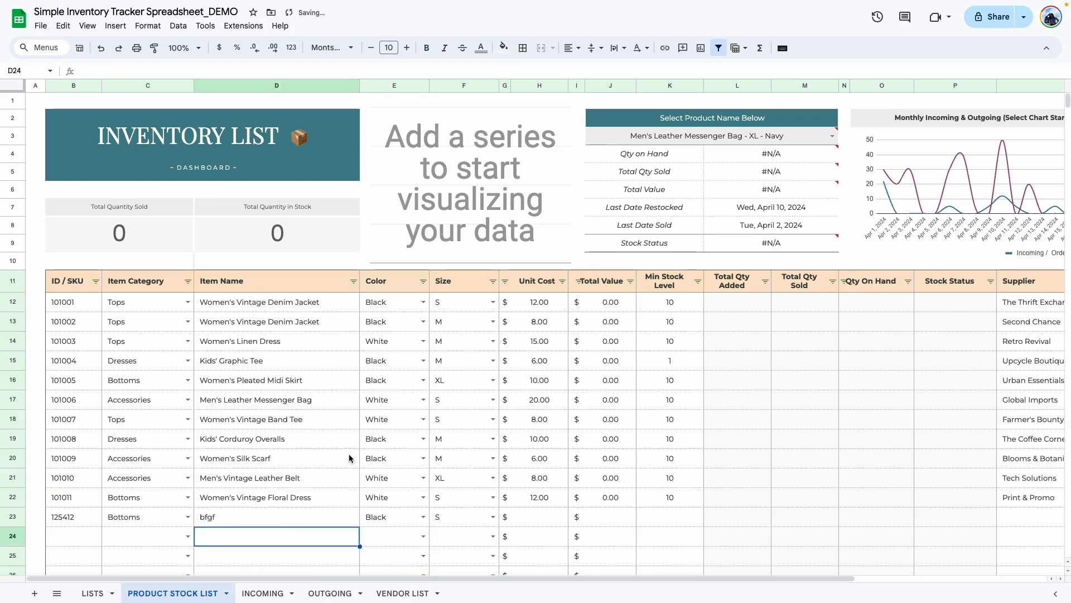
click(83, 520)
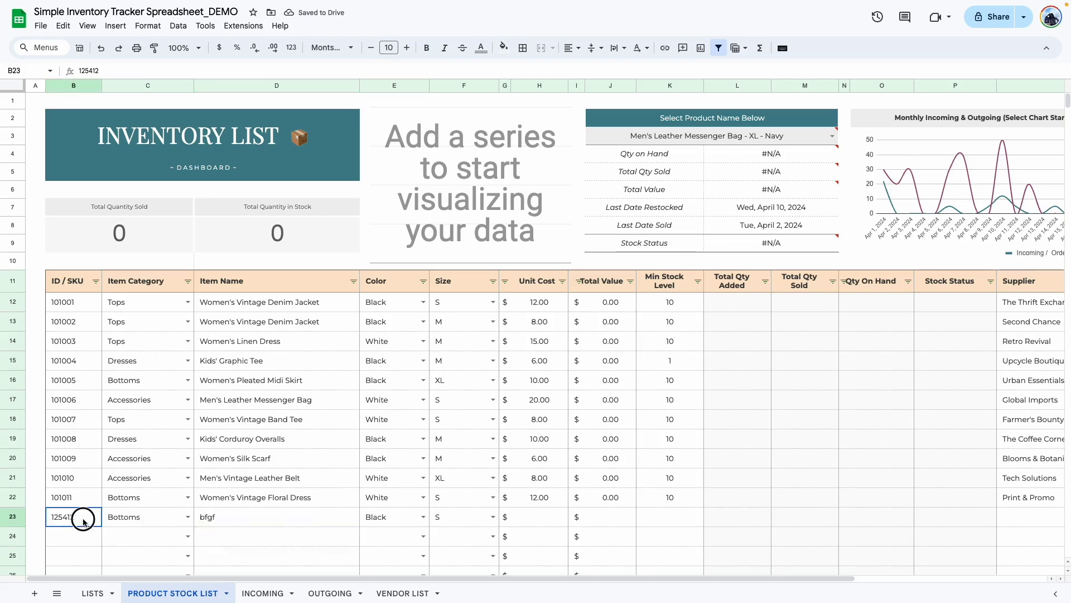
drag(83, 520, 493, 522)
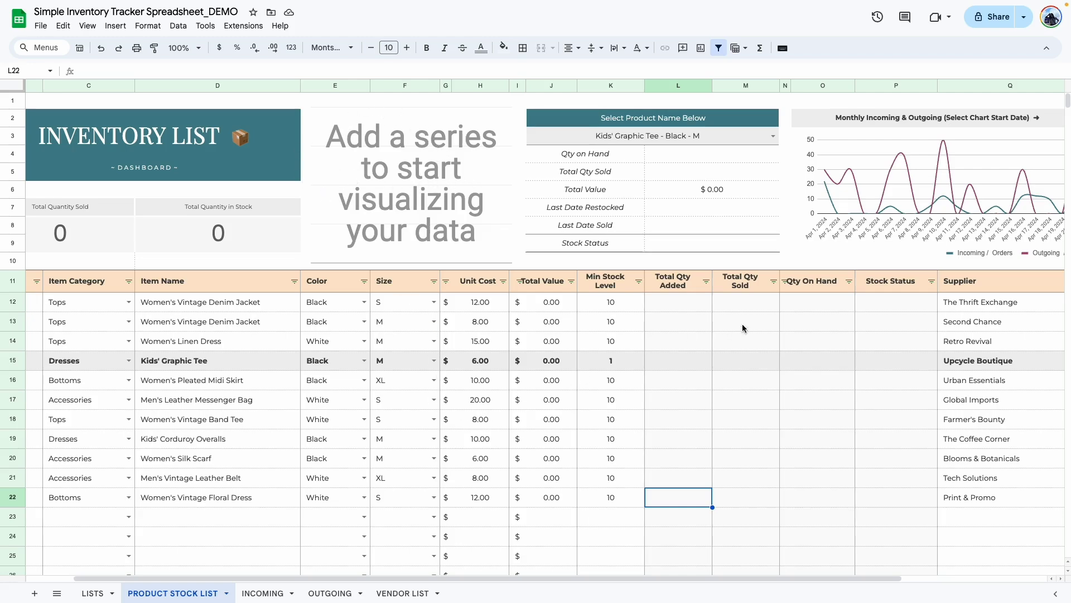
- Try April 15, 2024 as the start date of the Monthly Incoming & Outgoing chart
drag(612, 578, 758, 579)
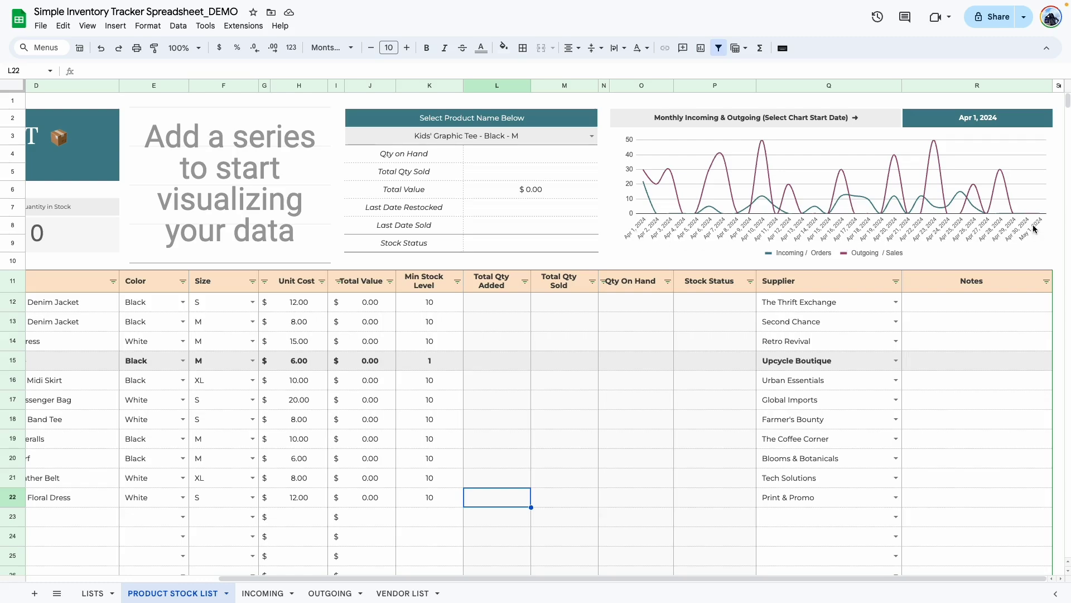
double_click(974, 119)
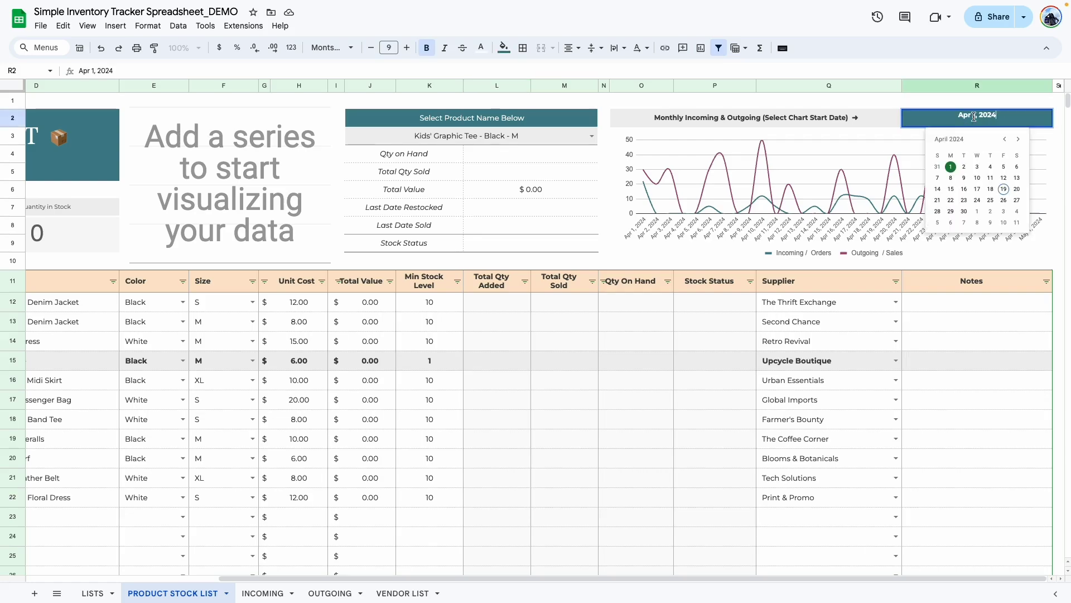
click(951, 189)
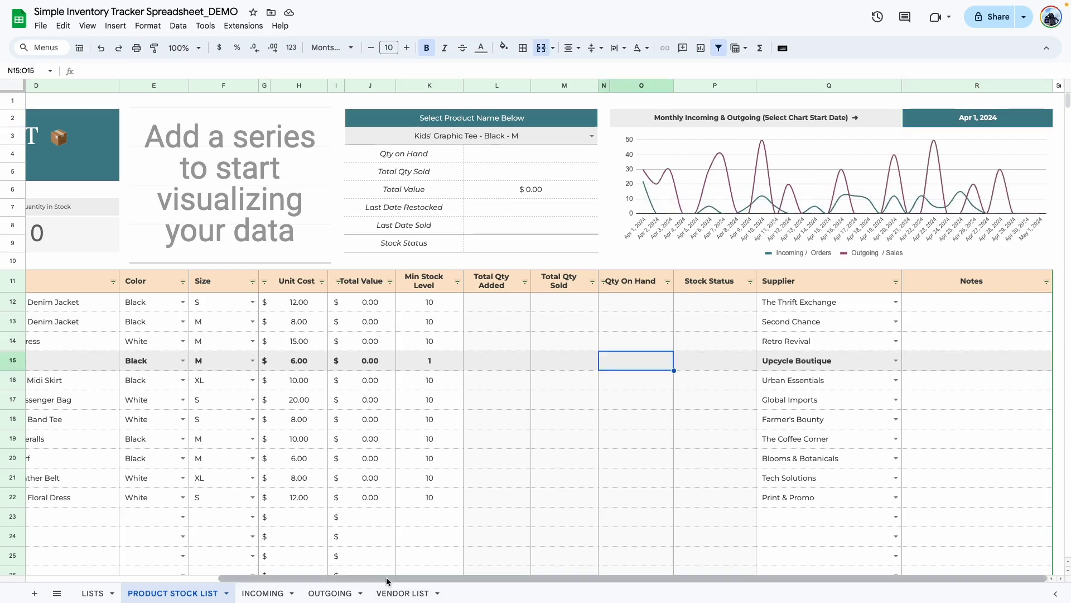
- Open the INCOMING sheet and examine its dashboard and the columns of the order table
drag(368, 579, 173, 580)
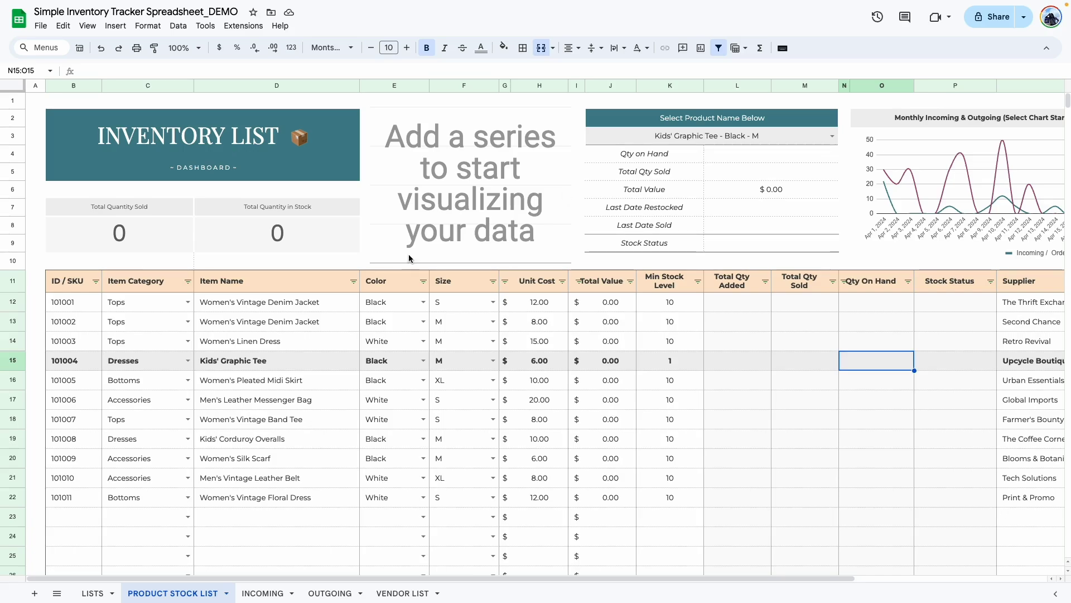
click(267, 594)
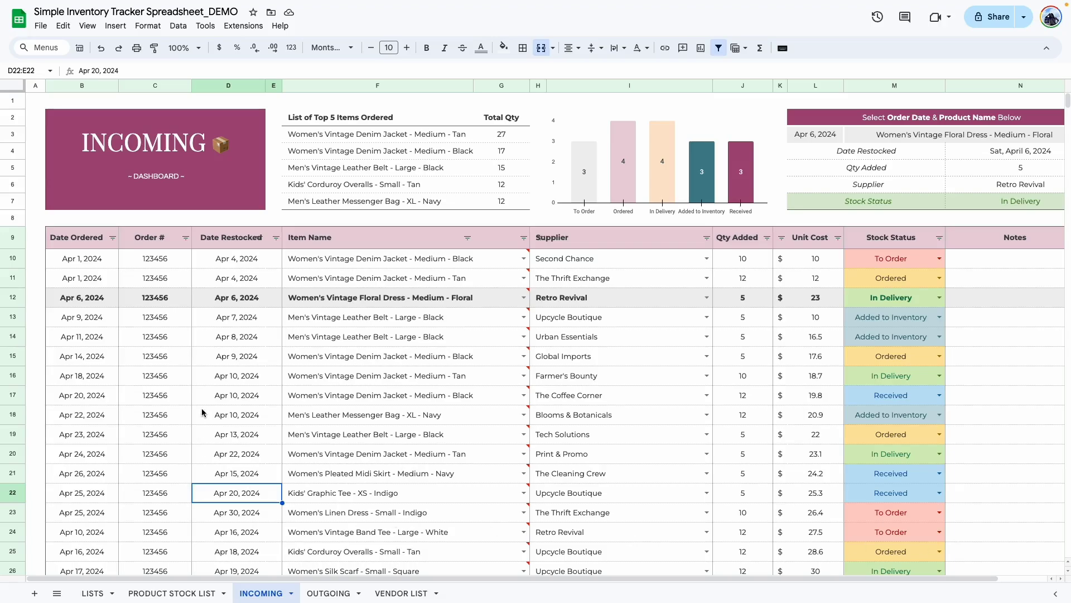
scroll(762, 580, right, 2)
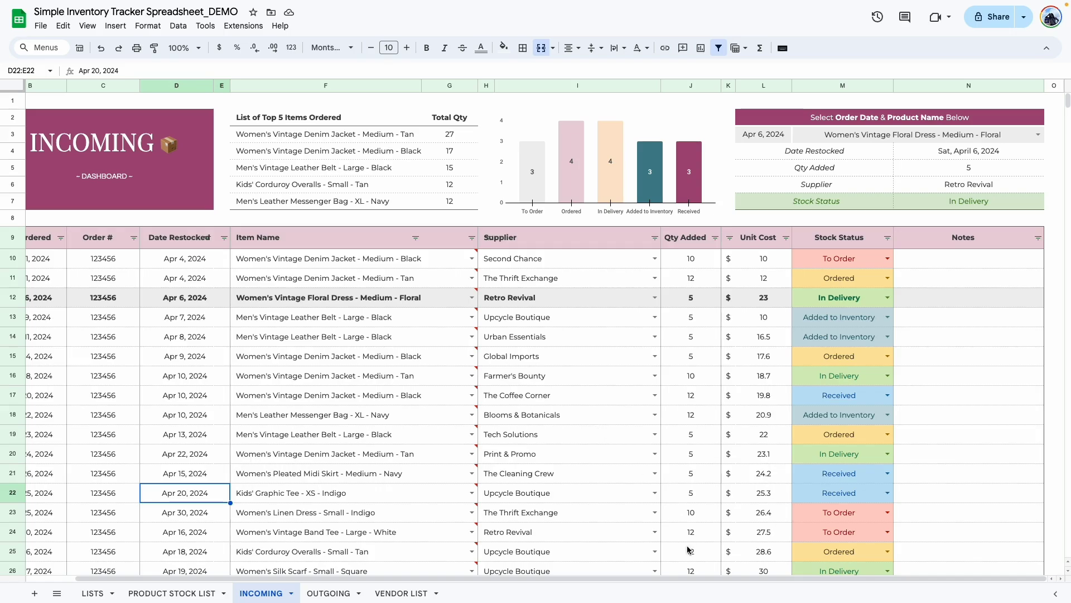
scroll(688, 581, left, 2)
mouse_move(296, 277)
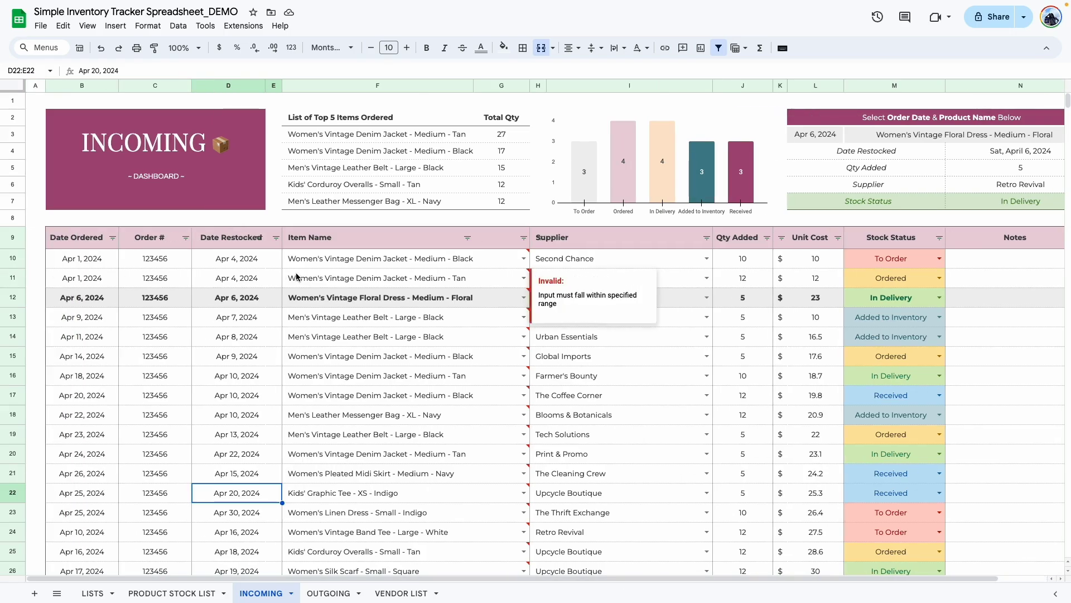
click(204, 333)
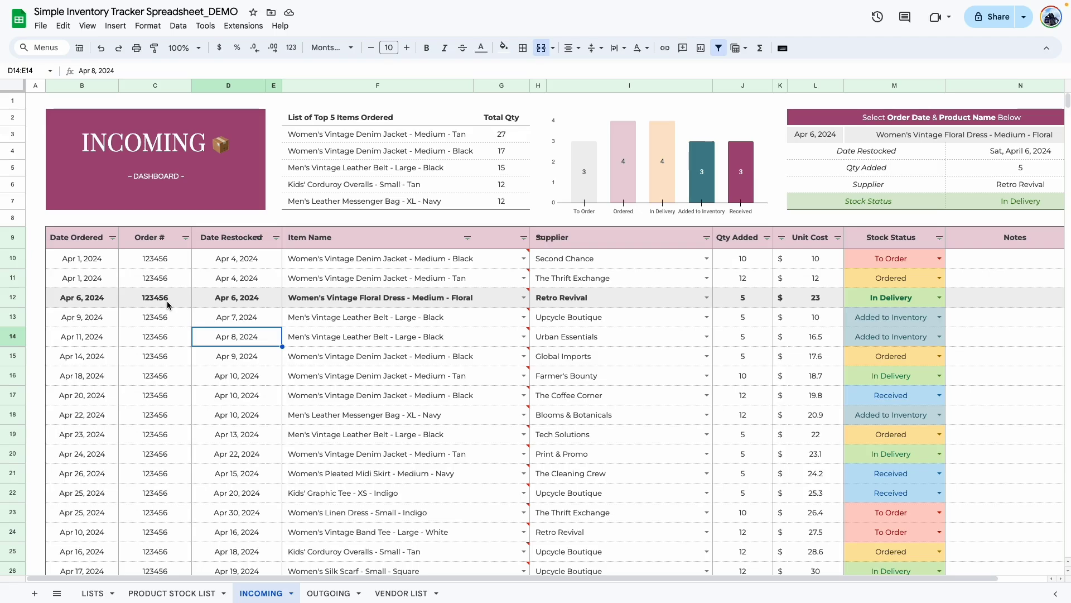
- Set the Date Ordered of the first order in the INCOMING table to Apr 4, 2024
double_click(93, 259)
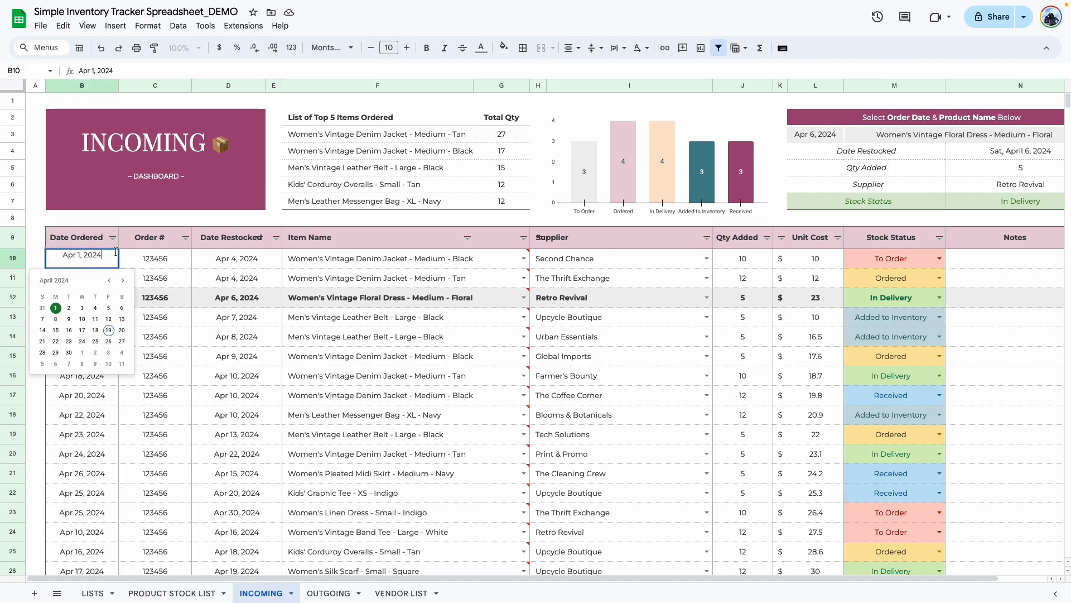
click(96, 313)
click(157, 263)
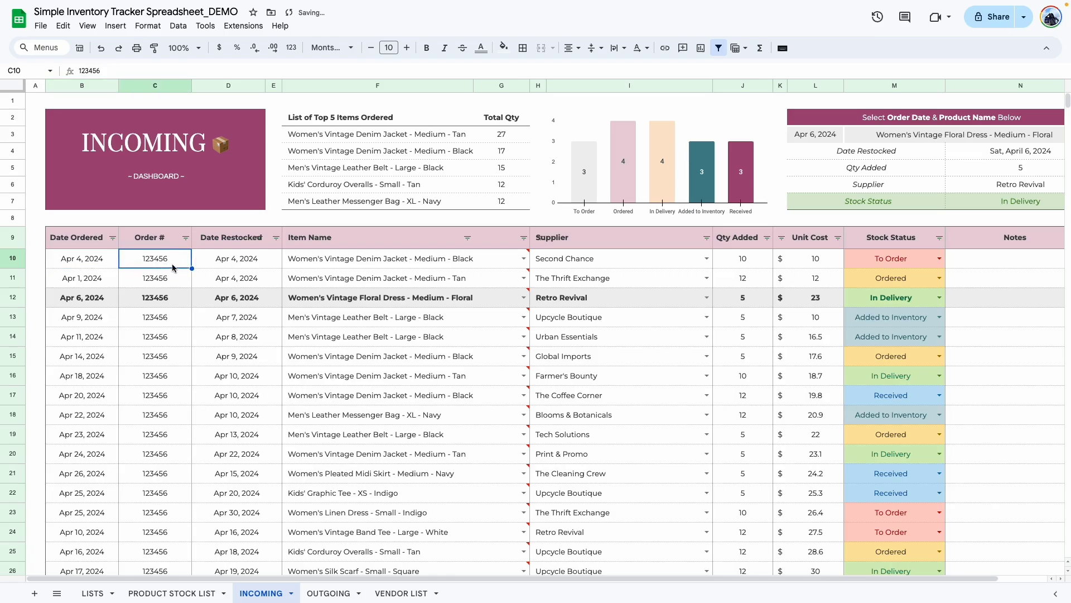
- Rename the Date Restocked column header of the INCOMING order table to Date Received
drag(168, 397, 179, 259)
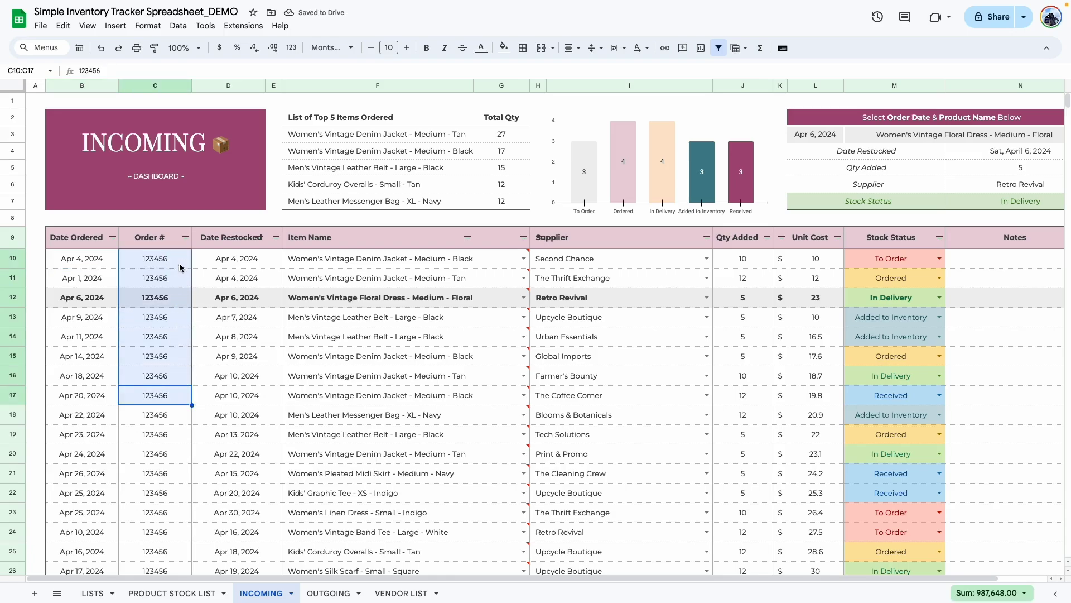
click(215, 258)
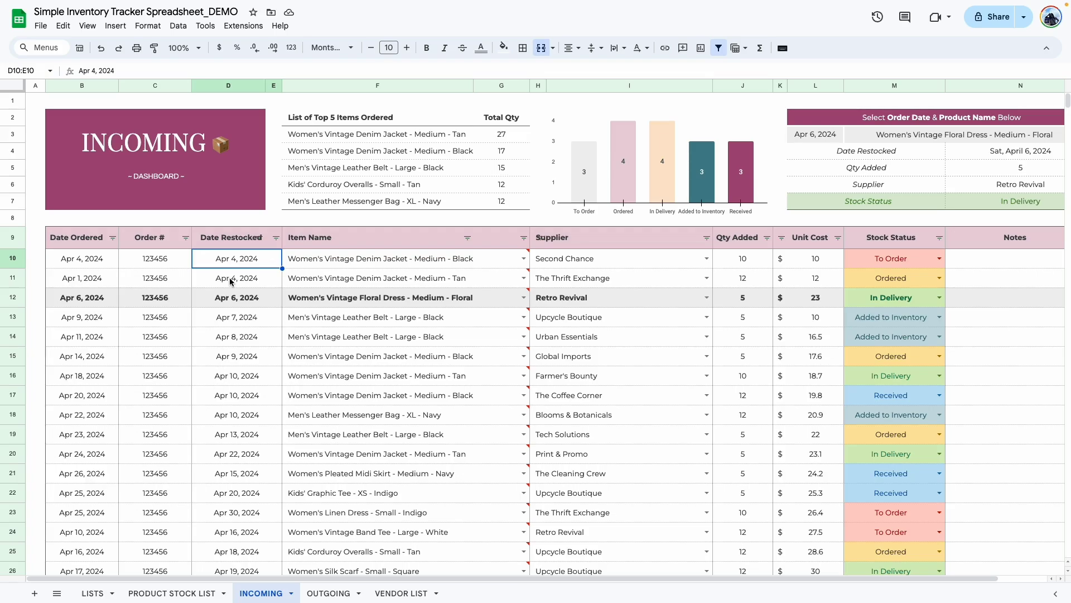
double_click(225, 240)
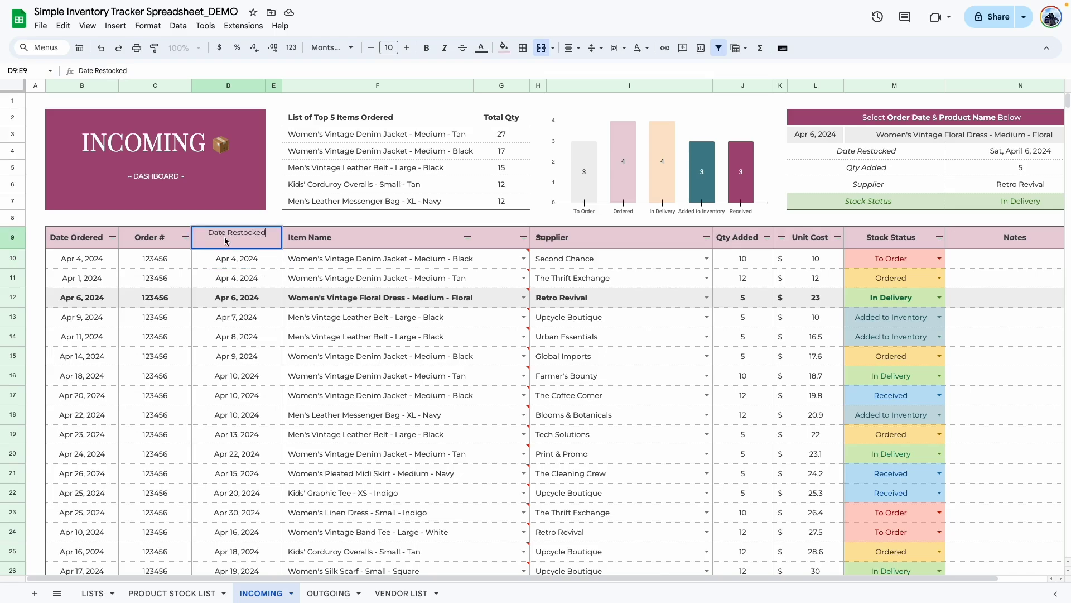
double_click(238, 231)
text(Received)
key(Return)
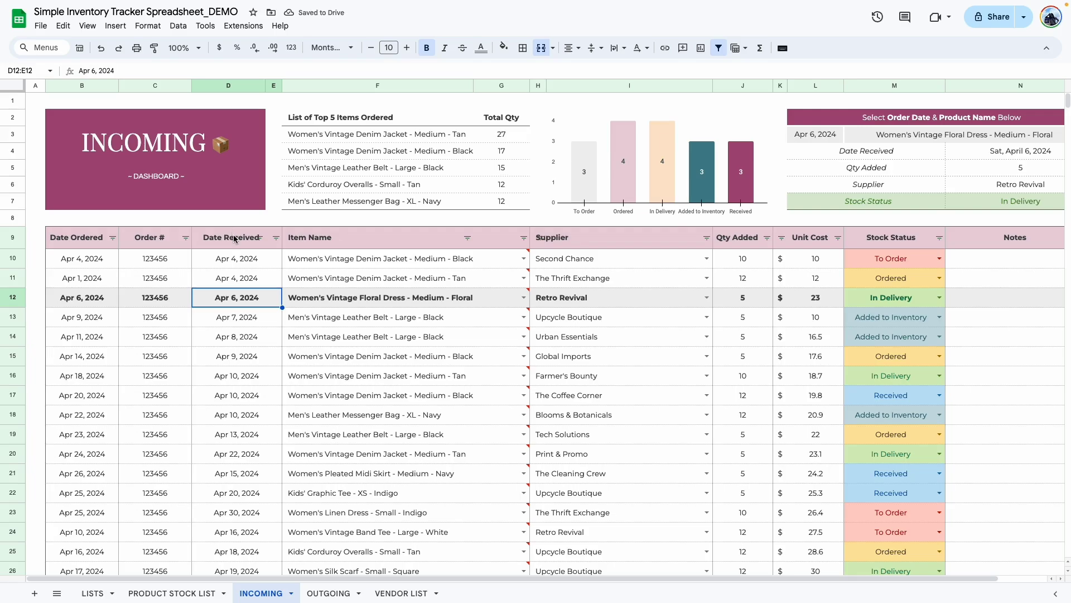
key(Up)
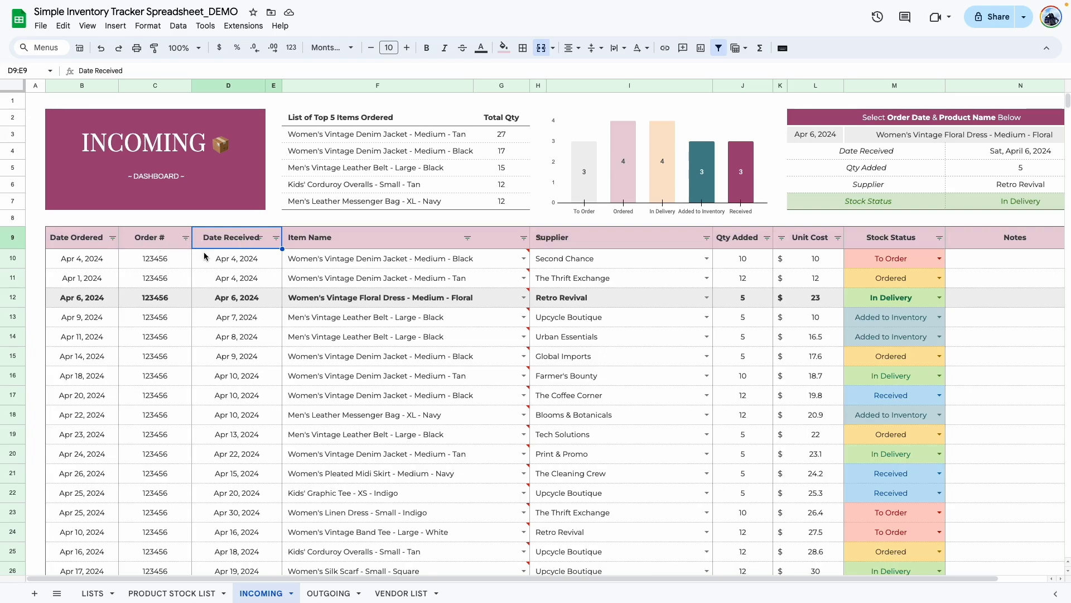
click(220, 266)
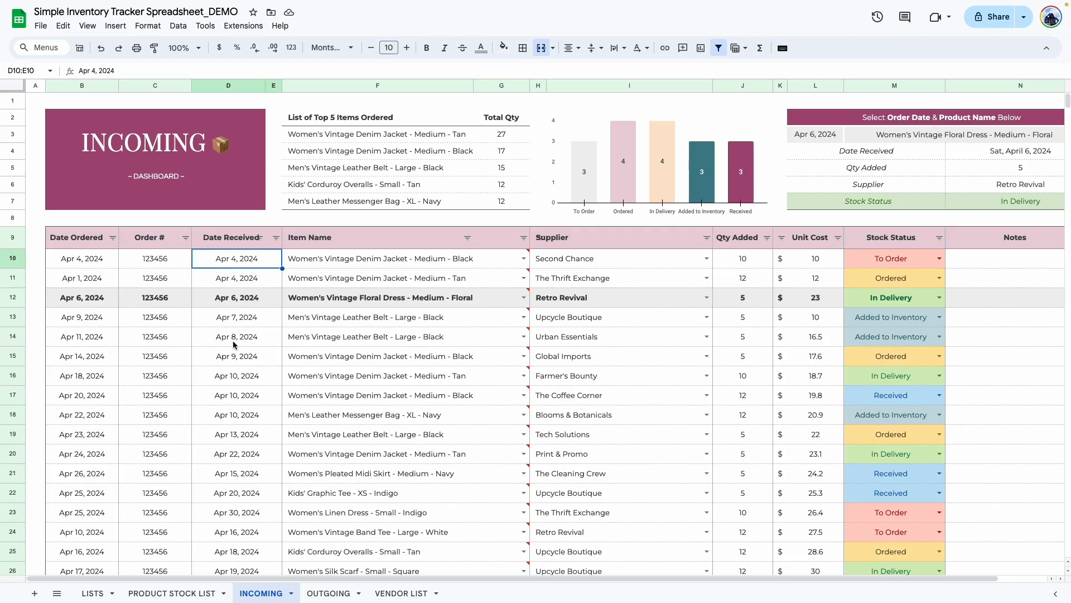
- Set the item names of the first two INCOMING orders to Women's Vintage Denim Jacket - Black - S and Women's Vintage Denim Jacket - Black - M
click(375, 394)
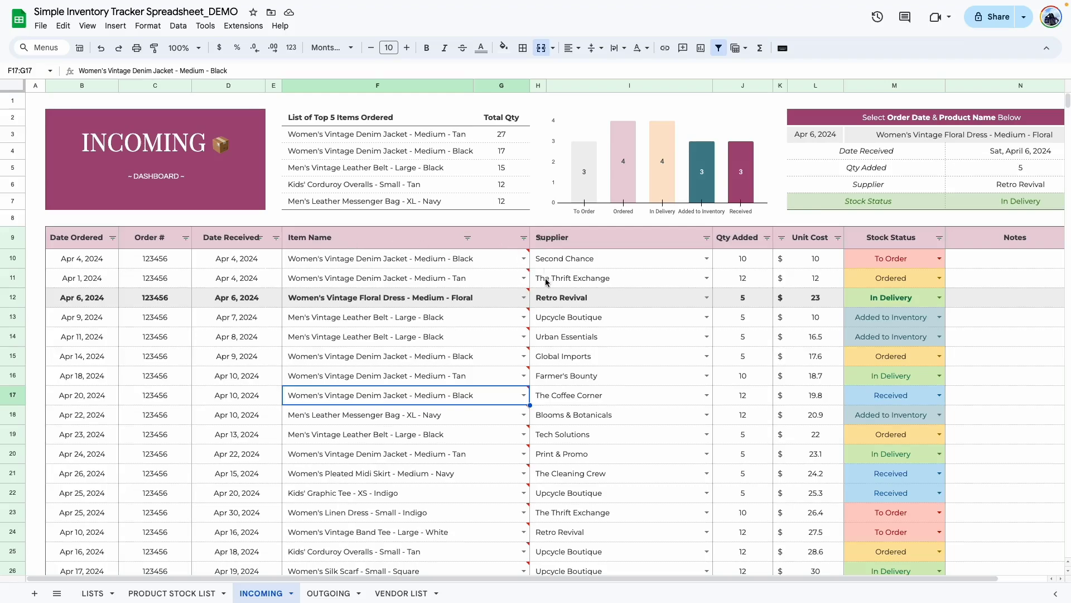
mouse_move(524, 289)
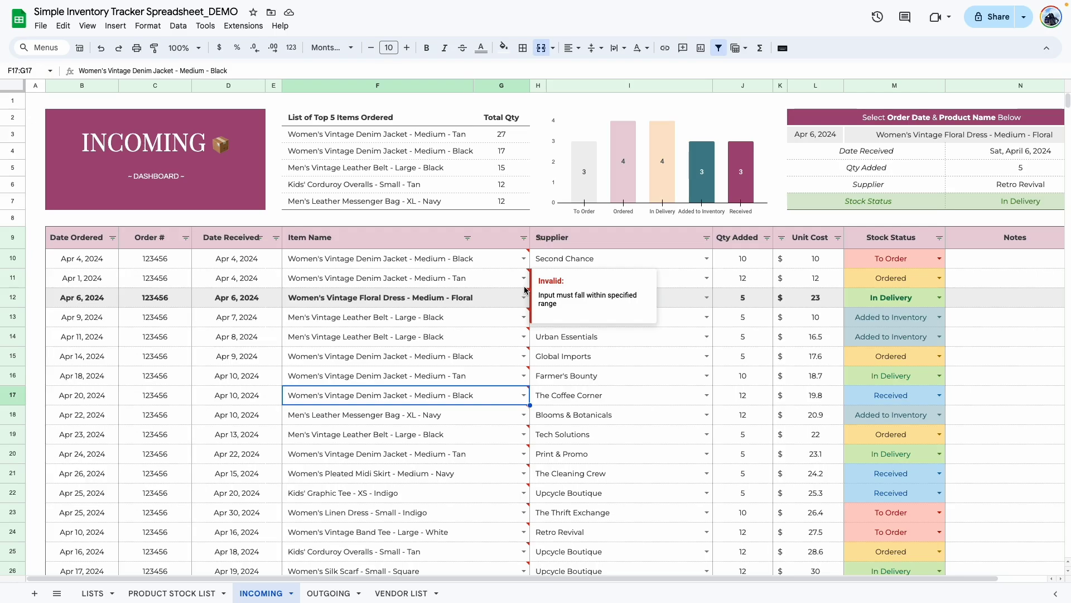
mouse_move(511, 268)
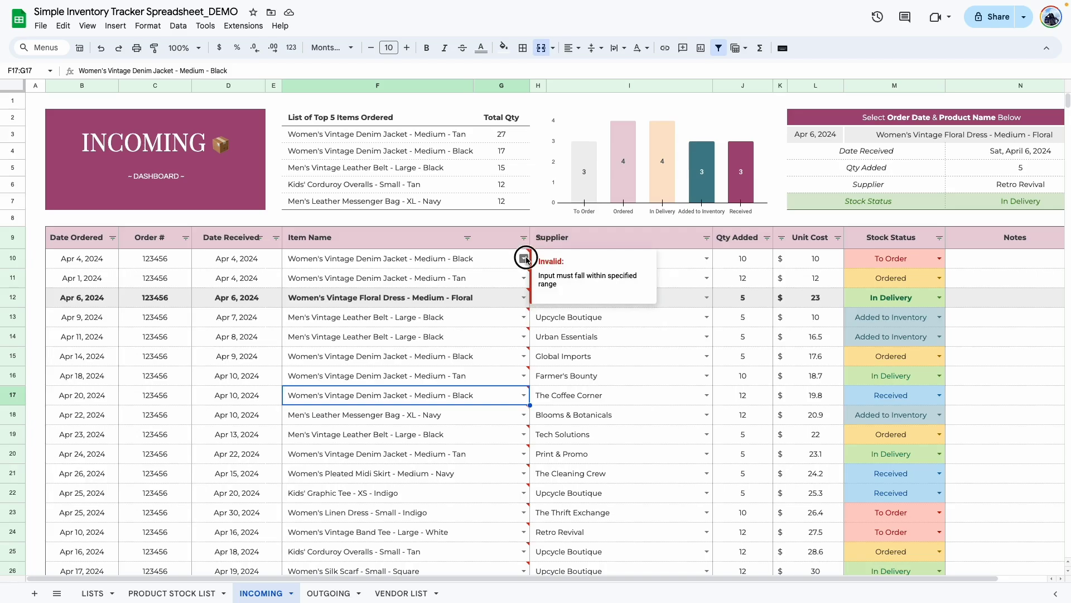
click(524, 258)
key(Escape)
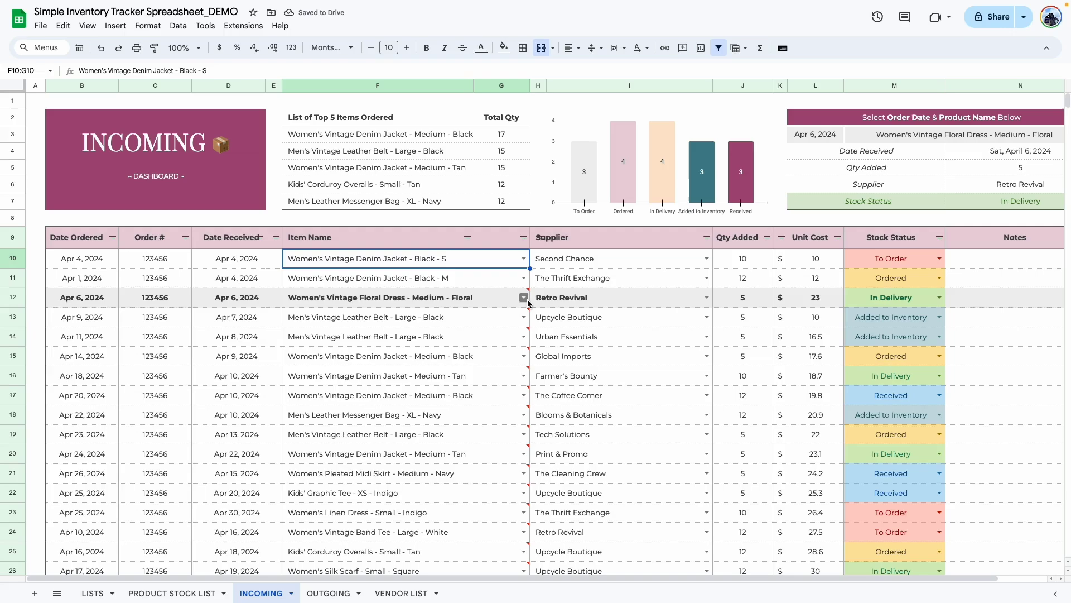
- Replace the outdated item names from row 12 down with listed products, starting with Kids' Graphic Tee - Black - M and Women's Pleated Midi Skirt - Black - XL
click(524, 297)
click(346, 412)
click(523, 317)
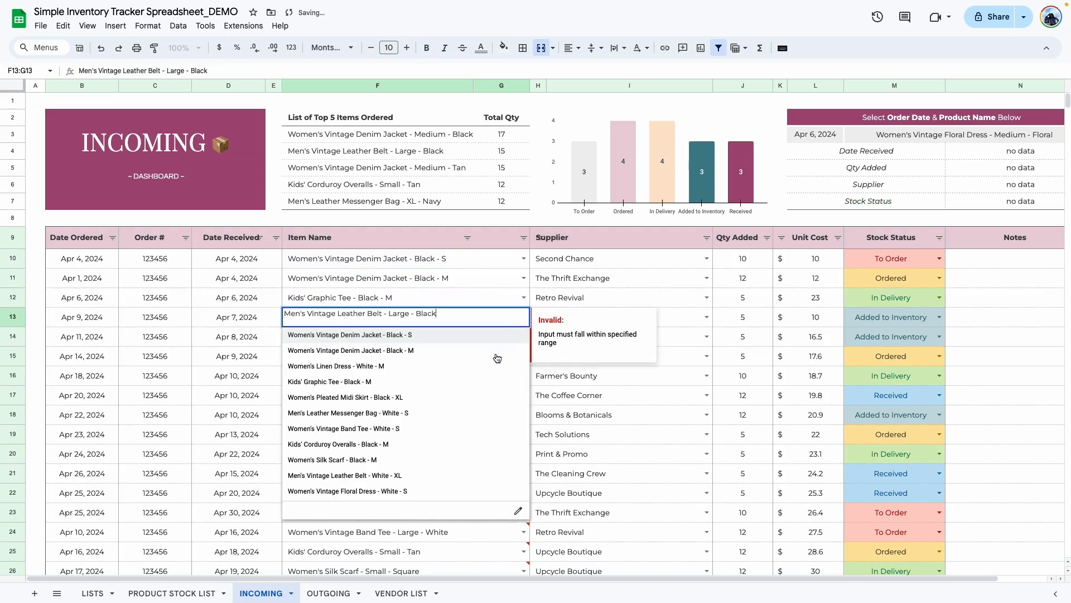
click(357, 397)
click(524, 356)
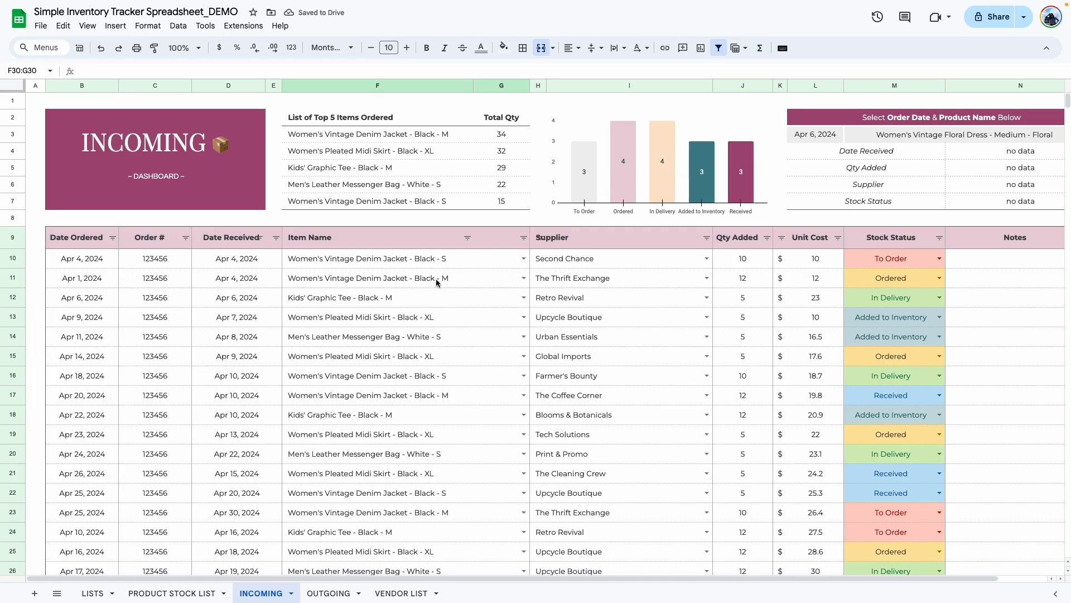
- Compare the item names on the INCOMING sheet with the item name, color and size columns of the product stock list
click(523, 258)
click(606, 363)
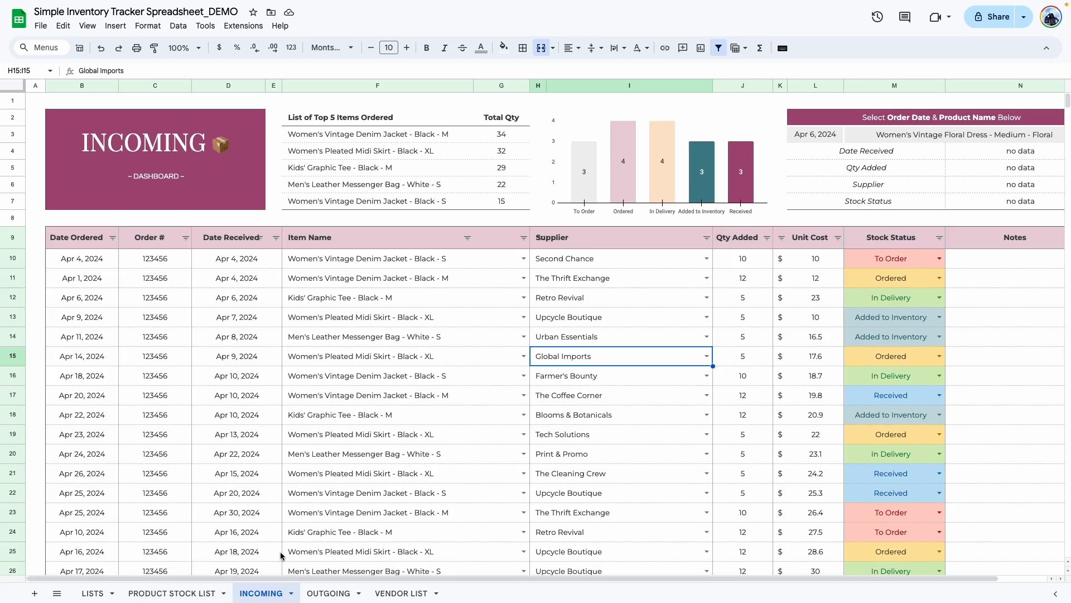
click(410, 401)
click(349, 266)
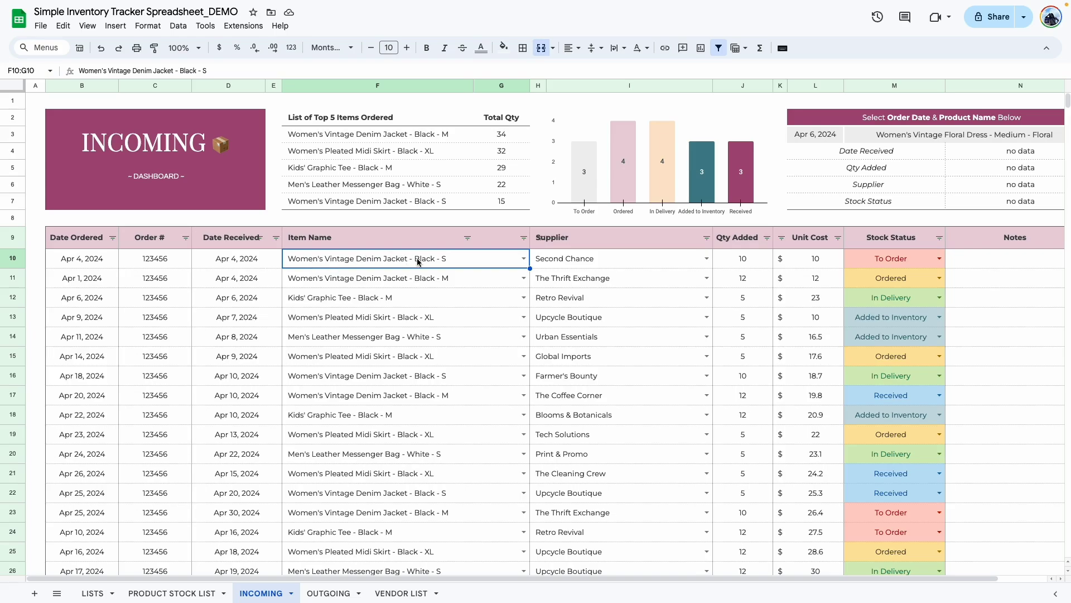
click(333, 284)
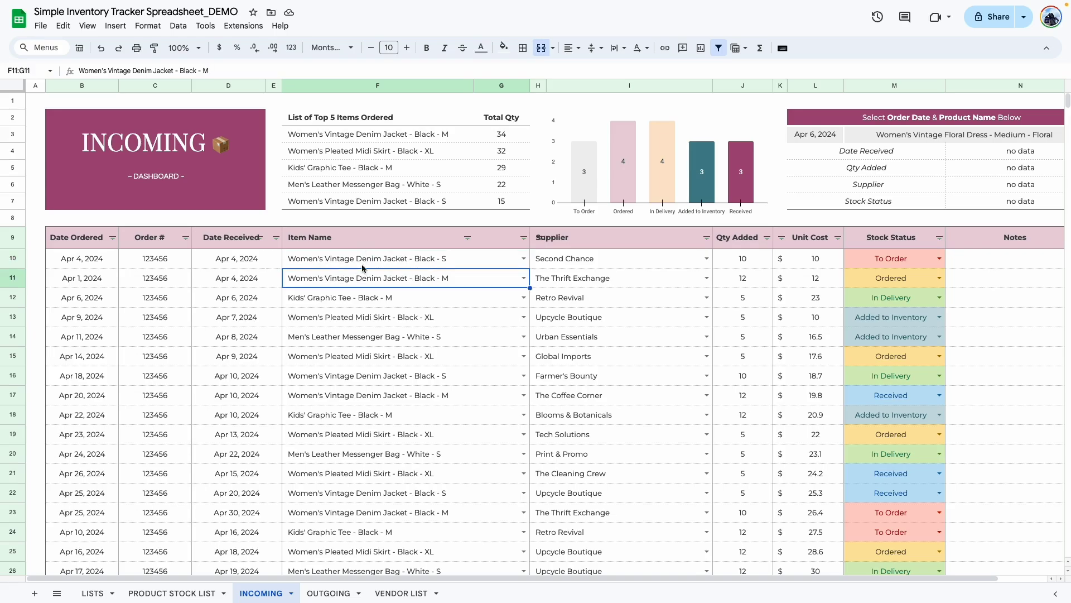
click(523, 258)
click(576, 318)
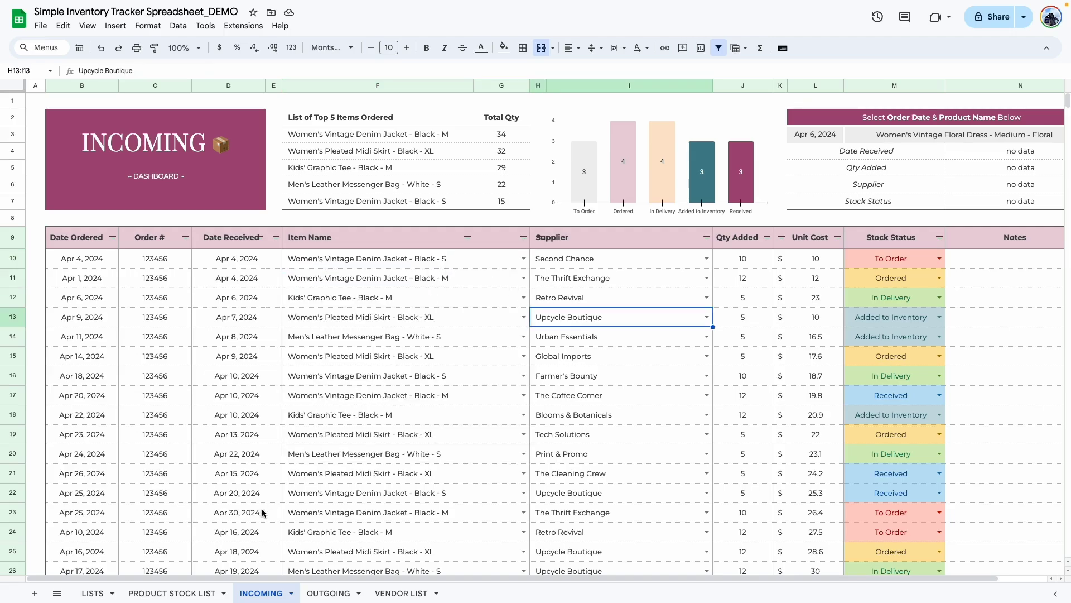
click(168, 593)
click(333, 308)
click(399, 310)
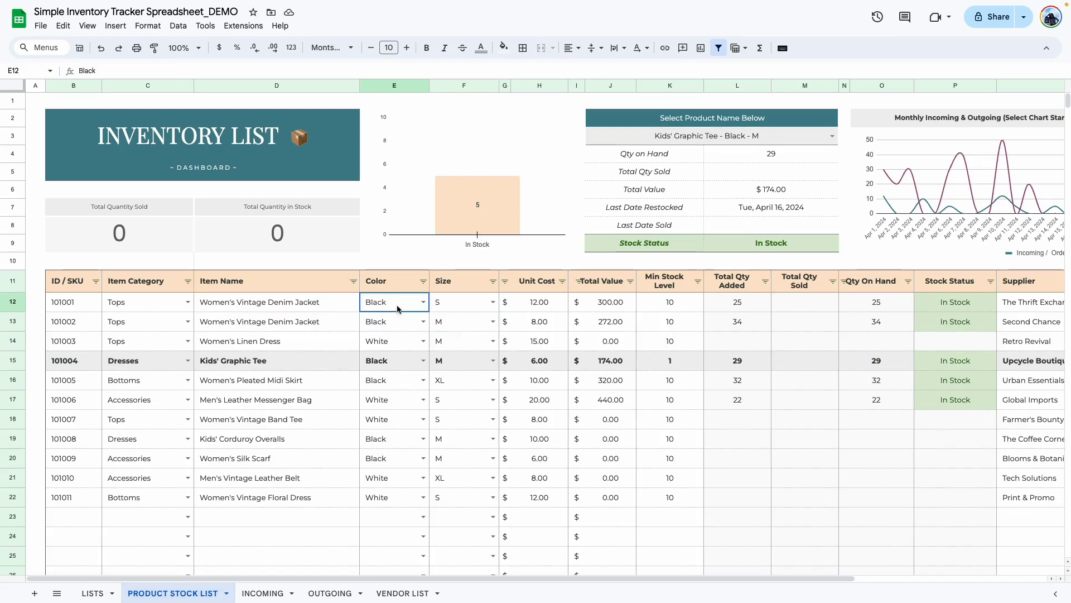
click(476, 309)
click(471, 323)
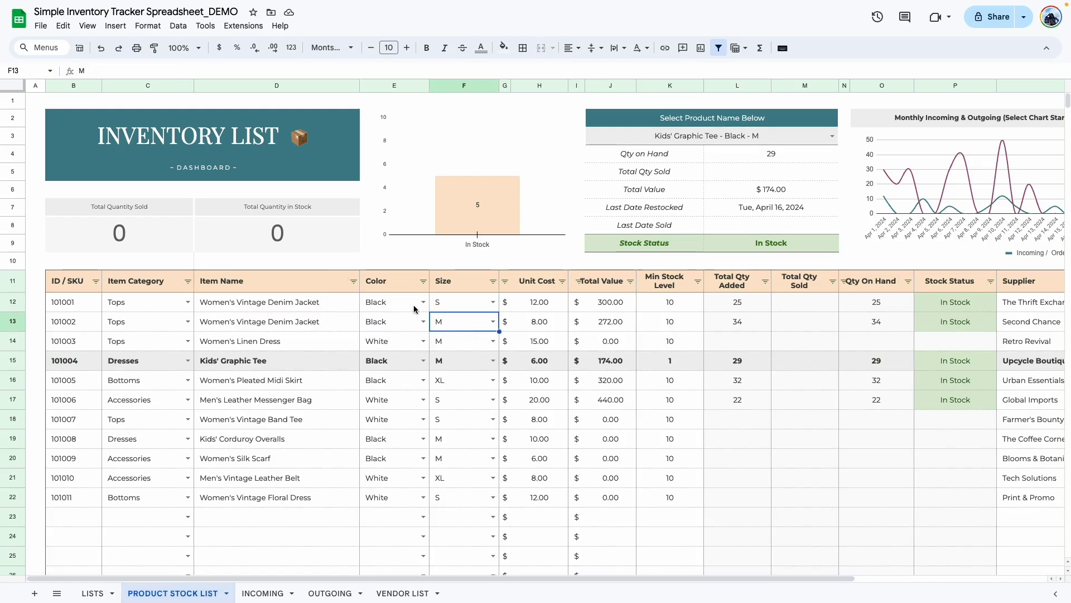
- Set the size of the first product, SKU 101001, to XL in the product stock list
click(493, 304)
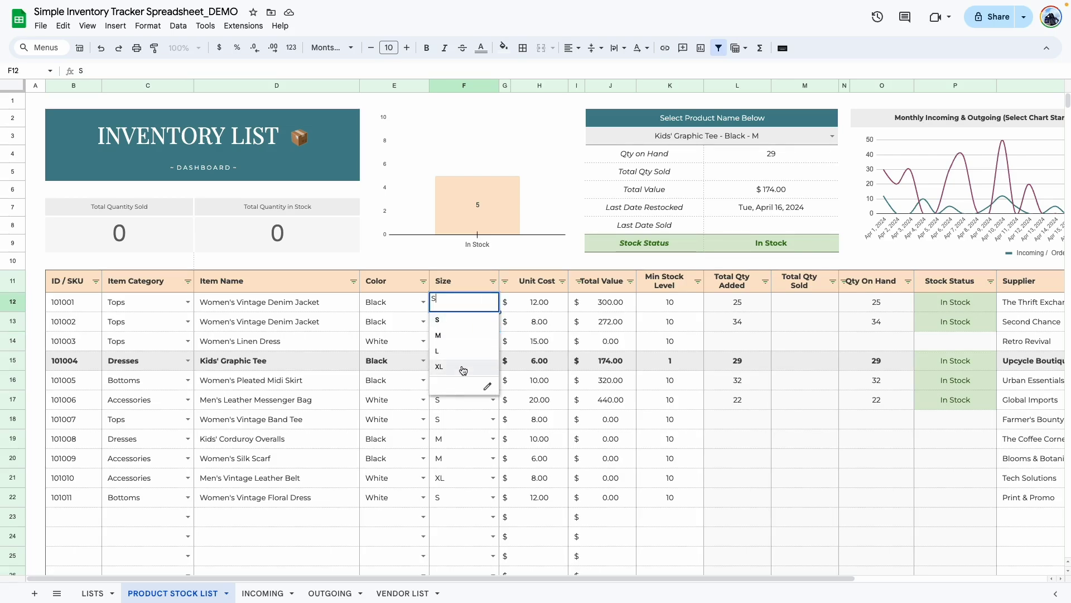
click(464, 369)
click(470, 457)
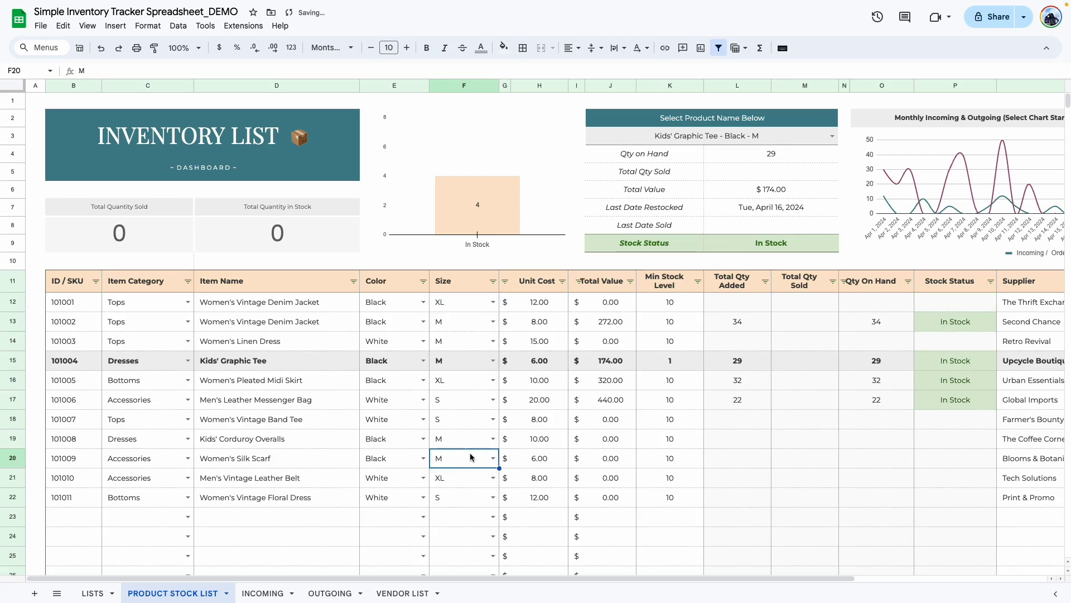
- Examine the validation note on the first order's item name on the INCOMING sheet and return to the product stock list
click(262, 593)
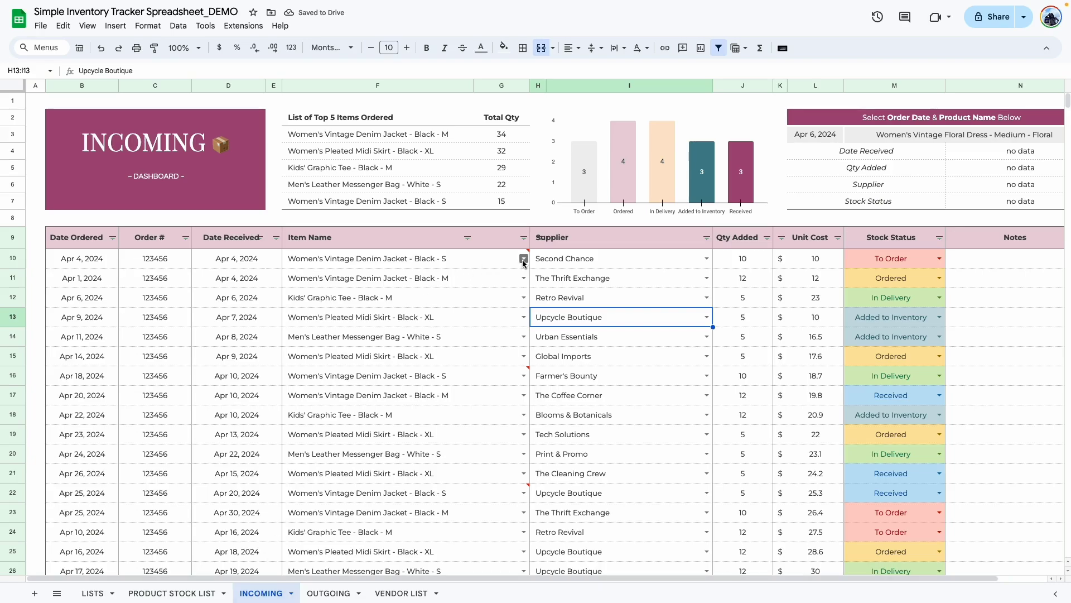
mouse_move(520, 261)
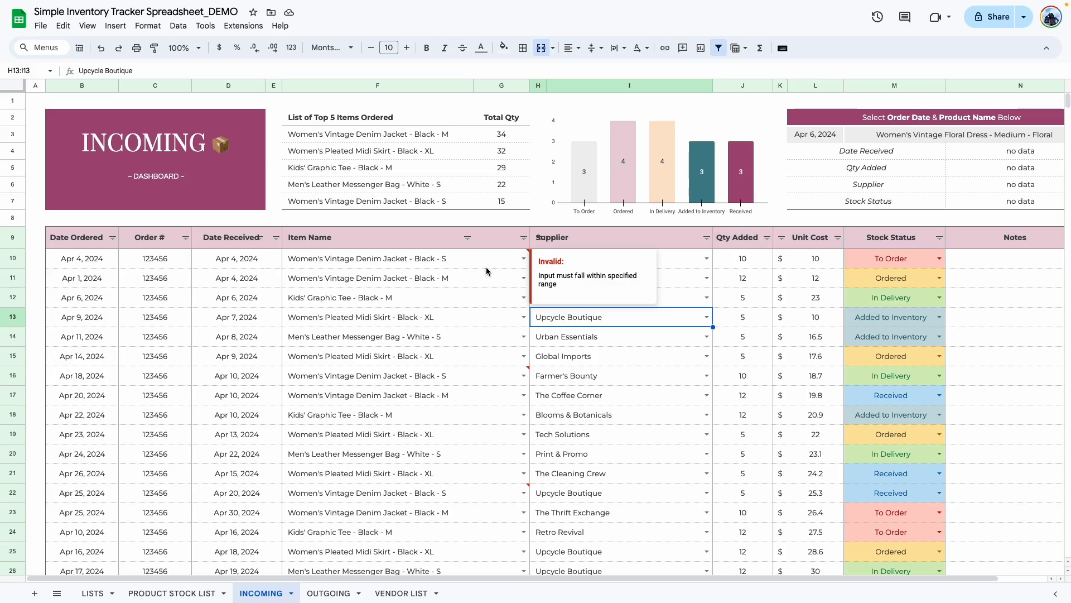
click(365, 549)
click(172, 593)
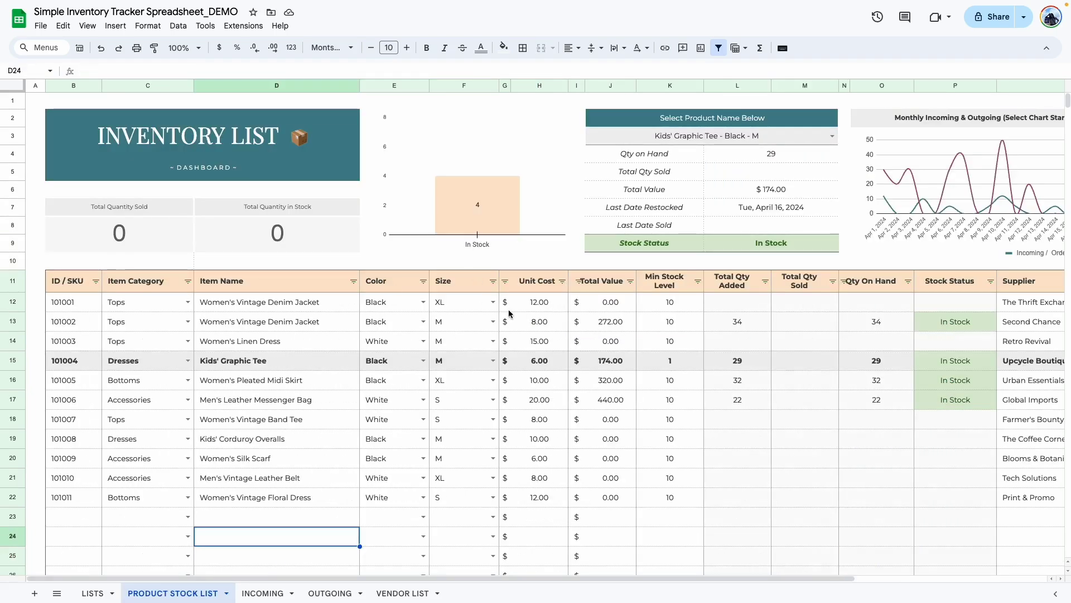
- Try size S again for product 101001, check its orders on the INCOMING sheet, and return the size to XL
click(493, 302)
key(ctrl+z)
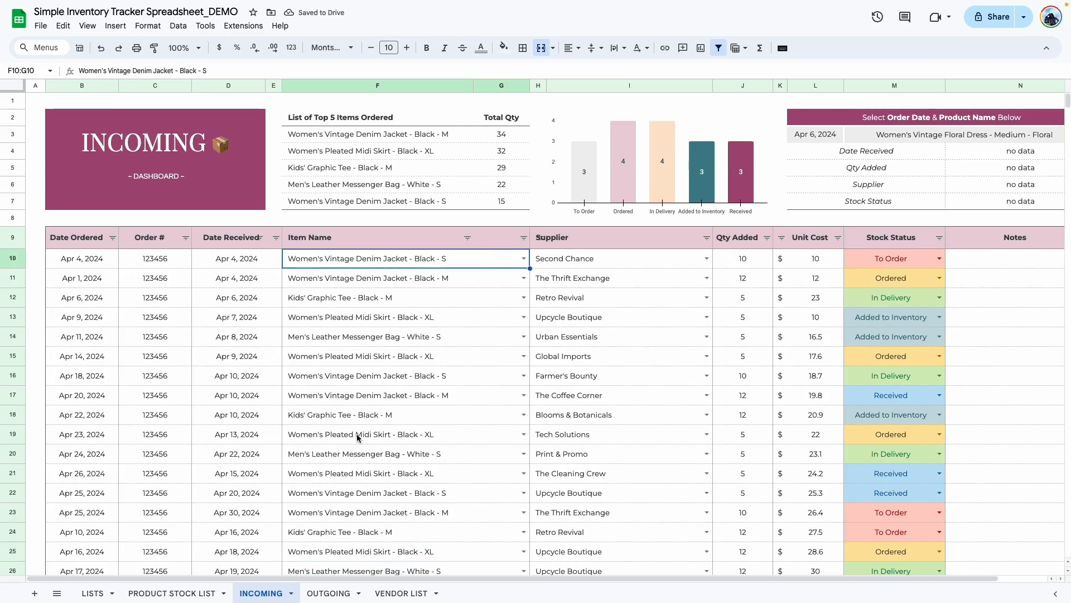
click(172, 593)
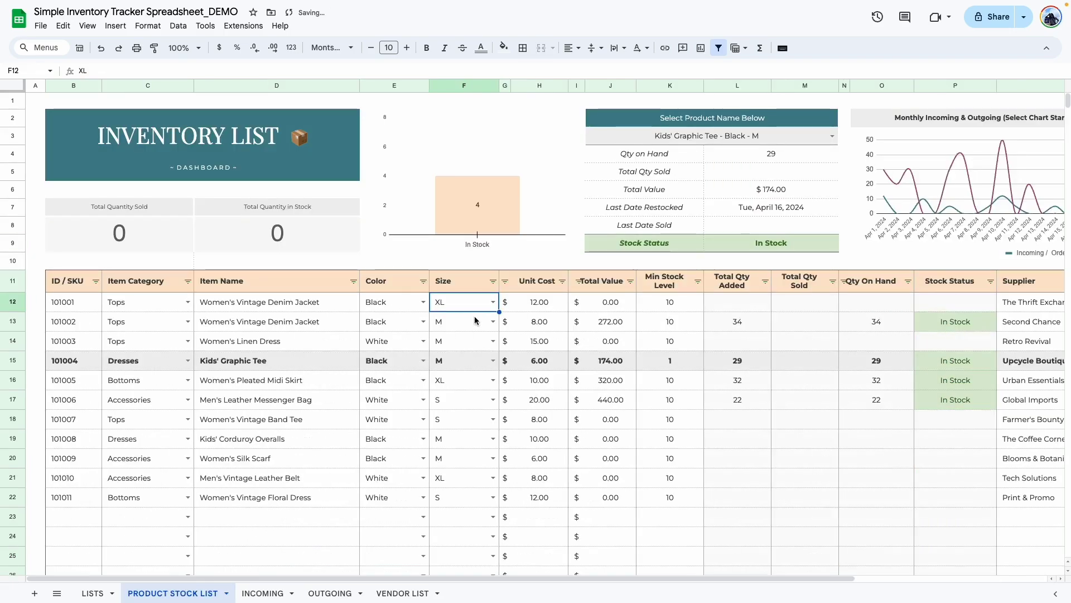
- Update the INCOMING orders in rows 10, 16 and 22 to the item name Women's Vintage Denim Jacket - Black - XL
click(266, 595)
click(523, 258)
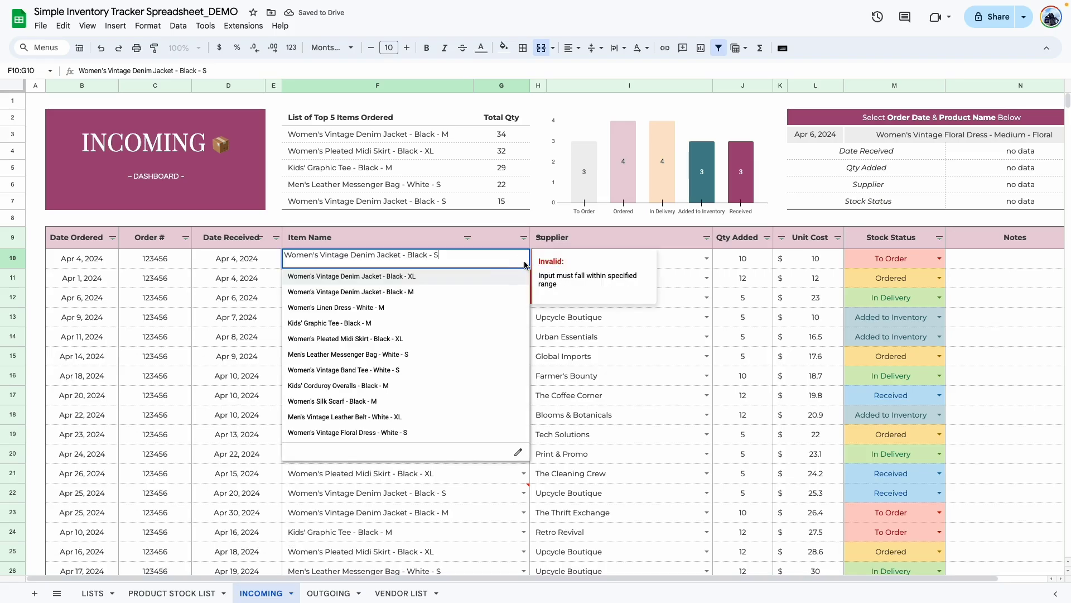
click(439, 276)
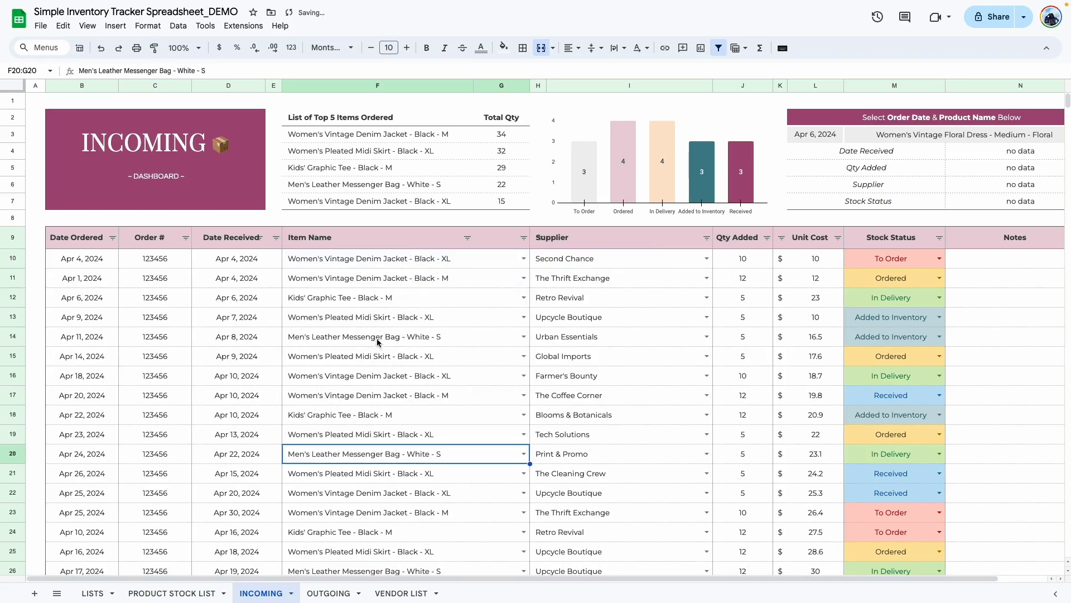
- Review the product details in rows 12 to 22 and the empty row 23 of the stock list against the INCOMING item names
click(172, 593)
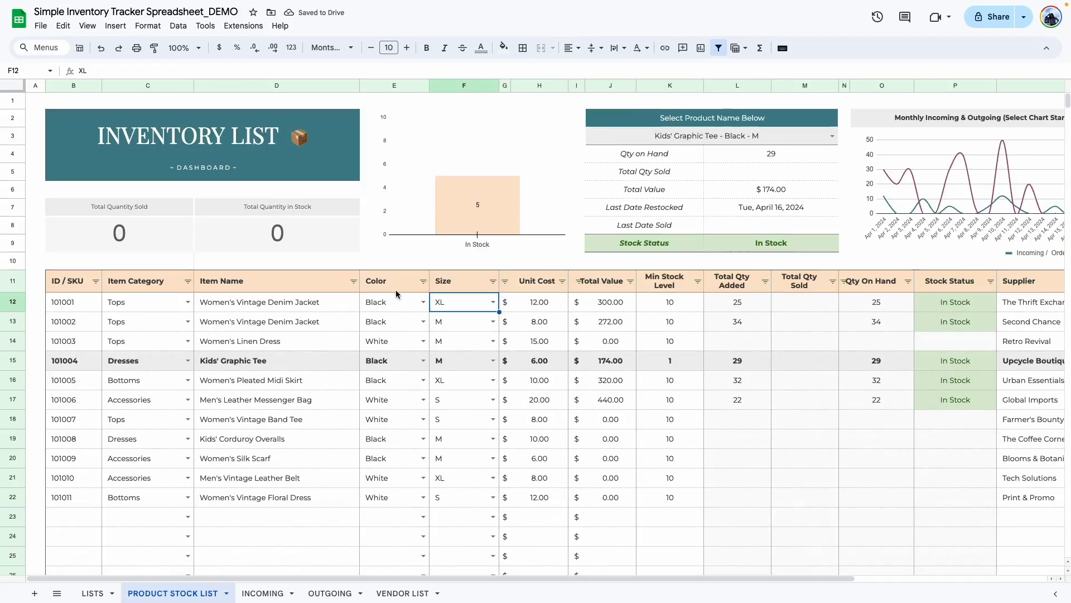
drag(84, 309, 529, 508)
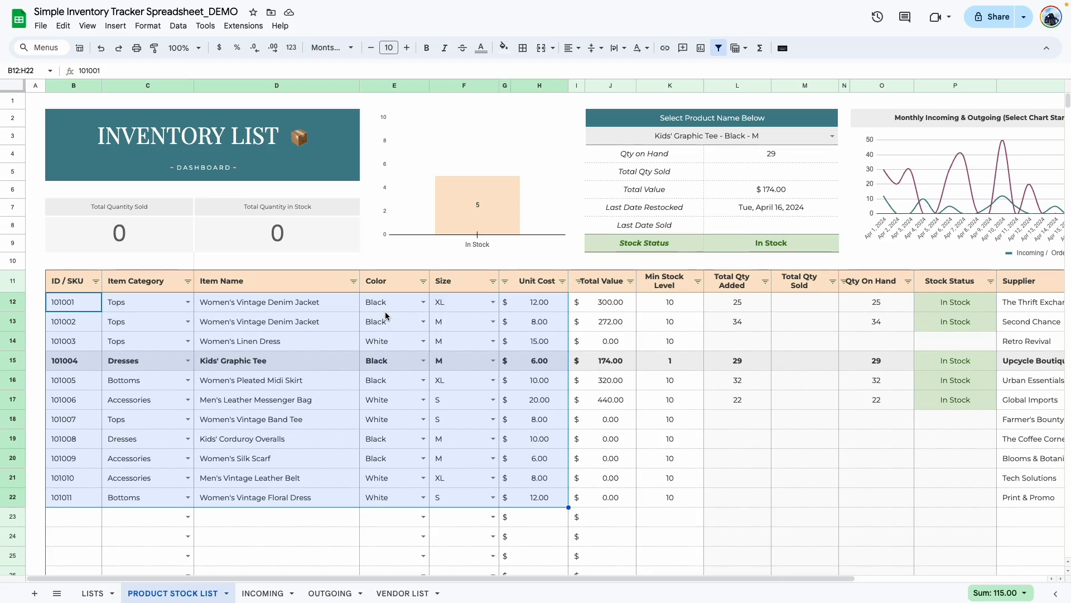
click(292, 540)
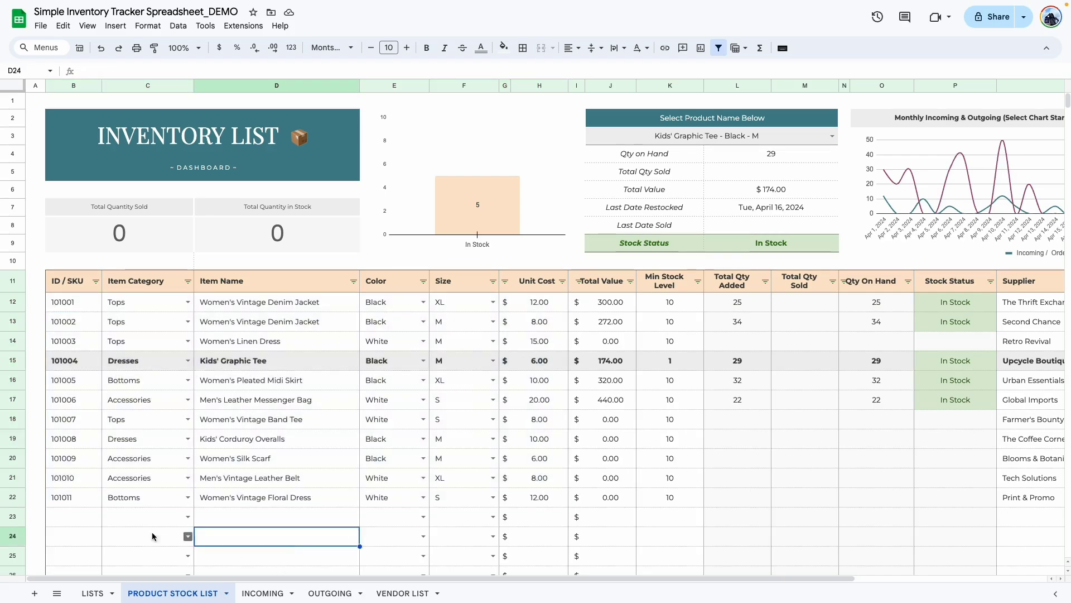
click(73, 514)
drag(73, 514, 468, 516)
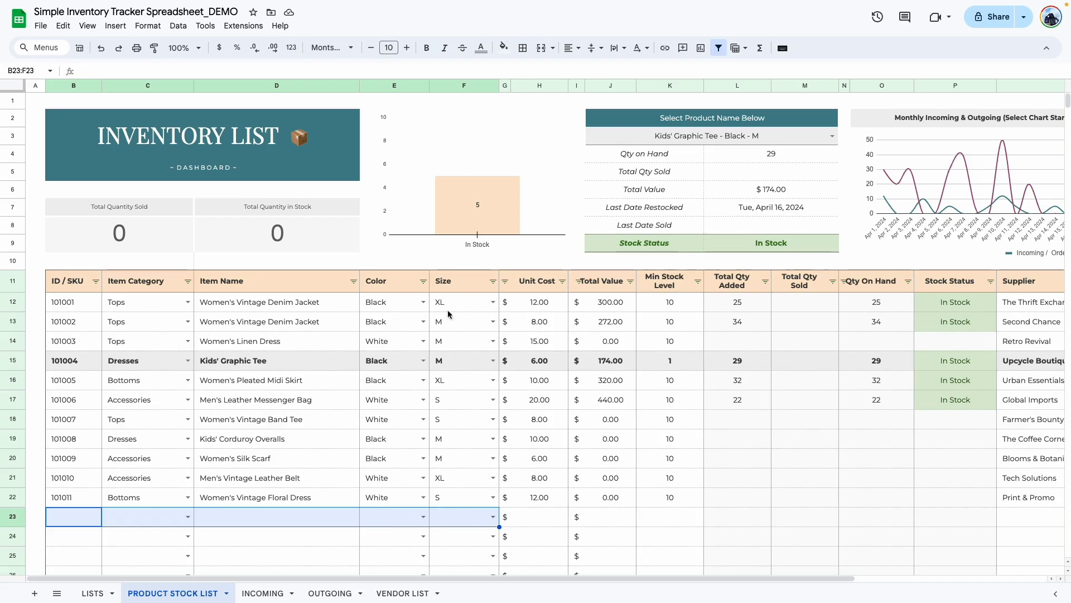
click(260, 595)
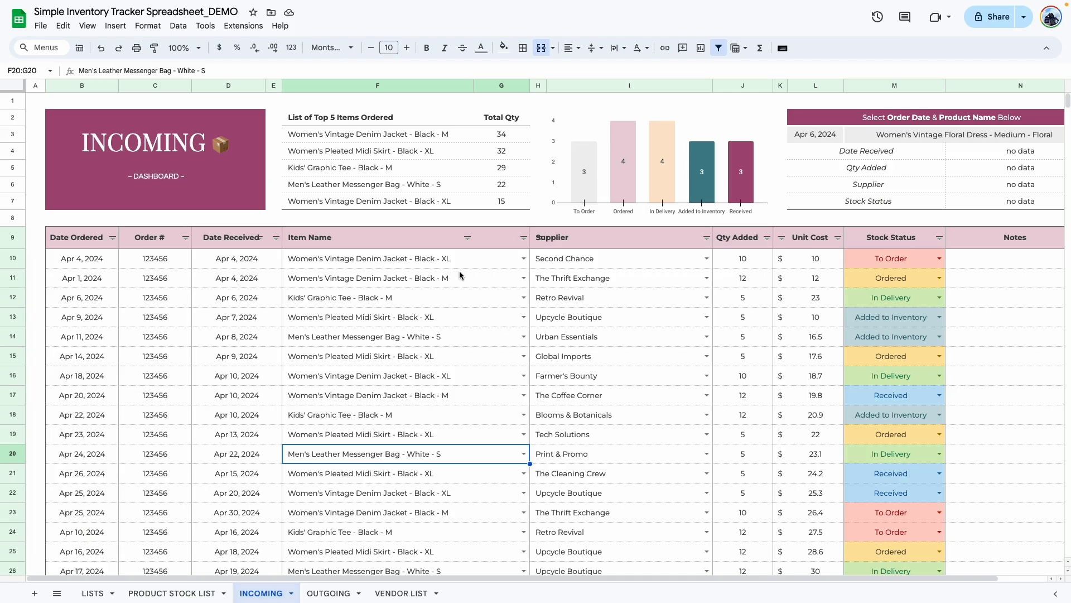
click(462, 316)
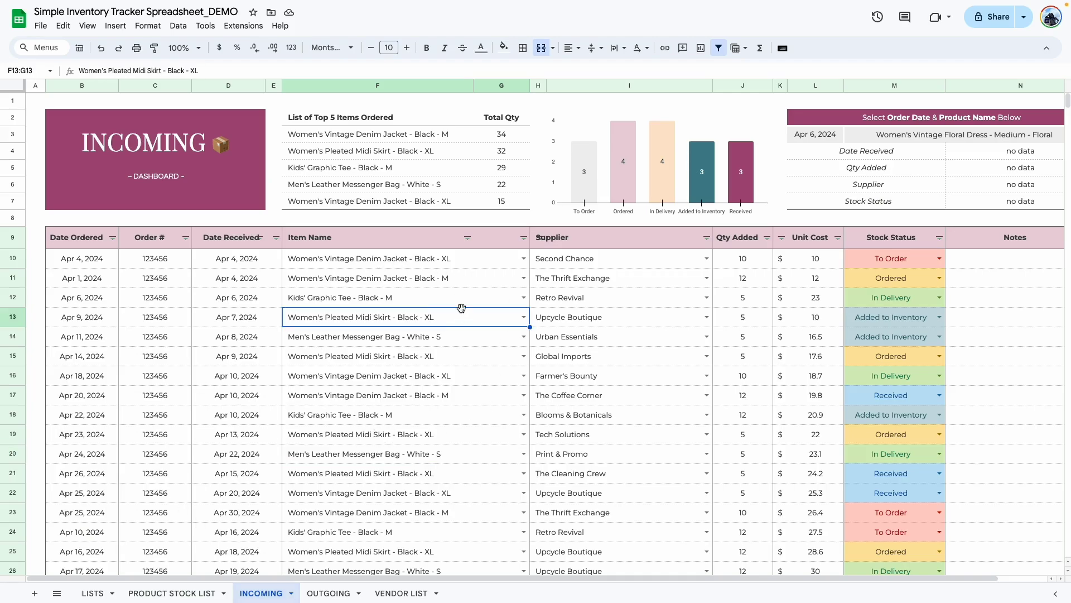
click(158, 592)
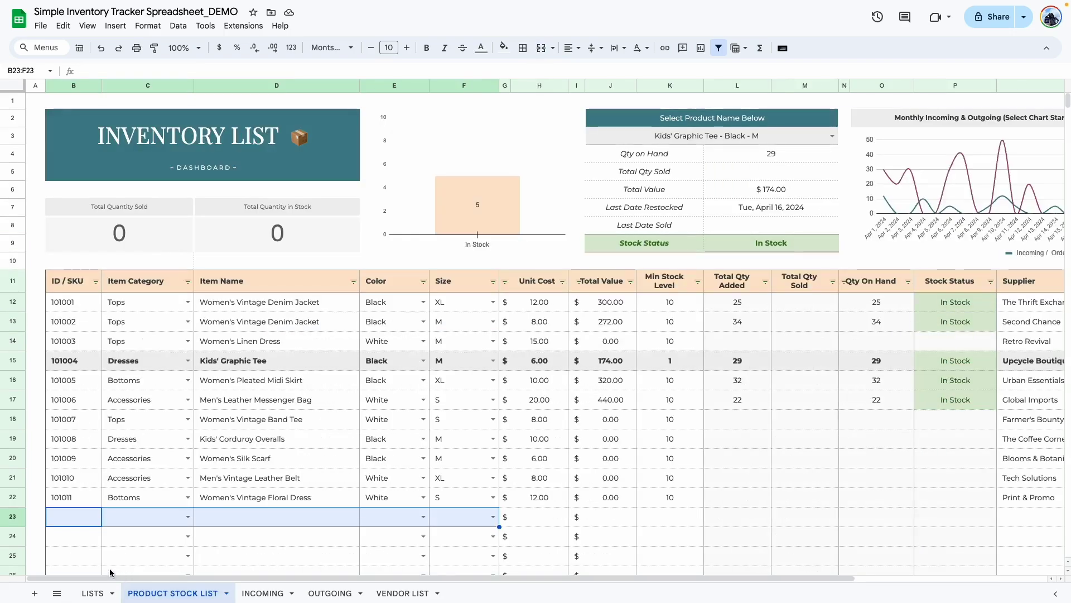
click(81, 536)
click(156, 516)
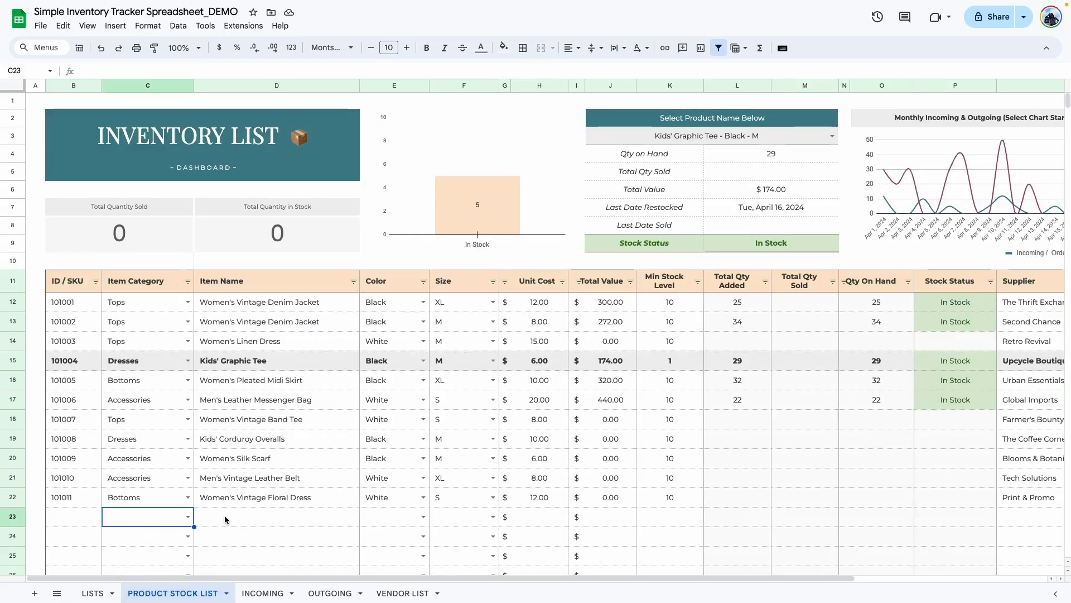
- Set the supplier of the first order on the INCOMING sheet to The Thrift Exchange
click(227, 519)
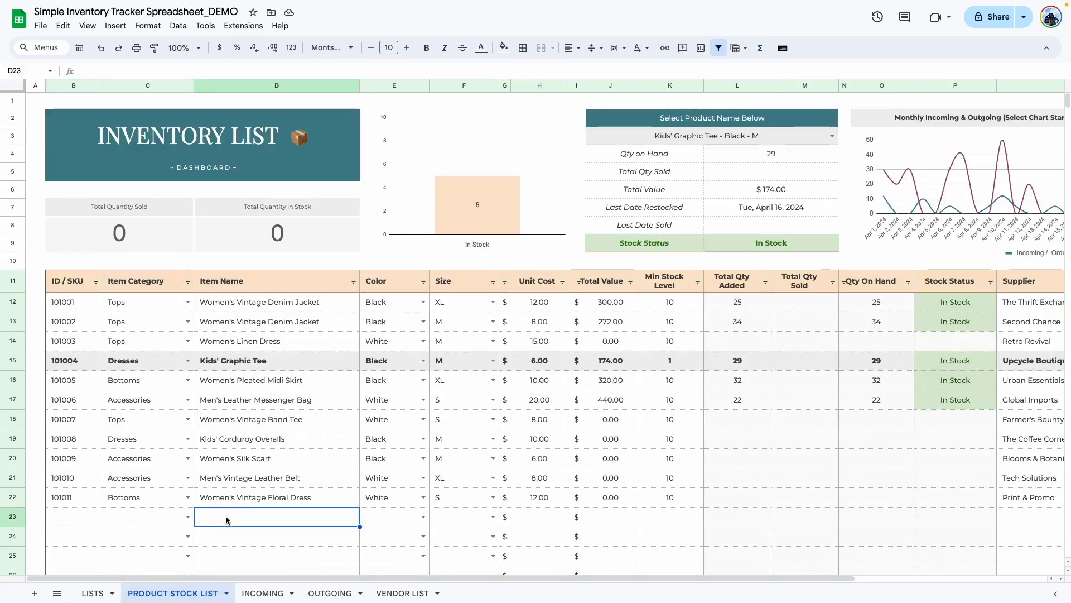
click(256, 592)
scroll(657, 267, down, 1)
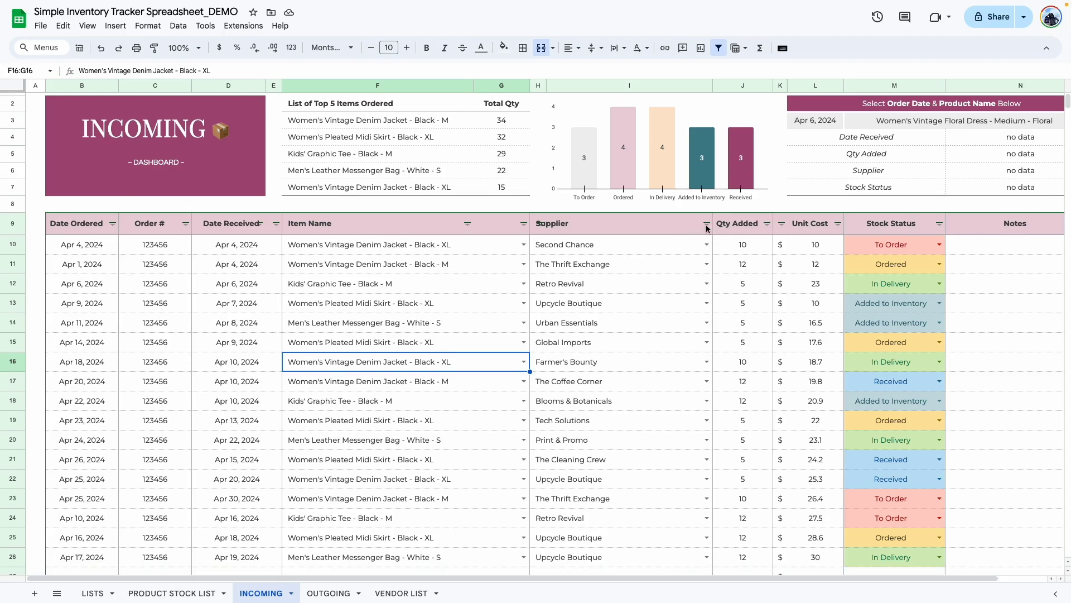
click(608, 245)
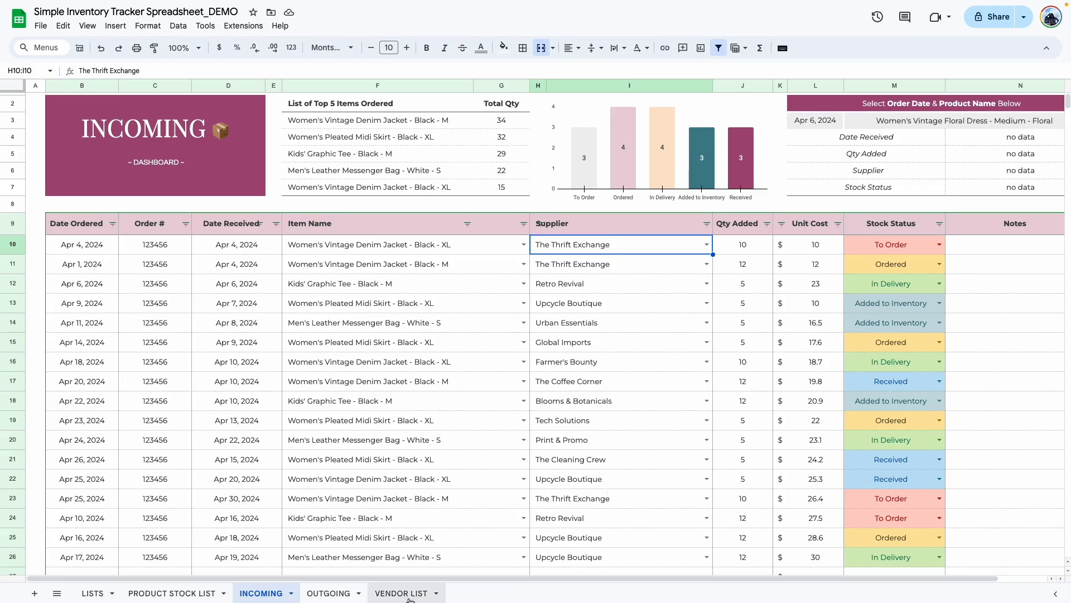
- Review the quantity added, unit cost and item name entries of the first few INCOMING orders
click(762, 249)
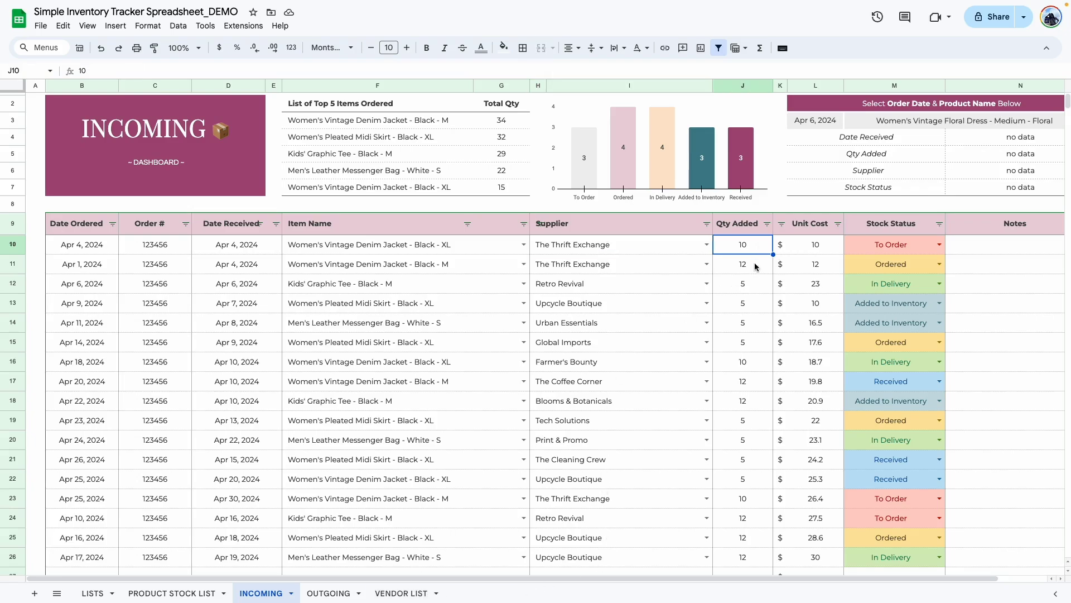
click(754, 270)
click(820, 244)
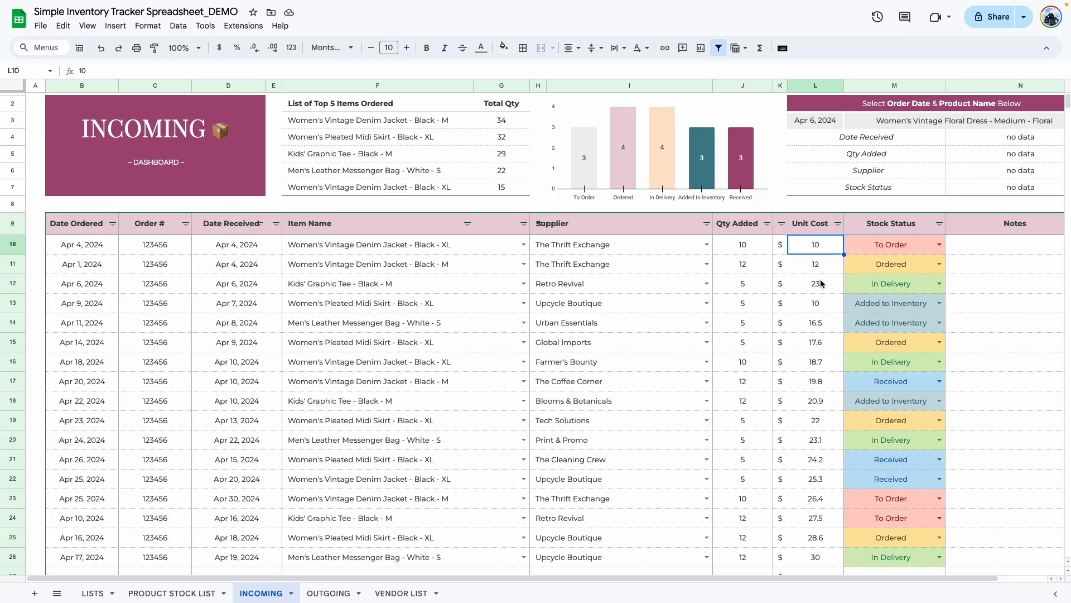
click(826, 270)
click(821, 287)
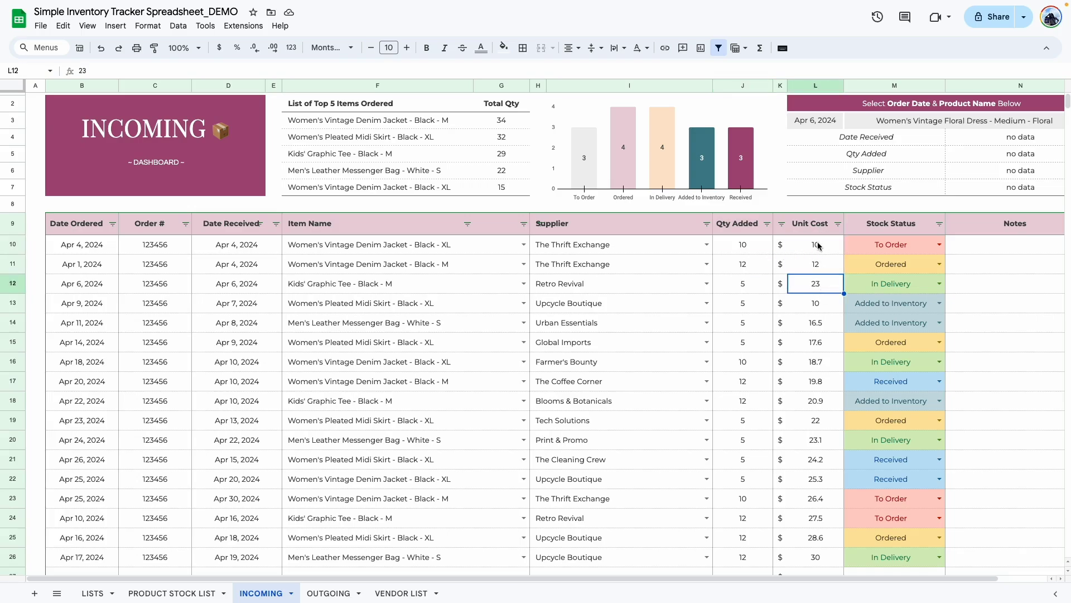
click(347, 300)
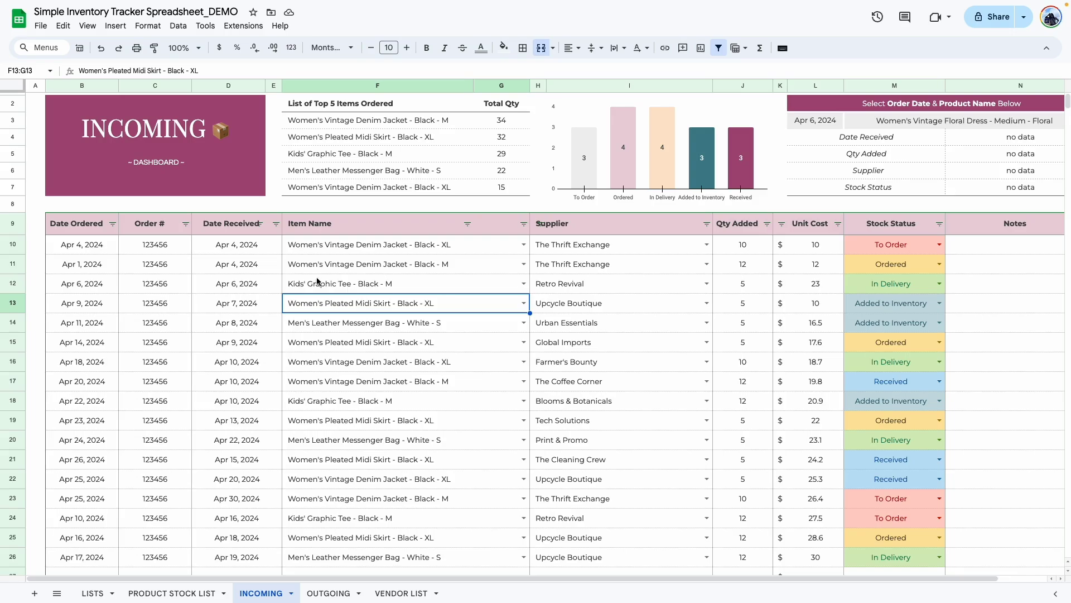
- Set the first order's ordered date to Apr 4, 2024 and its received date to Apr 11, 2024
double_click(98, 248)
click(103, 296)
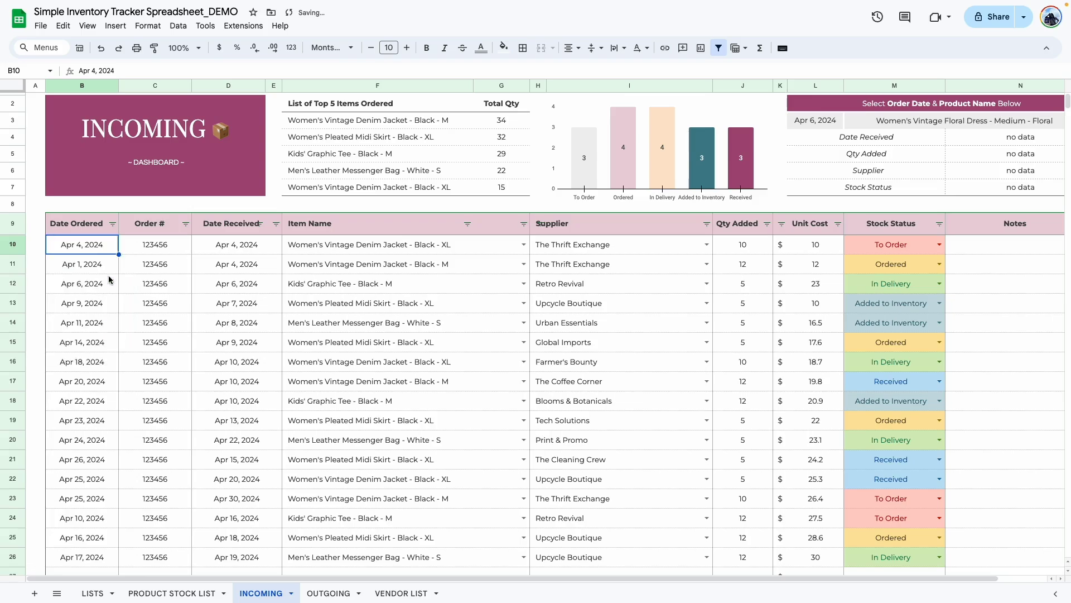
double_click(237, 245)
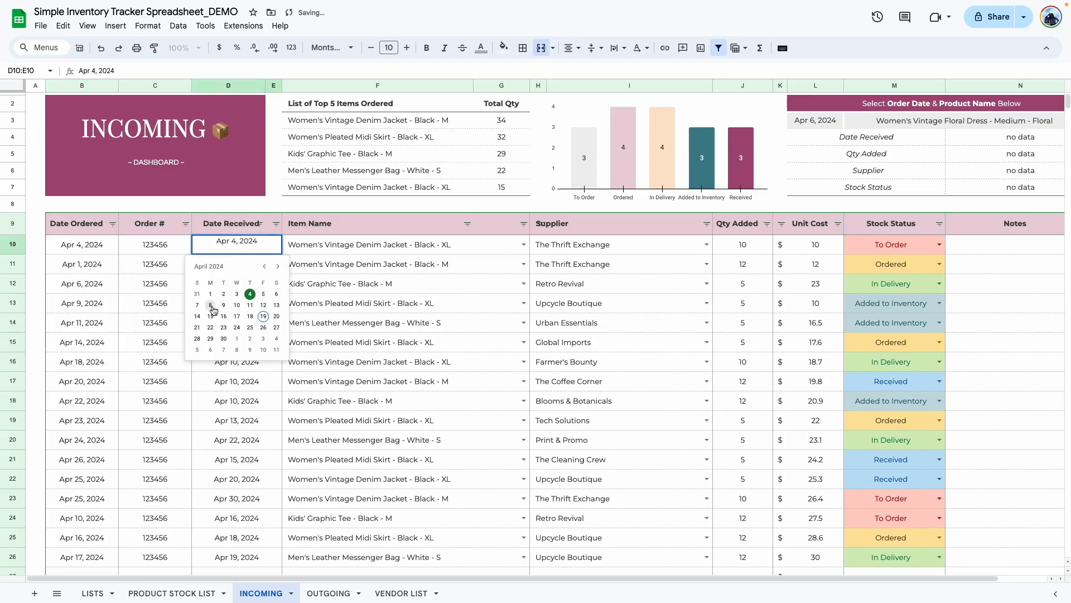
click(250, 305)
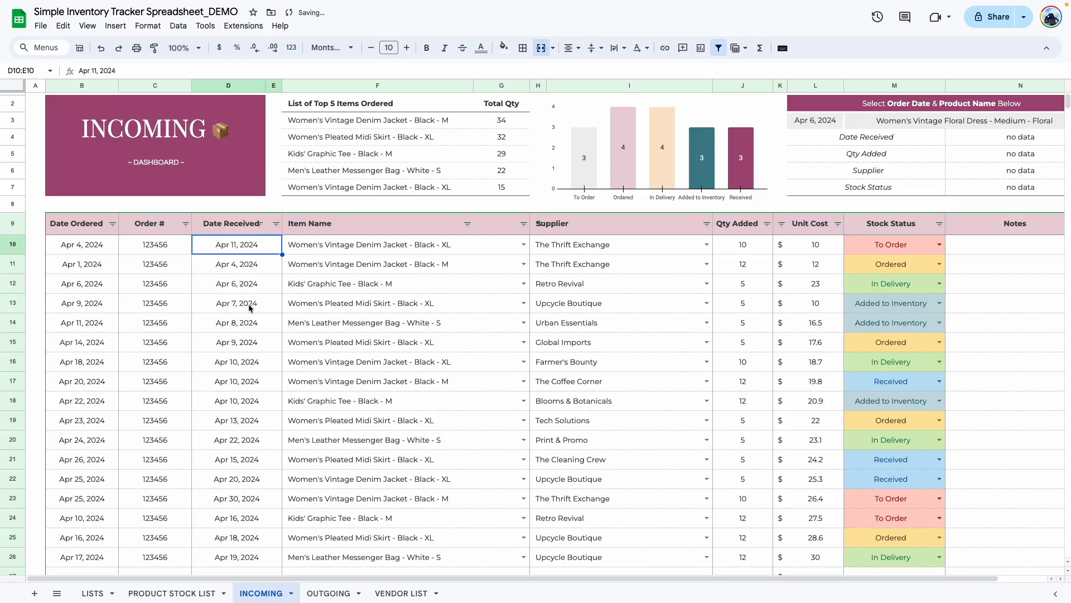
key(Tab)
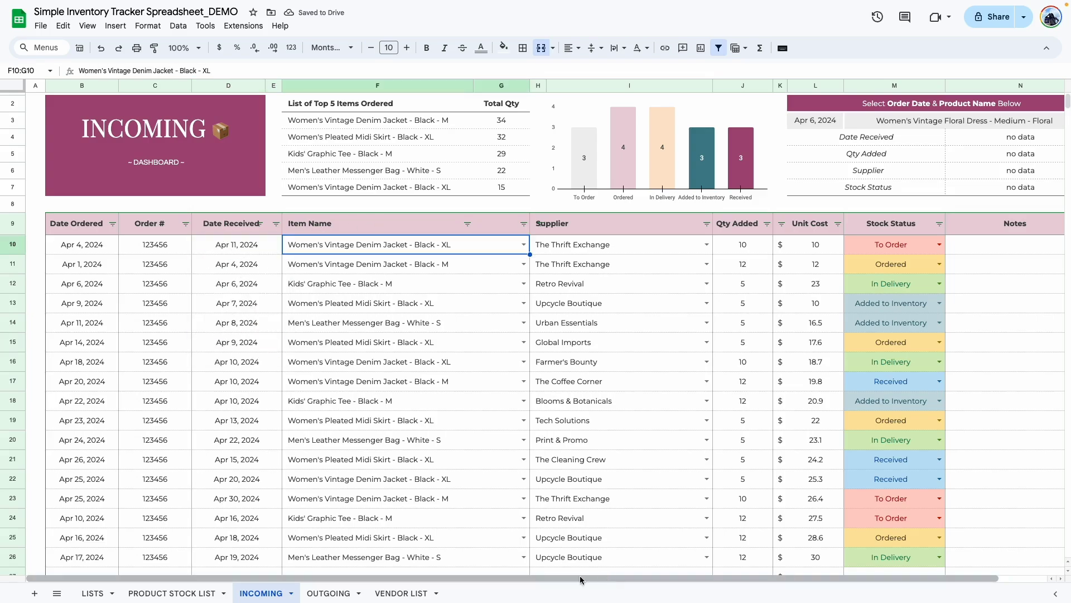
- Check the first order's supplier, quantity added and unit cost entries
drag(557, 581, 663, 567)
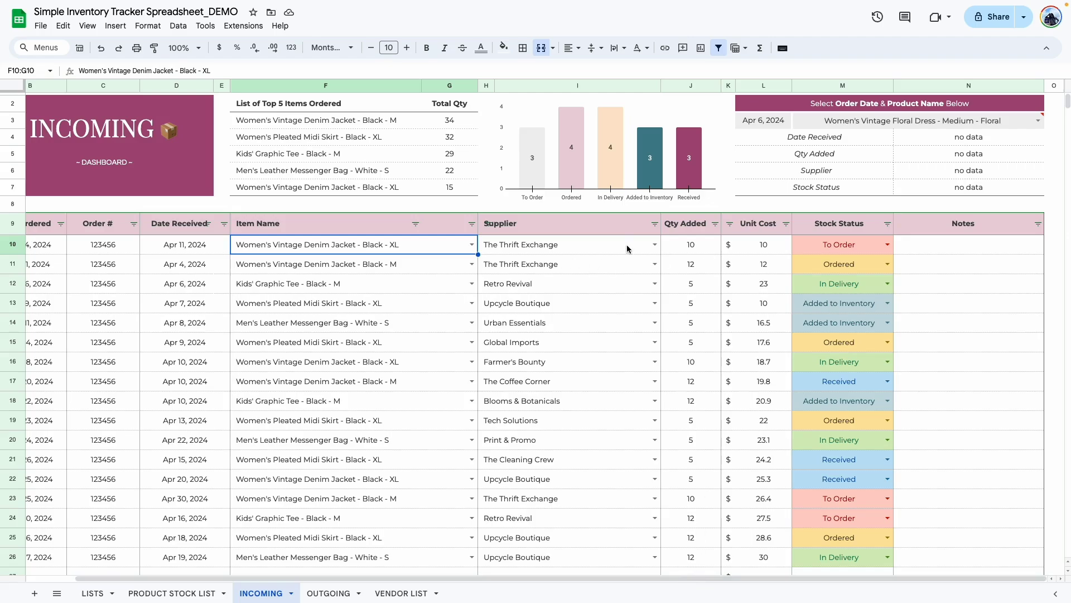
click(605, 247)
click(690, 251)
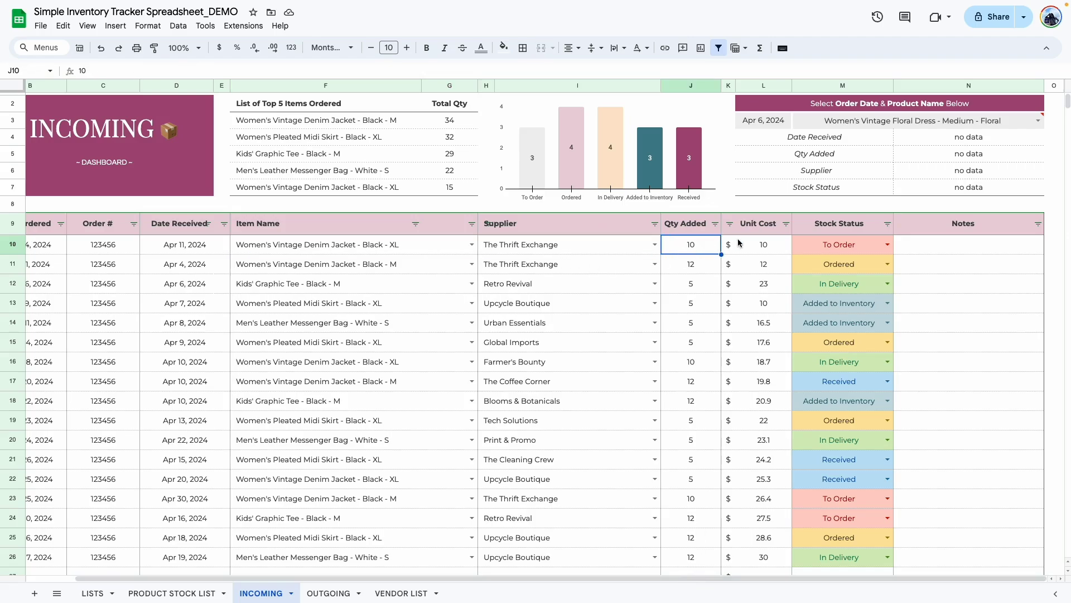
click(744, 249)
key(ctrl+z)
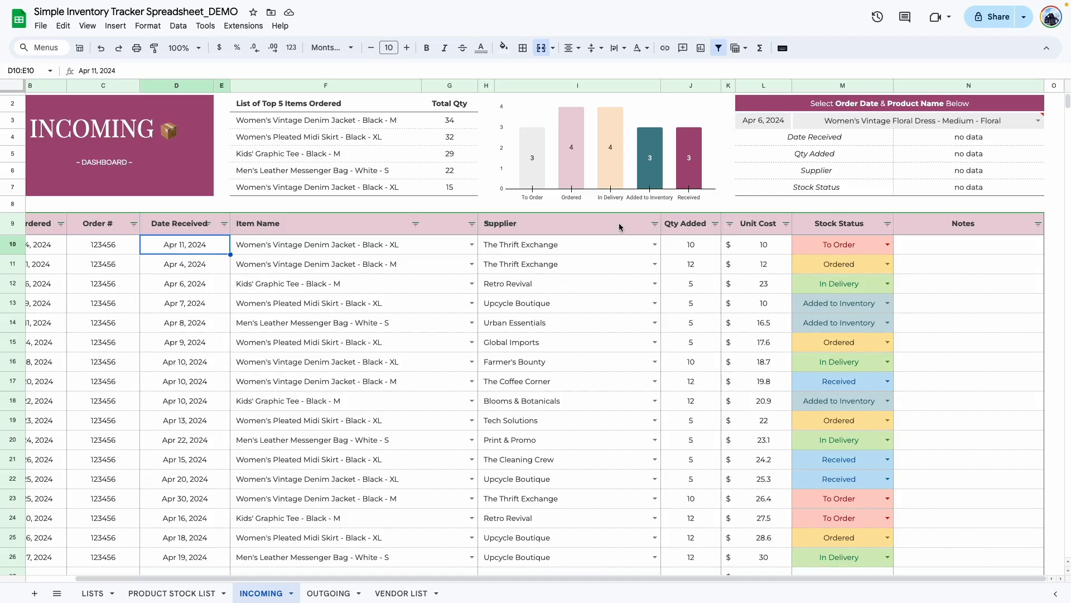
- Set the first order's stock status to Received, and mark the second order Added to Inventory with received date Apr 18, 2024
click(888, 245)
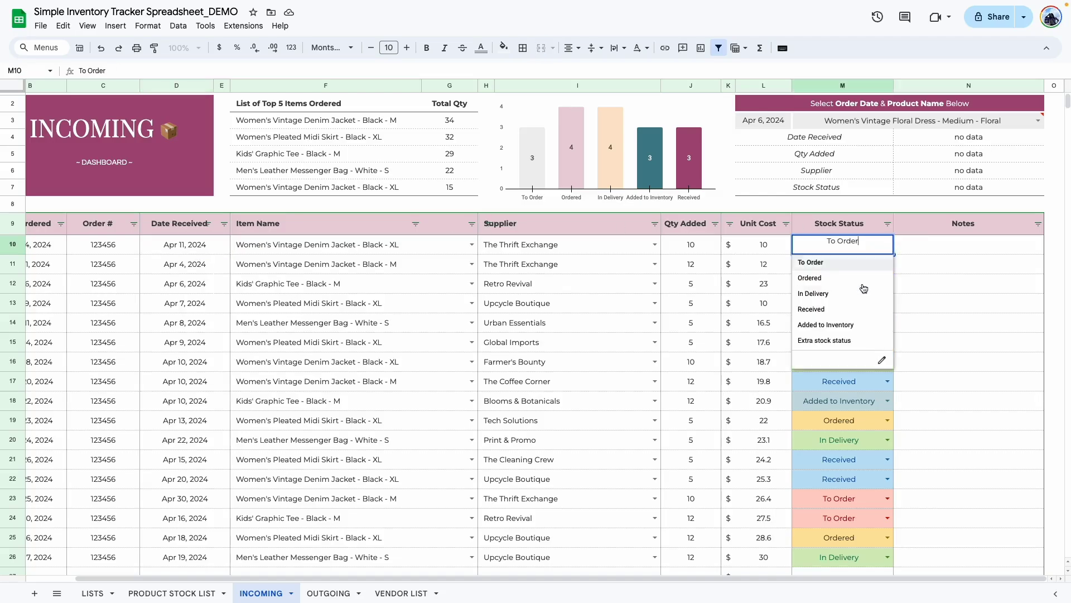
click(826, 327)
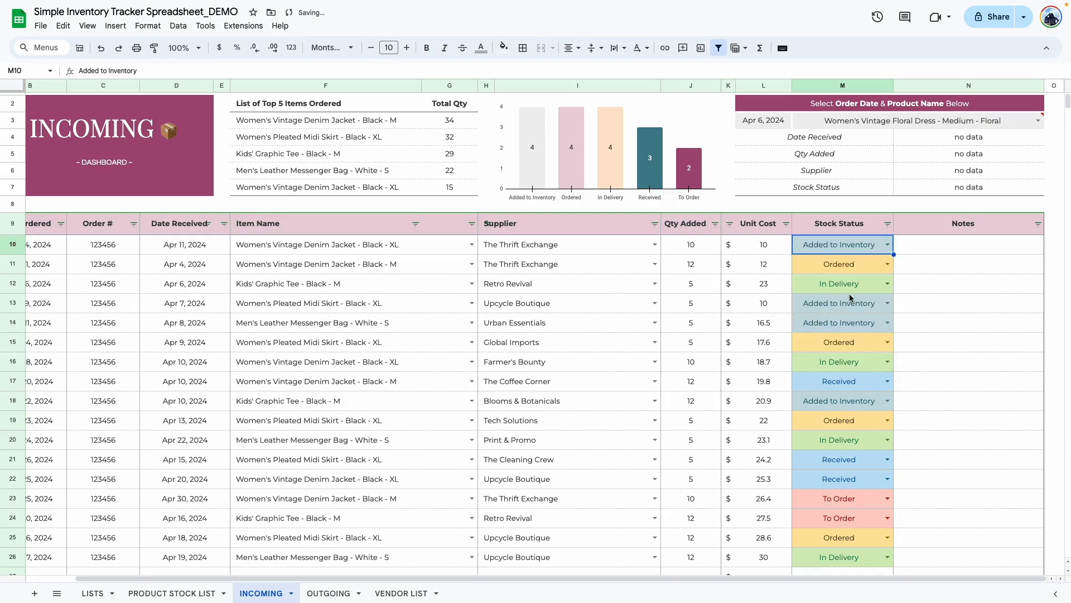
click(888, 245)
click(840, 317)
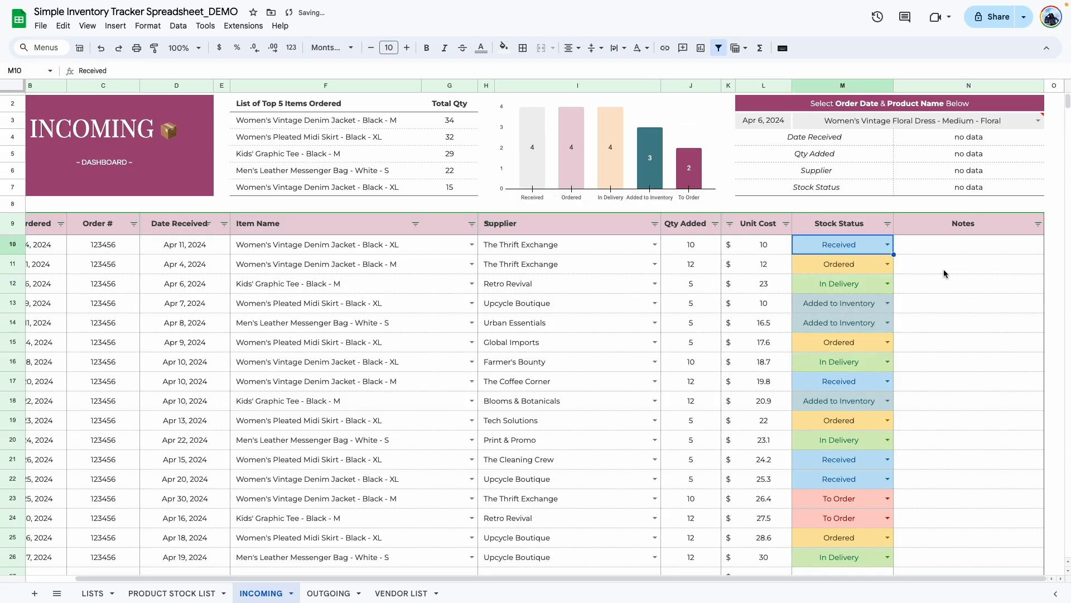
click(944, 273)
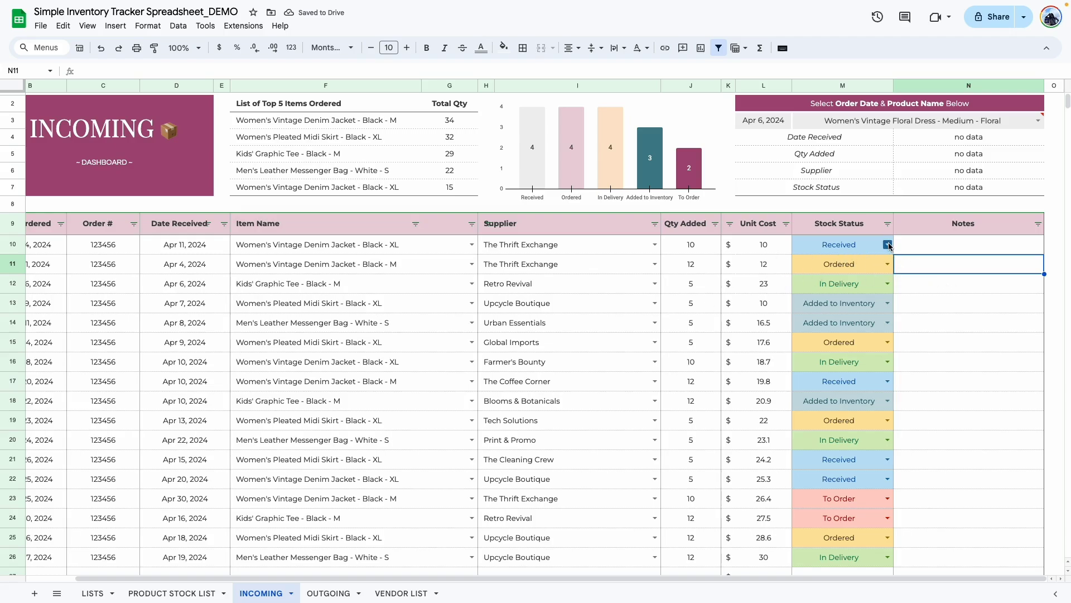
click(956, 252)
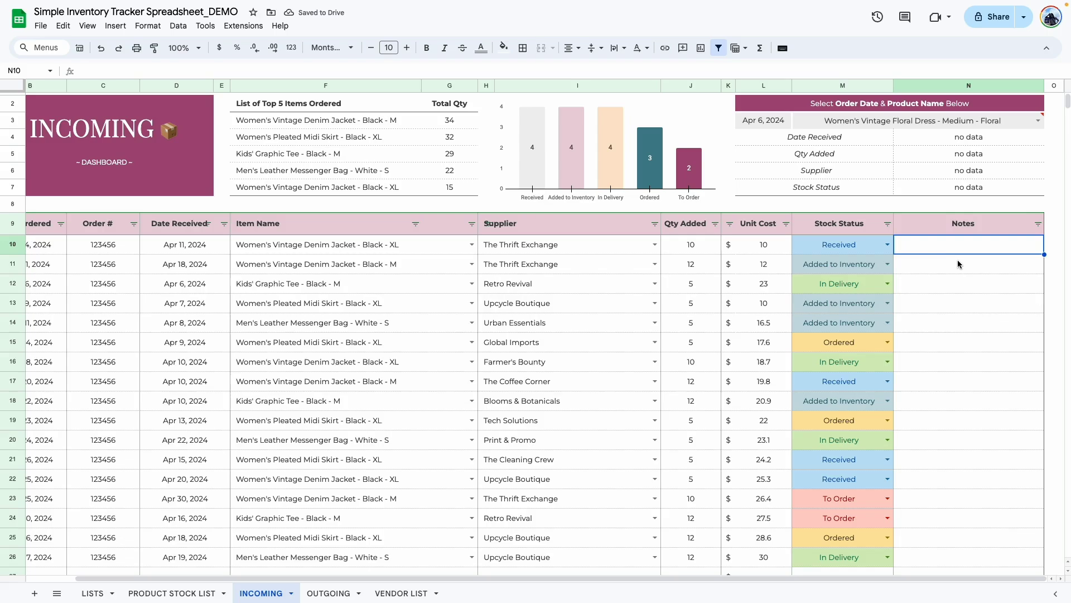
- Compare the top item's total quantity with its orders in rows 11, 17 and 23, and examine the stock status chart
scroll(577, 387, up, 1)
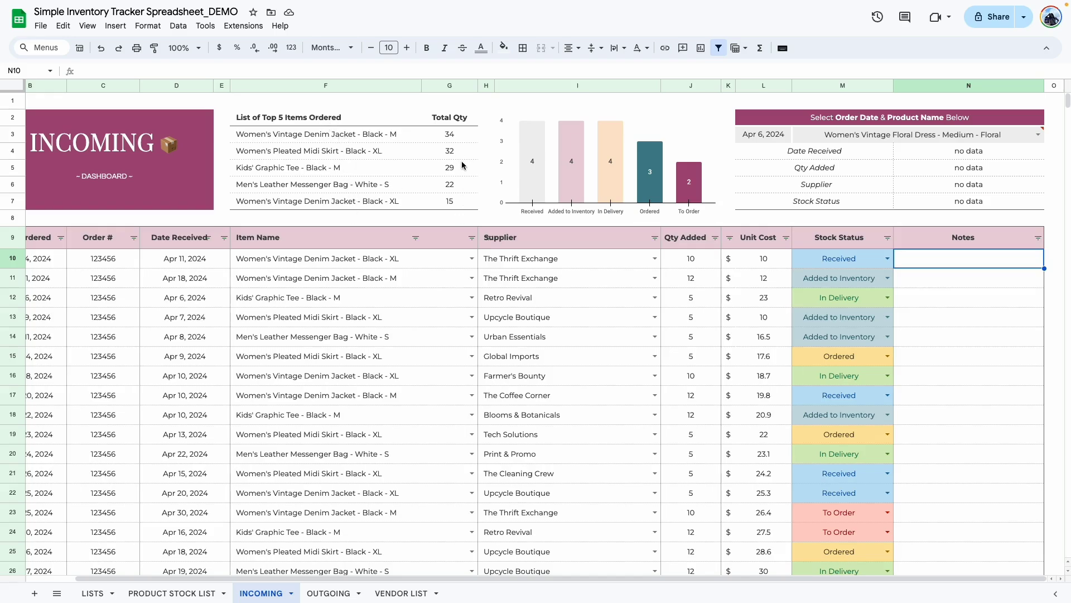
click(345, 139)
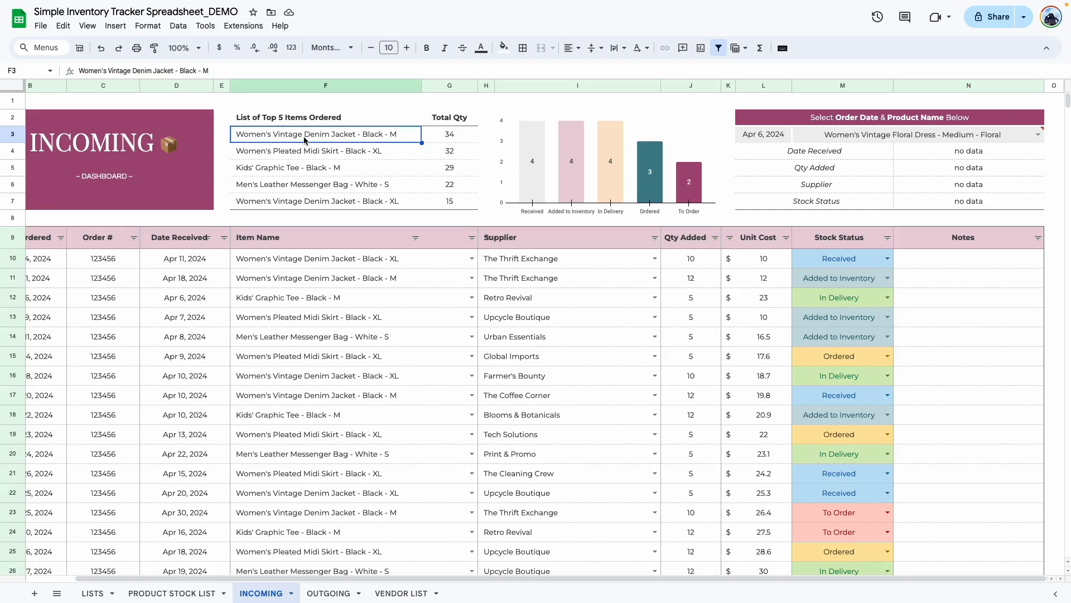
click(462, 138)
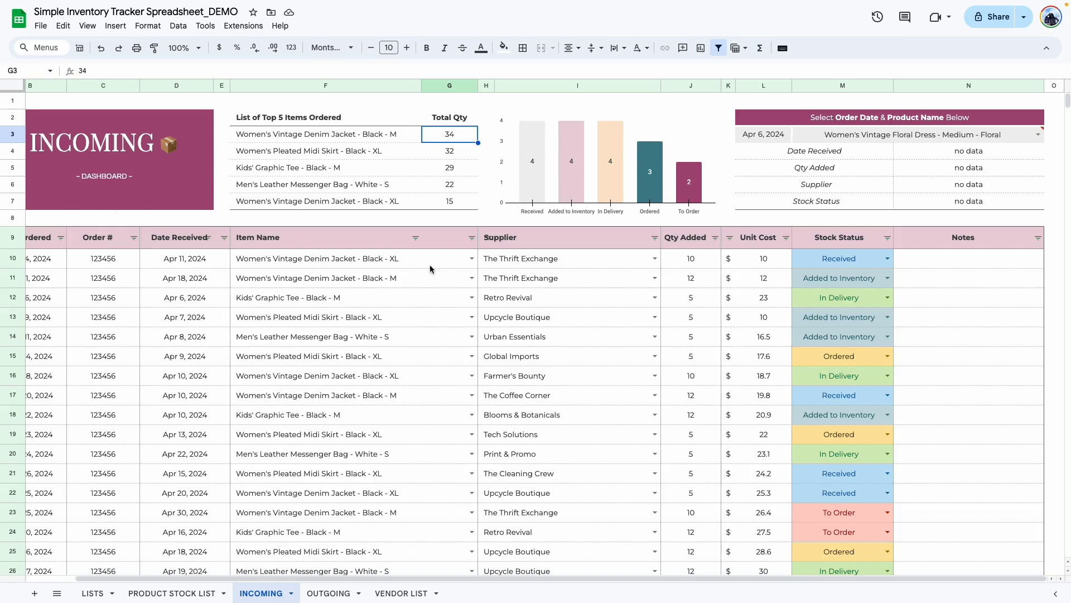
click(687, 278)
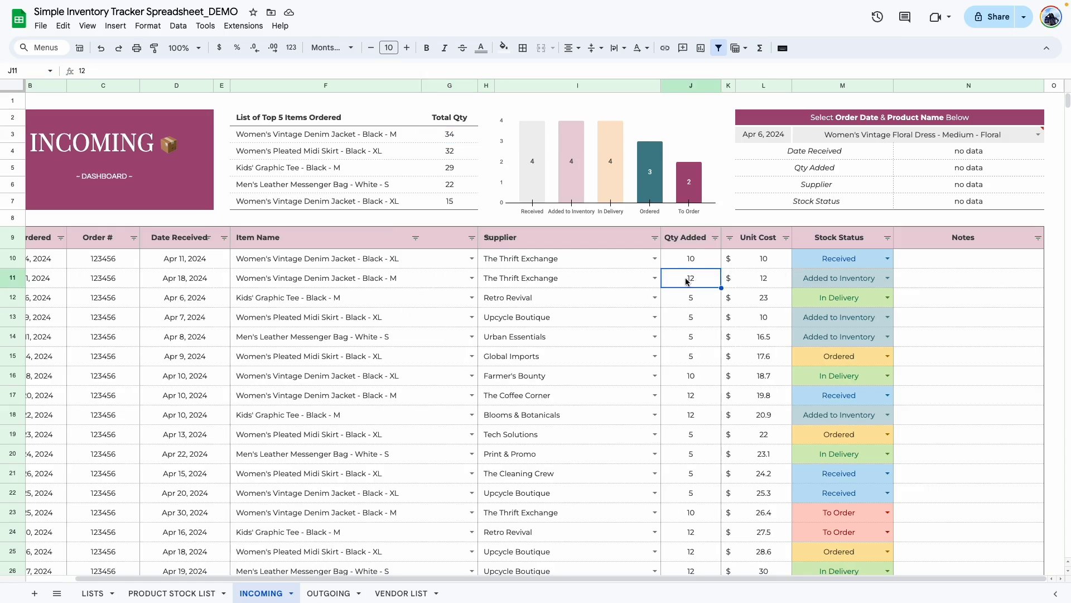
click(701, 400)
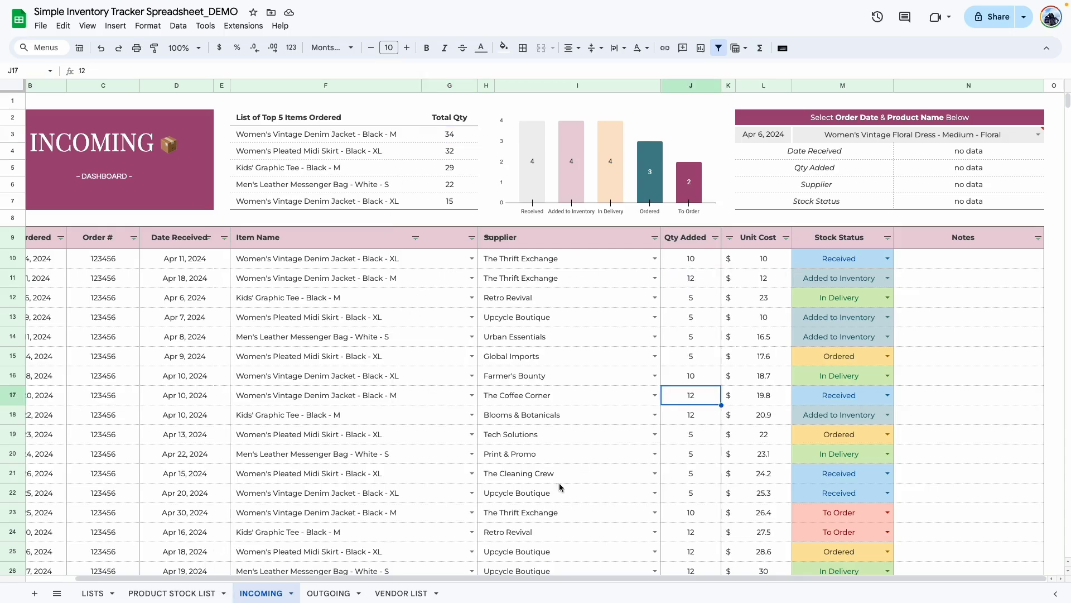
click(698, 512)
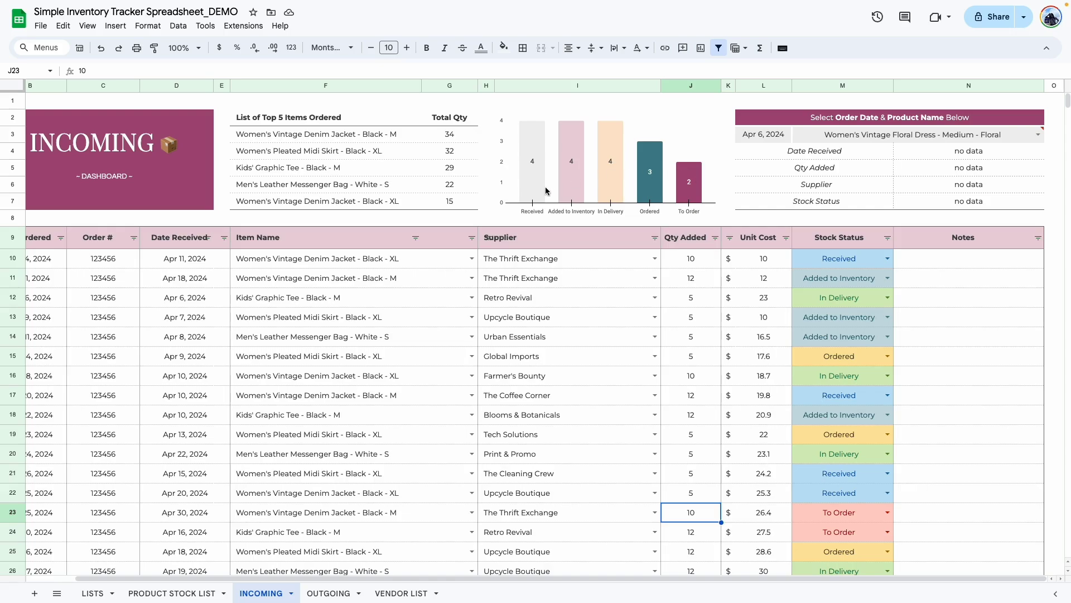
click(575, 187)
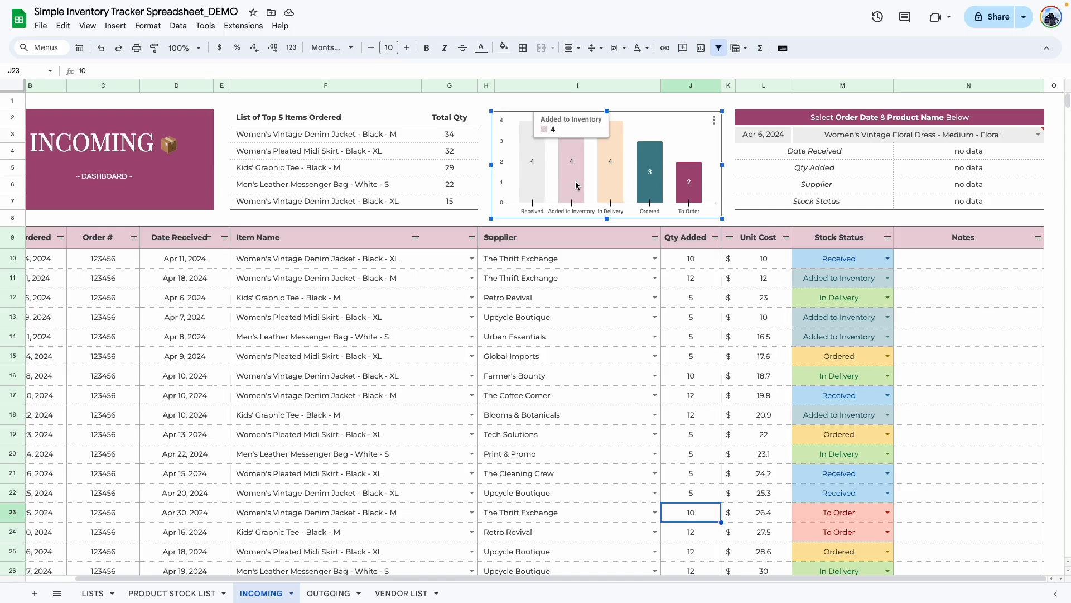
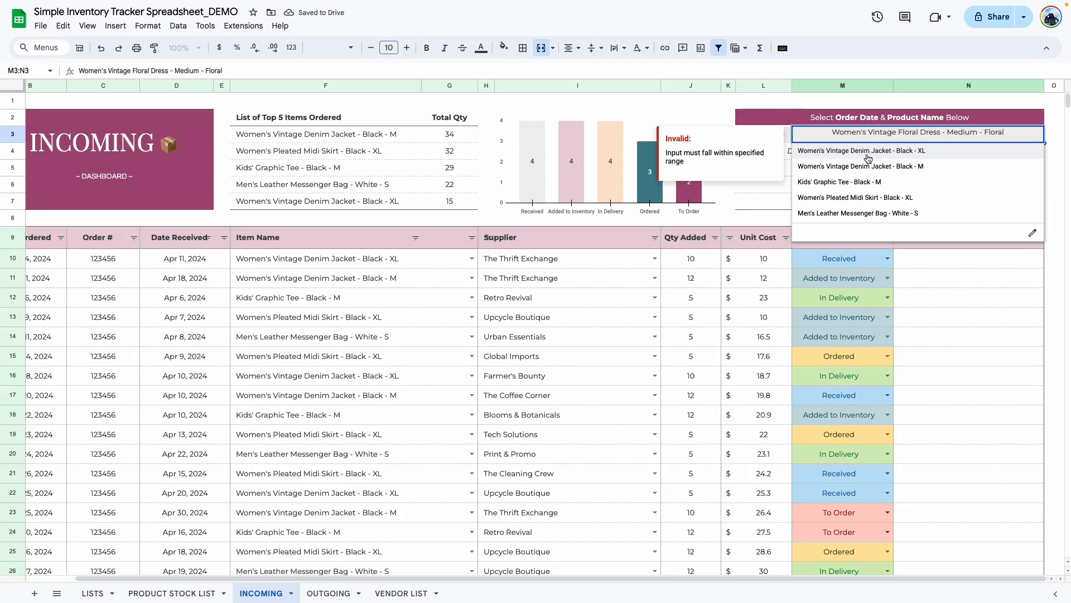
- Set the dashboard order lookup to order date Apr 4, 2024 and product Women's Vintage Denim Jacket - Black - XL
click(870, 156)
click(998, 334)
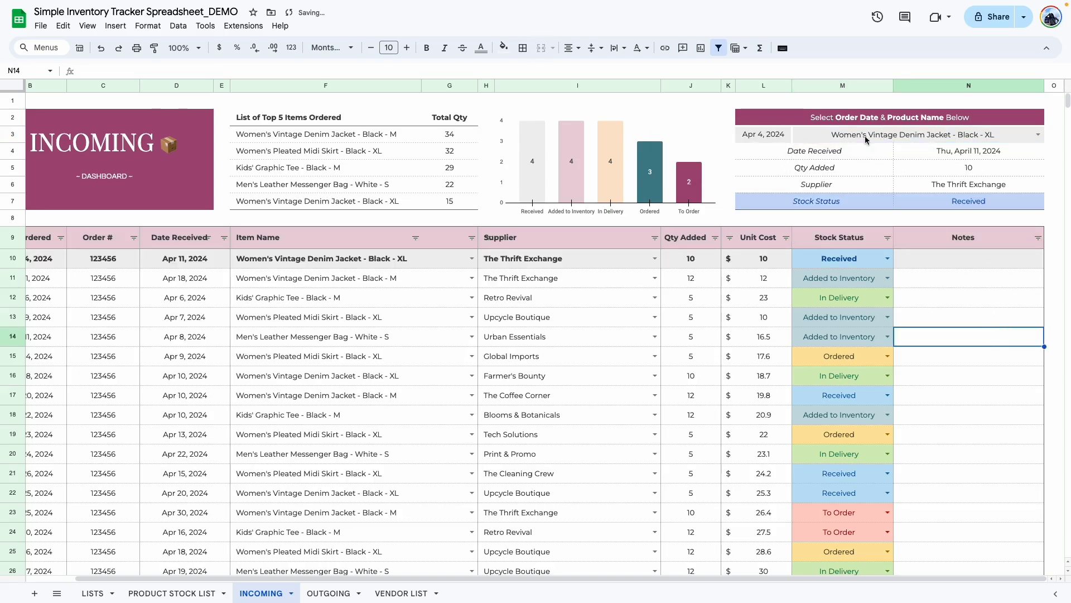
- Compare the lookup's date received, quantity added, supplier and stock status with the matching order in row 10
click(838, 155)
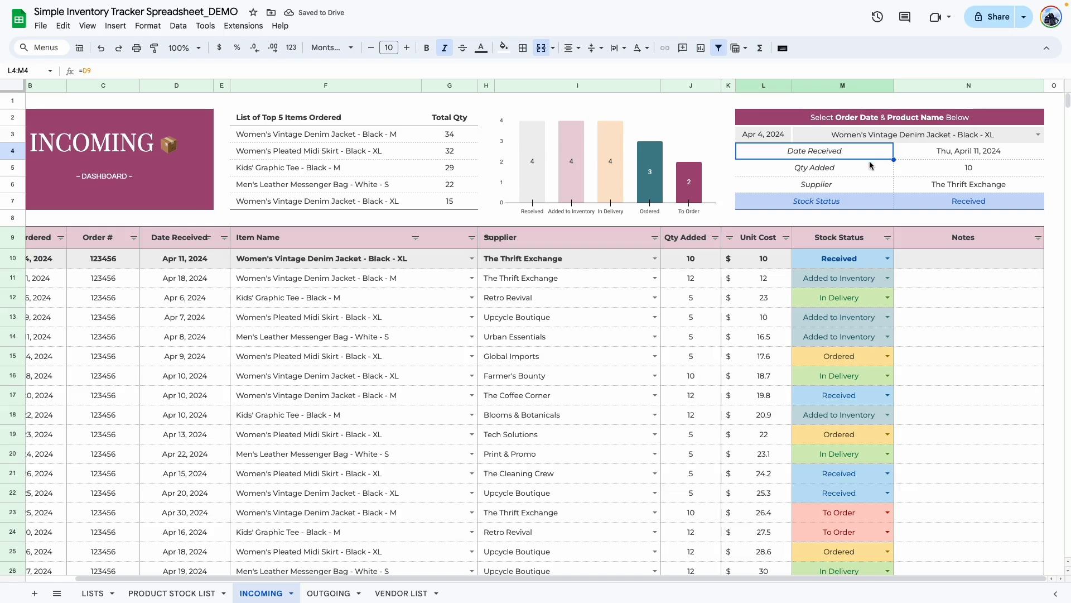
click(994, 156)
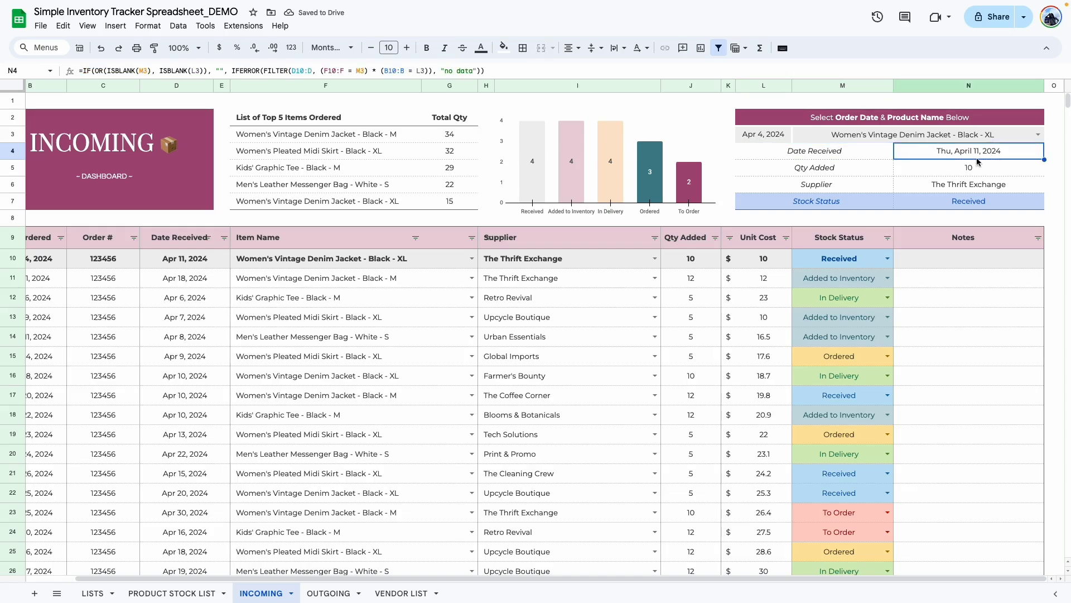
click(208, 264)
click(853, 167)
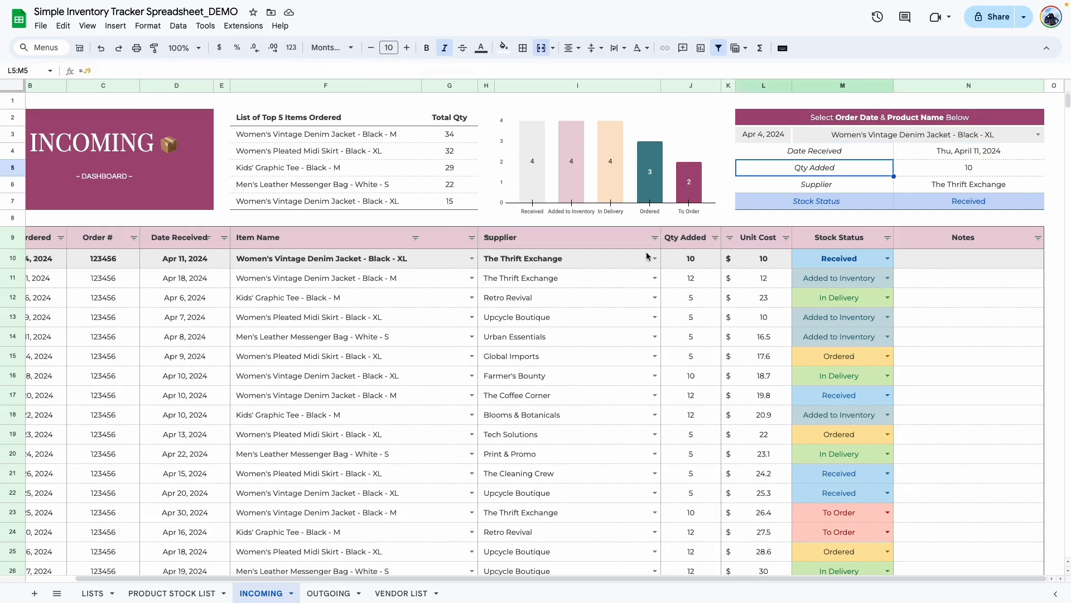
click(692, 260)
click(971, 188)
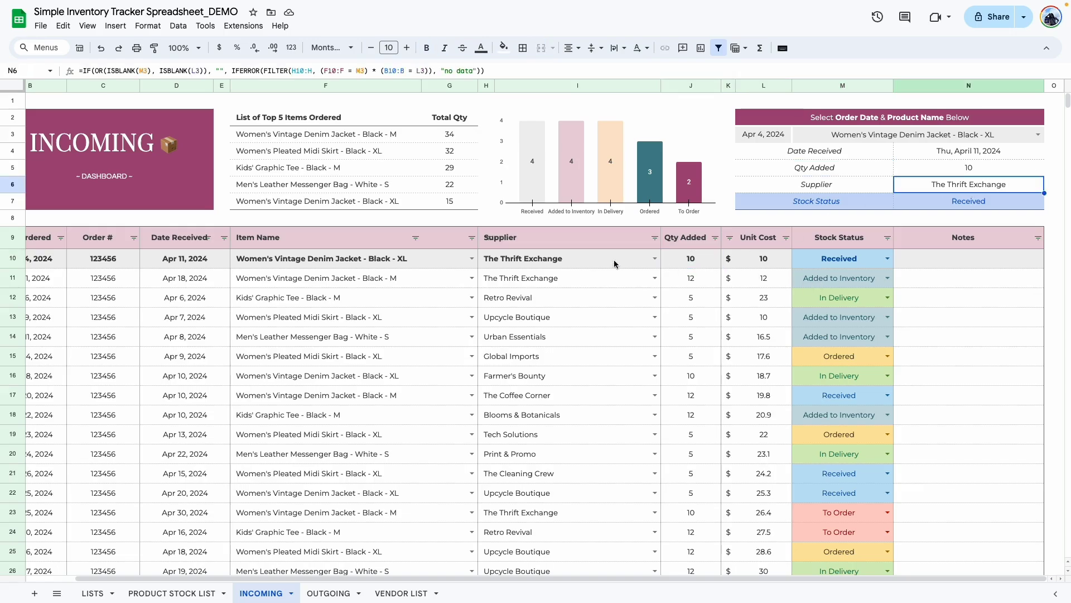
click(581, 265)
click(816, 201)
click(968, 201)
drag(794, 578, 746, 578)
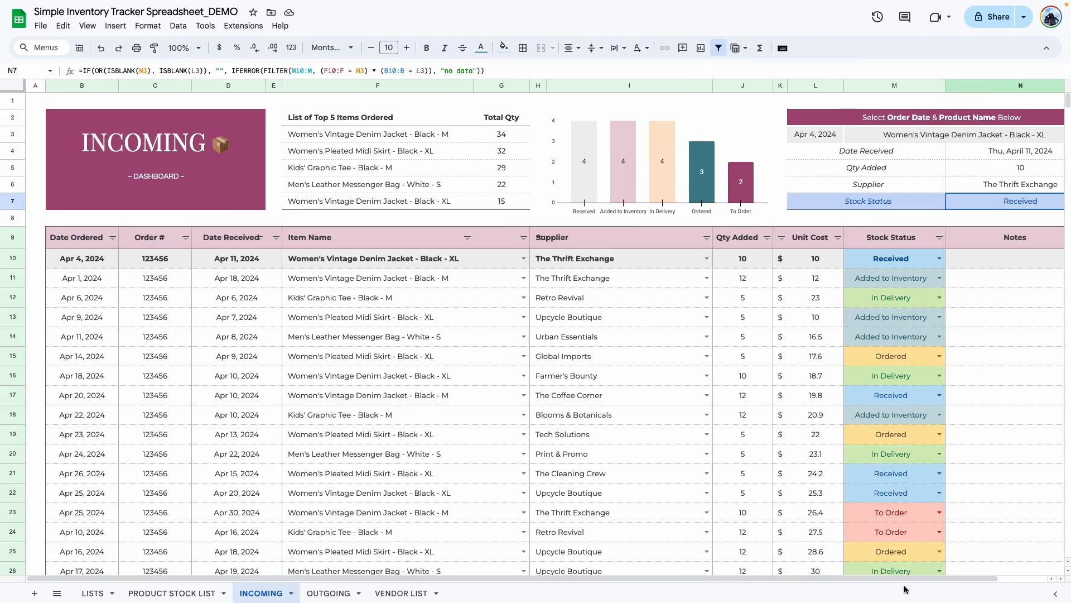
scroll(906, 588, right, 2)
scroll(431, 304, left, 2)
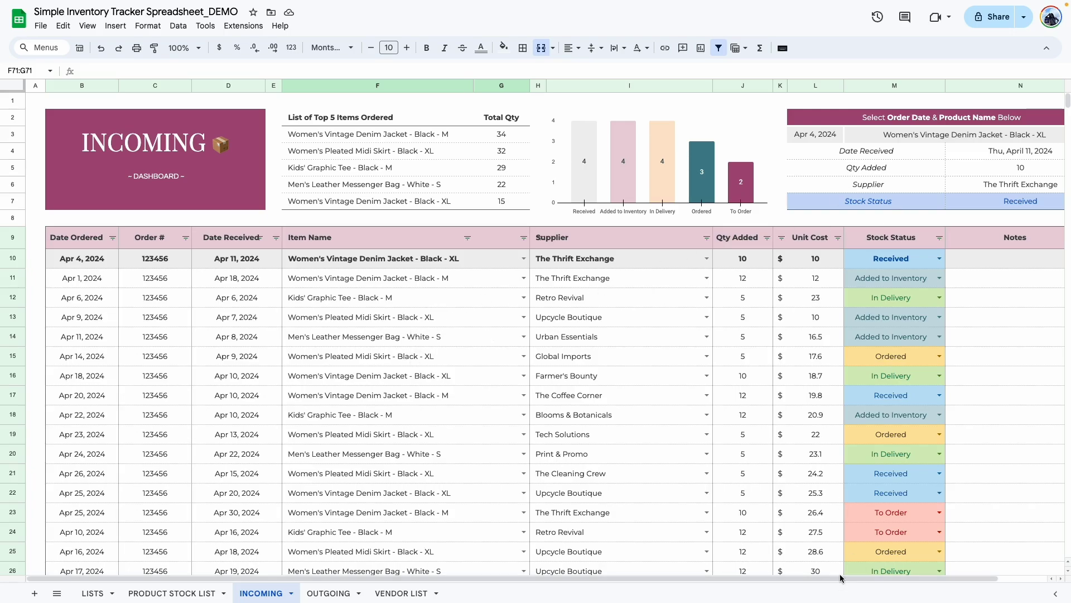
drag(839, 578, 965, 583)
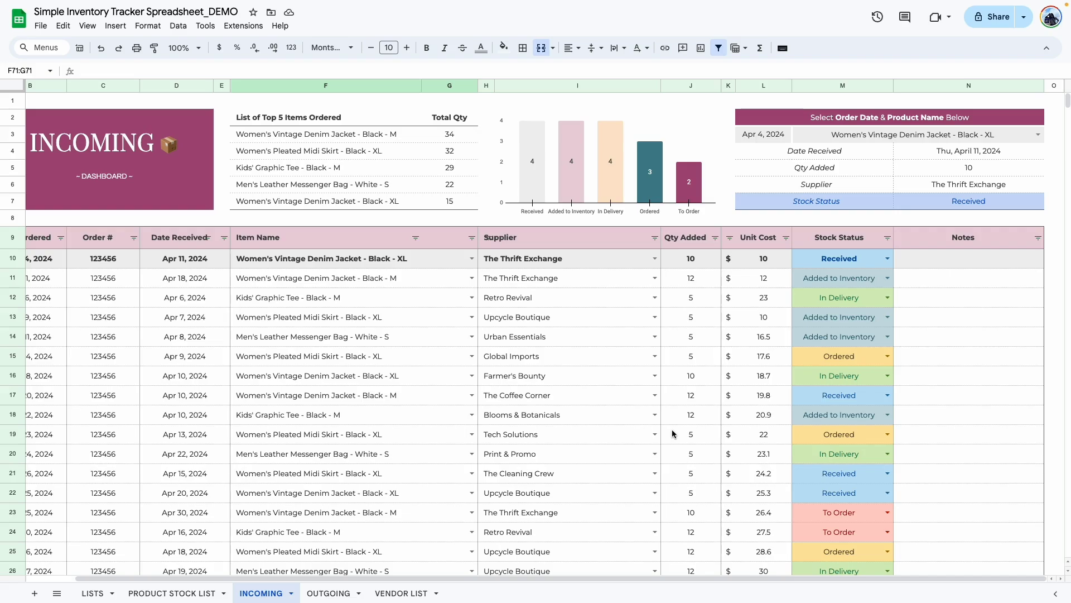
- Set the dashboard lookup's order date to Apr 1, 2024 for Women's Vintage Denim Jacket - Black - XL
click(763, 136)
key(Right)
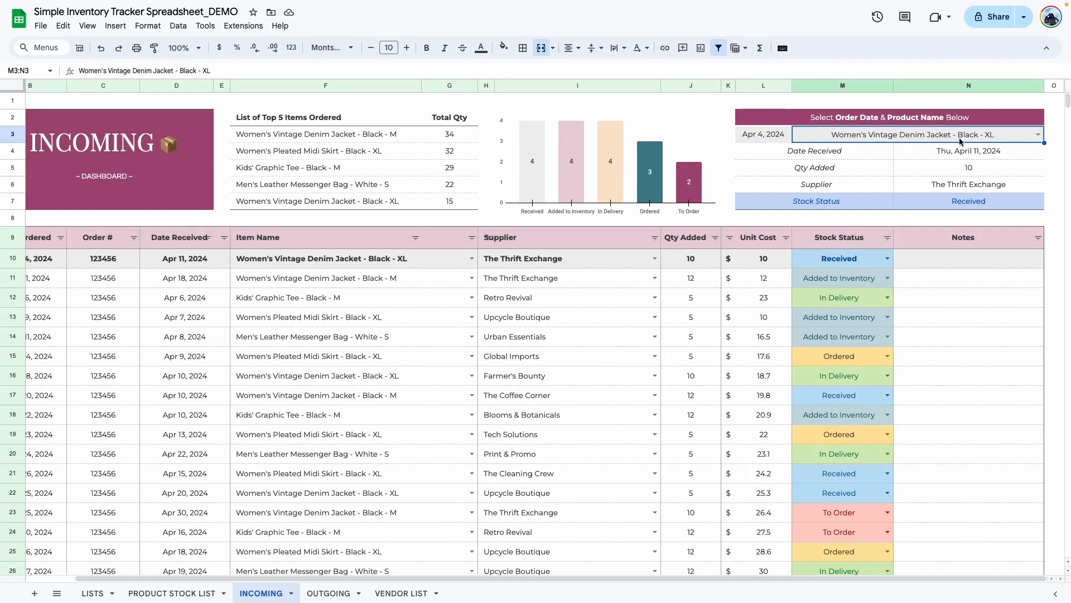
click(989, 317)
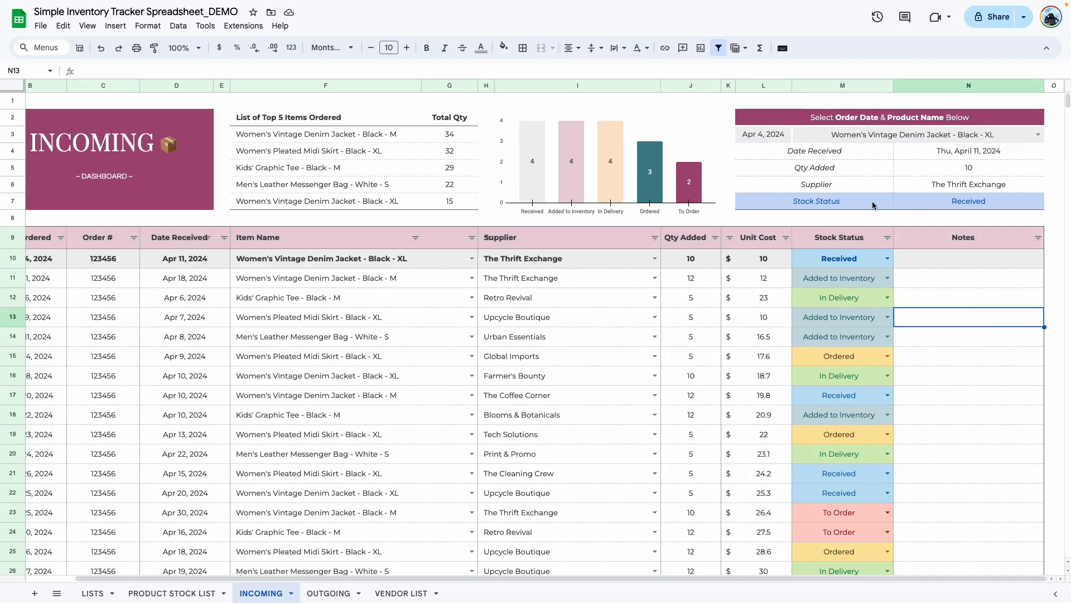
click(772, 135)
drag(893, 581, 791, 569)
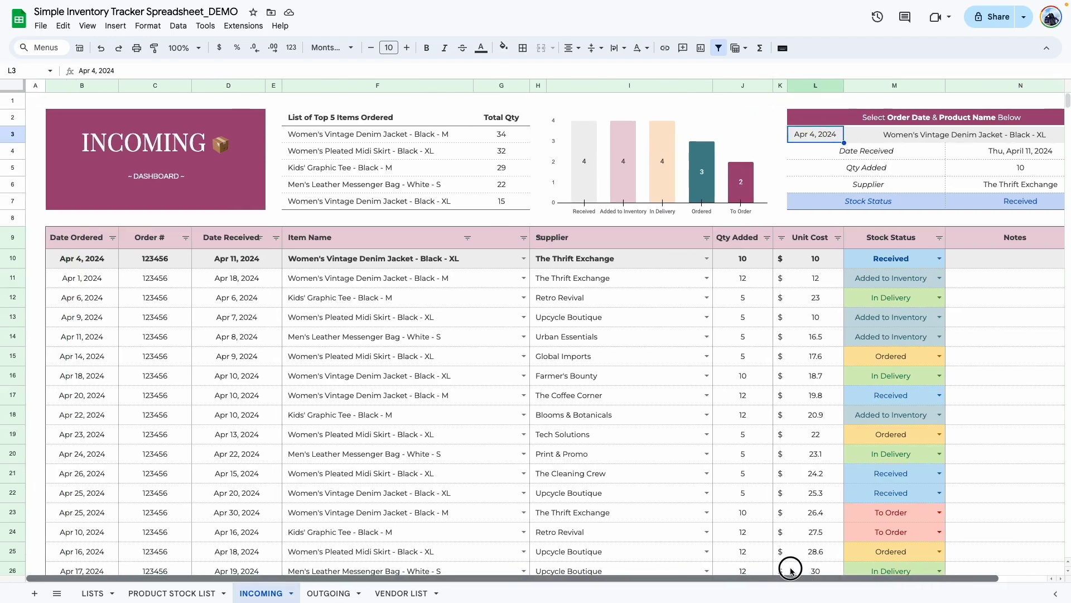
double_click(830, 139)
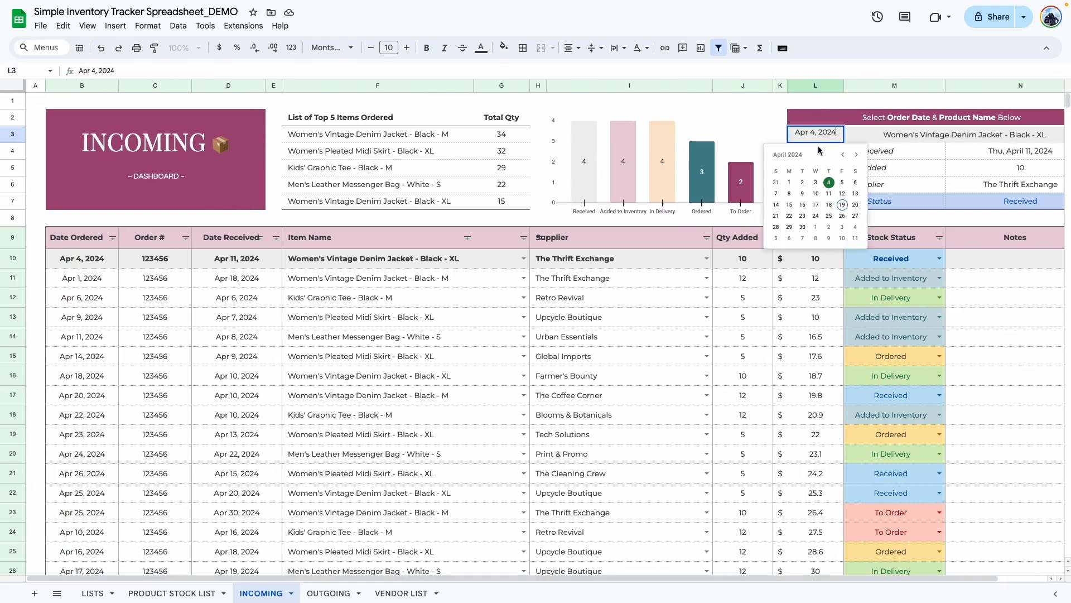
click(789, 182)
click(1004, 356)
drag(915, 578, 964, 579)
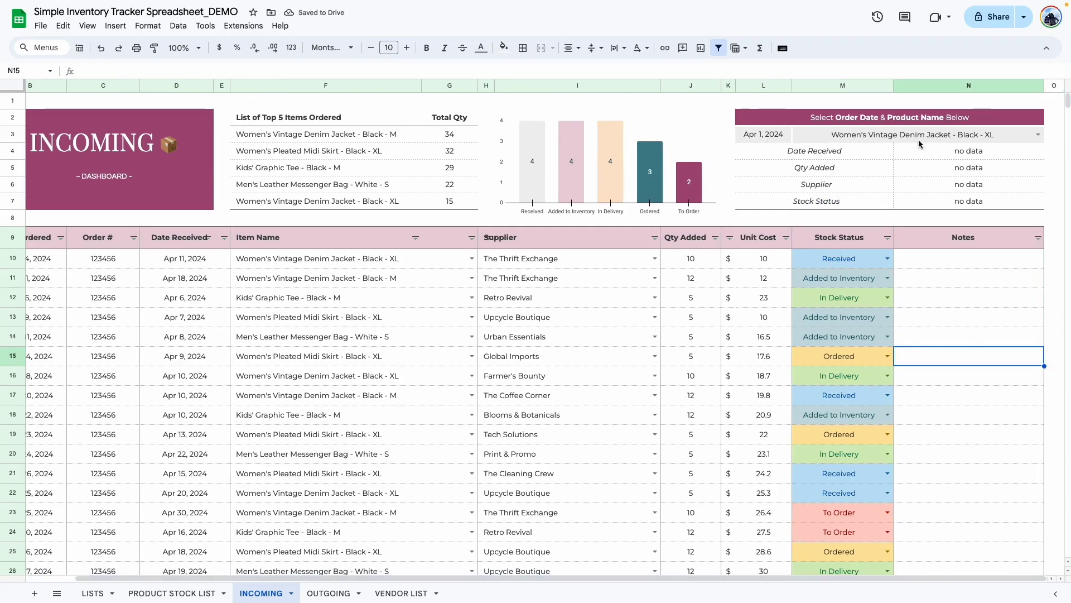
- Set the dashboard lookup's order date back to Apr 4, 2024
double_click(782, 139)
click(776, 182)
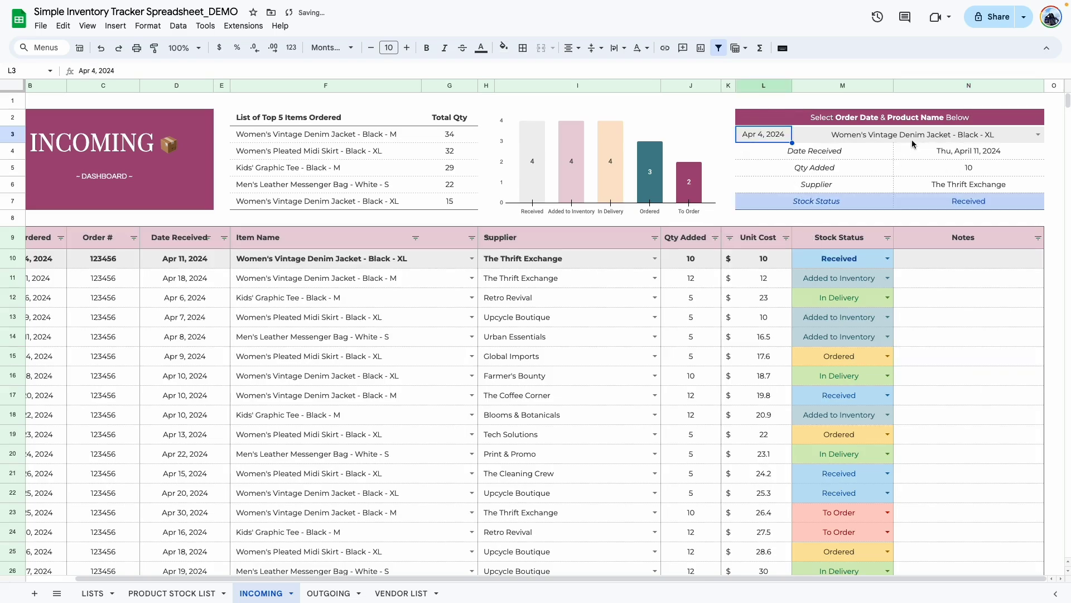
key(Tab)
- Locate the same product's order in row 22 and set the lookup's order date to Apr 25, 2024
click(413, 494)
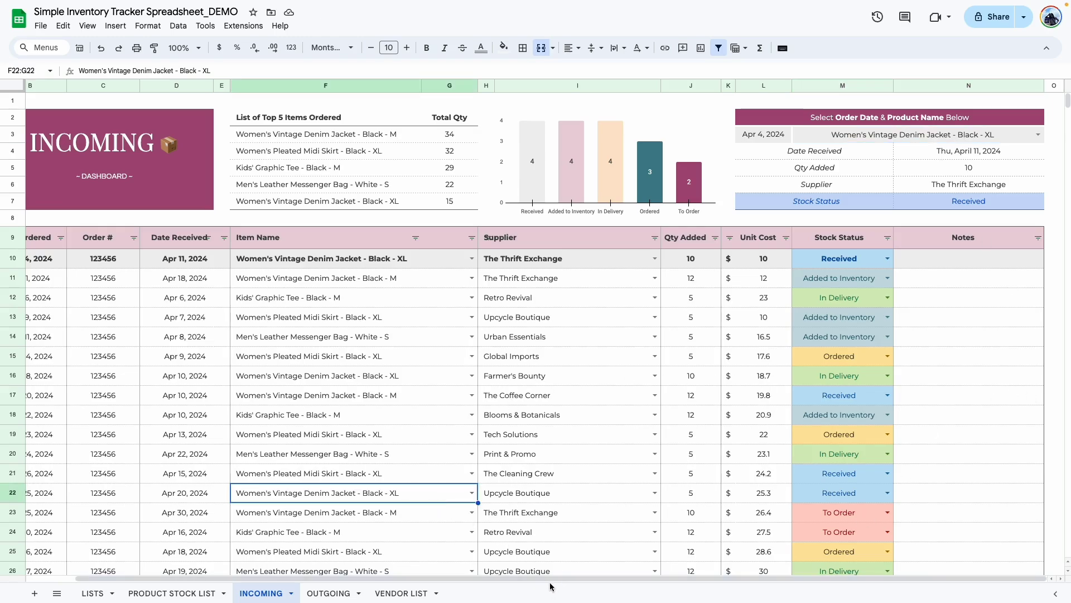
drag(523, 577, 475, 577)
click(69, 495)
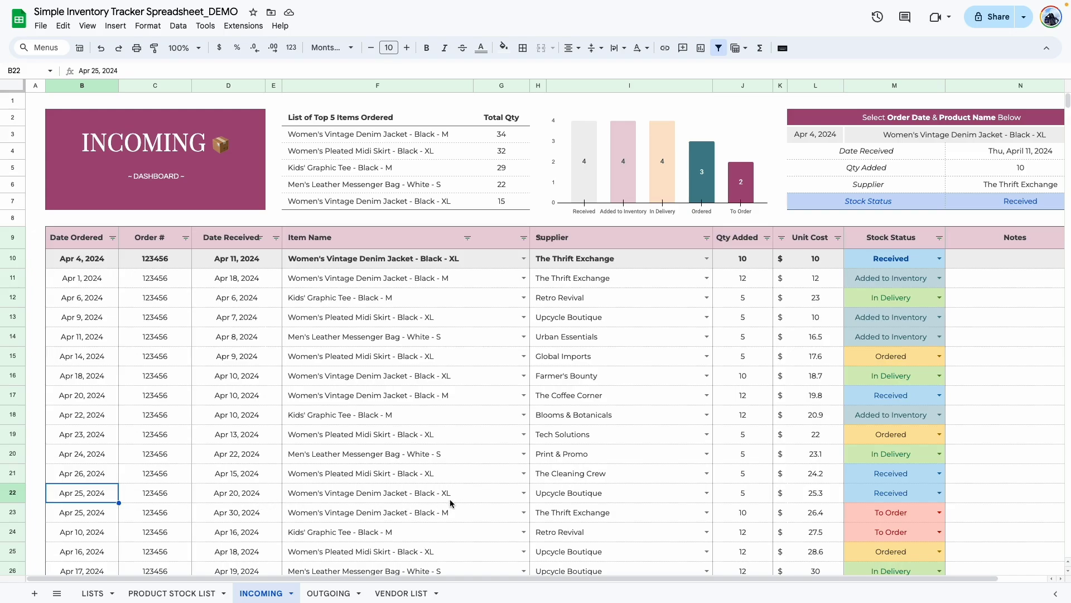
drag(556, 578, 654, 590)
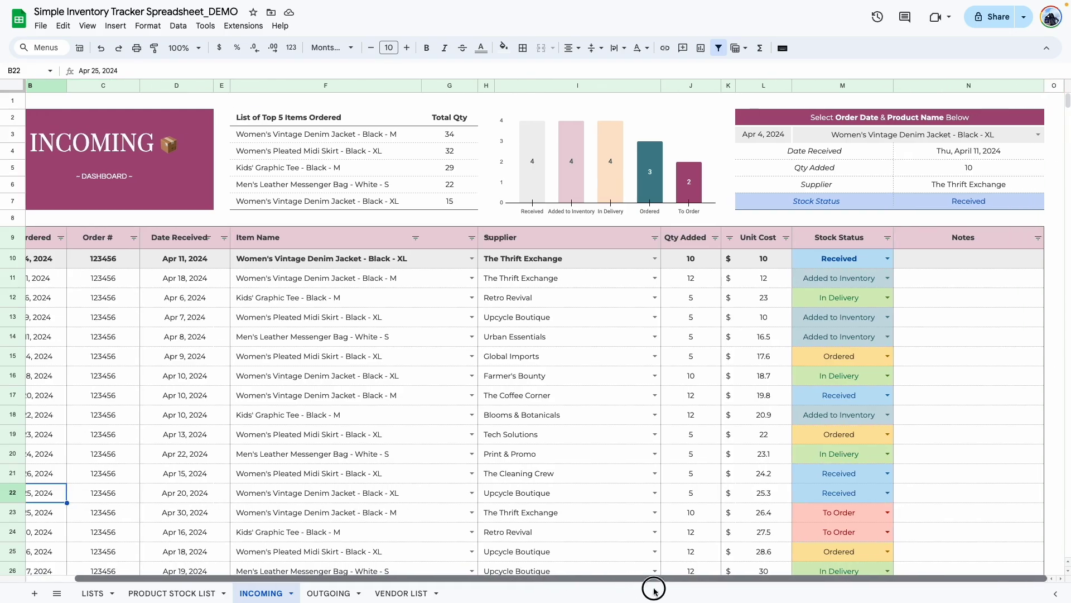
double_click(751, 137)
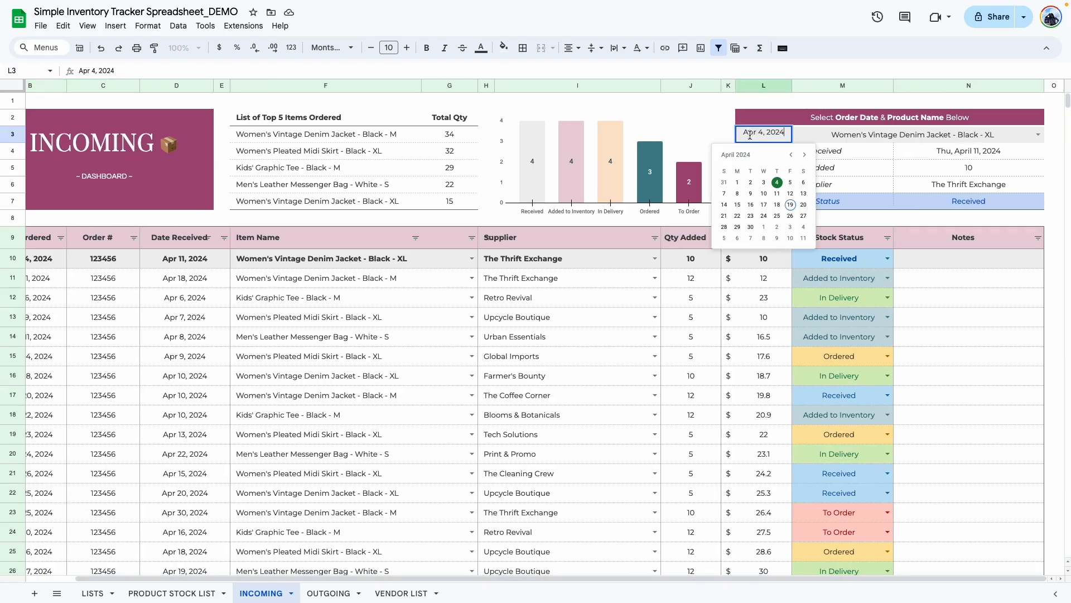
click(793, 209)
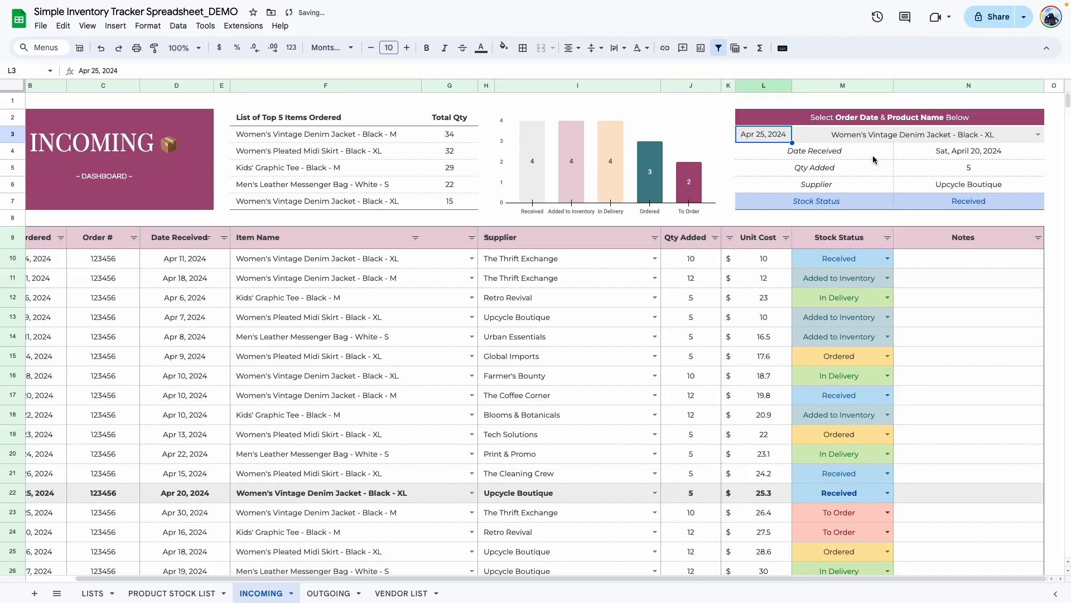
- Compare the lookup's date received, quantity added, supplier and stock status with the highlighted order in row 22
click(873, 157)
click(849, 173)
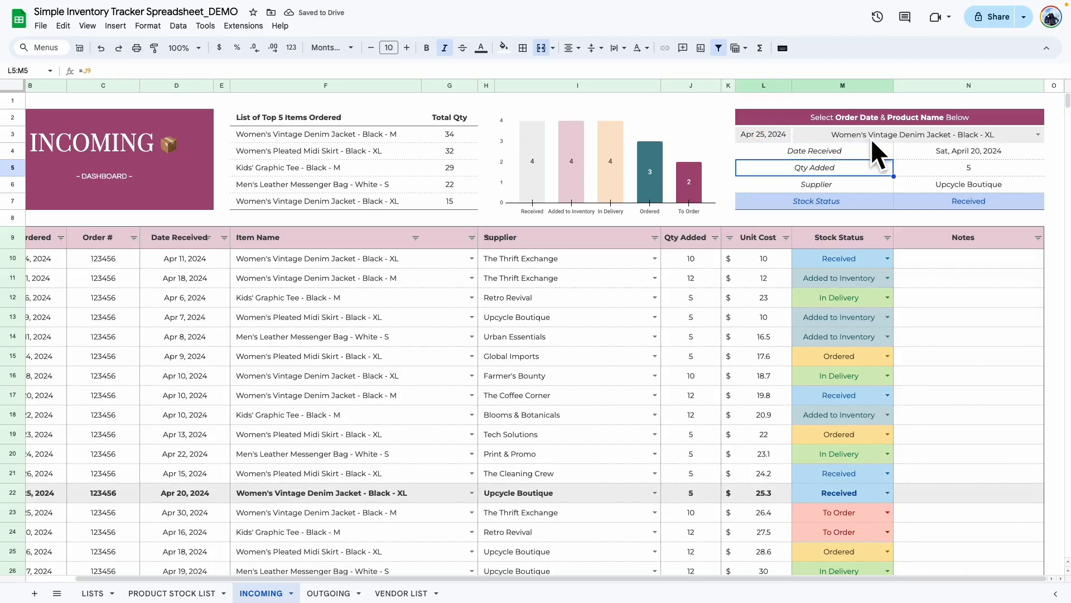
click(946, 156)
click(961, 170)
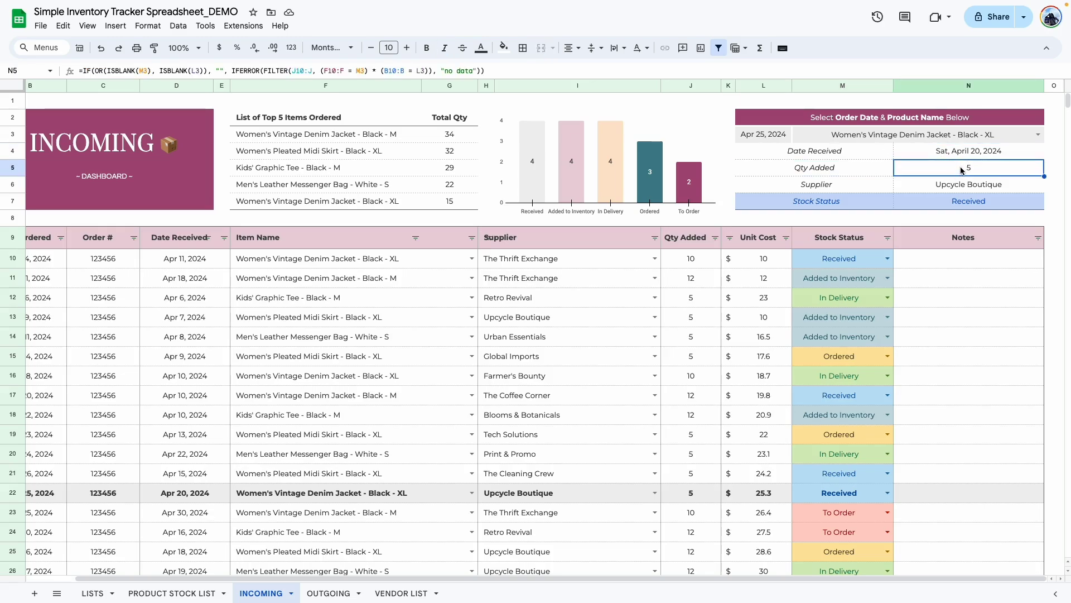
click(995, 186)
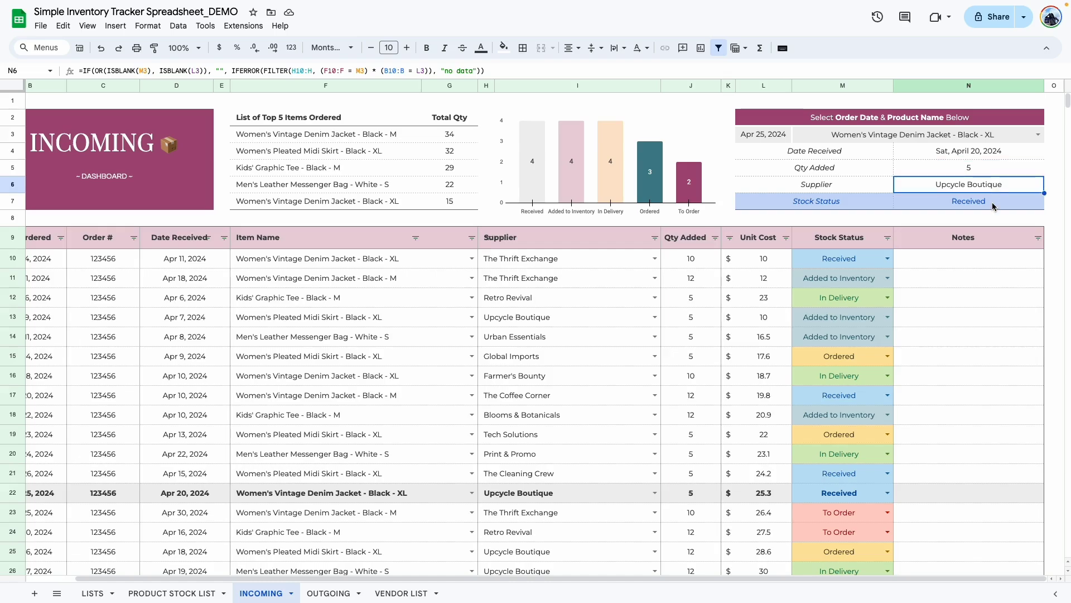
click(994, 204)
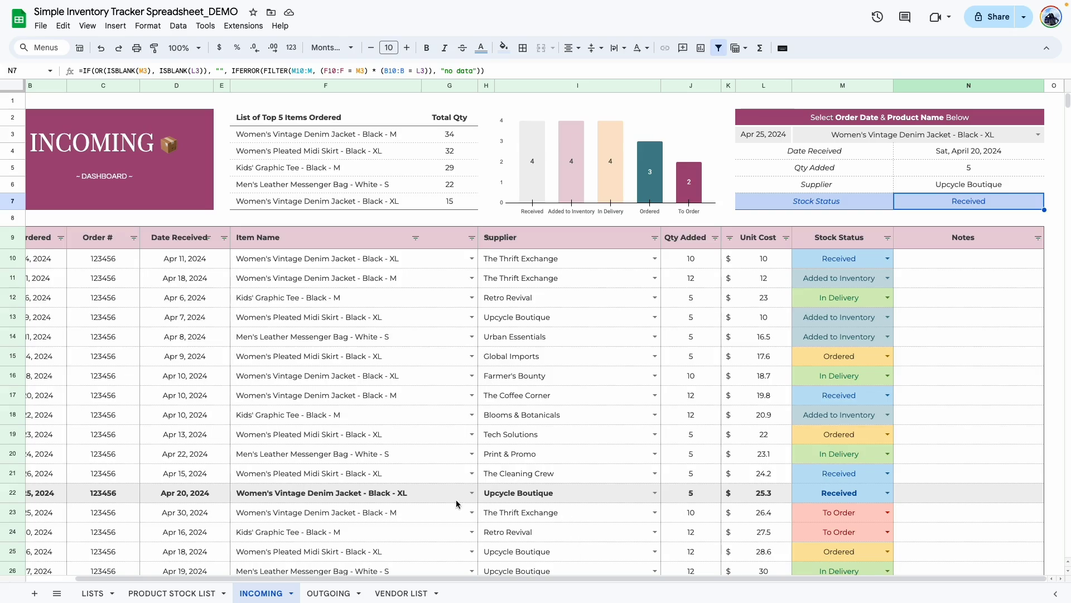
drag(462, 583, 318, 571)
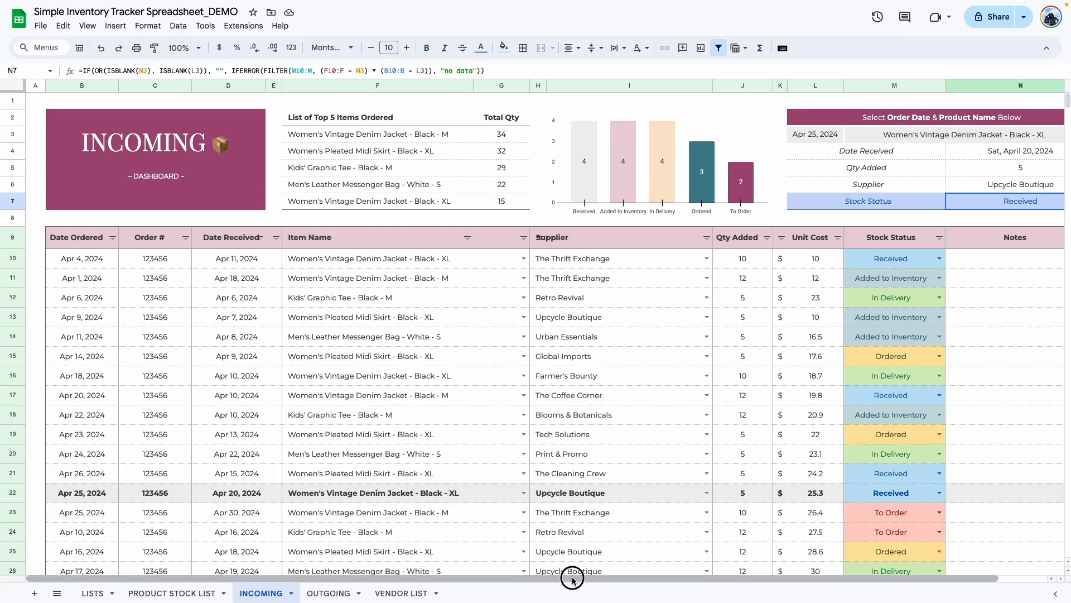
drag(569, 574, 619, 574)
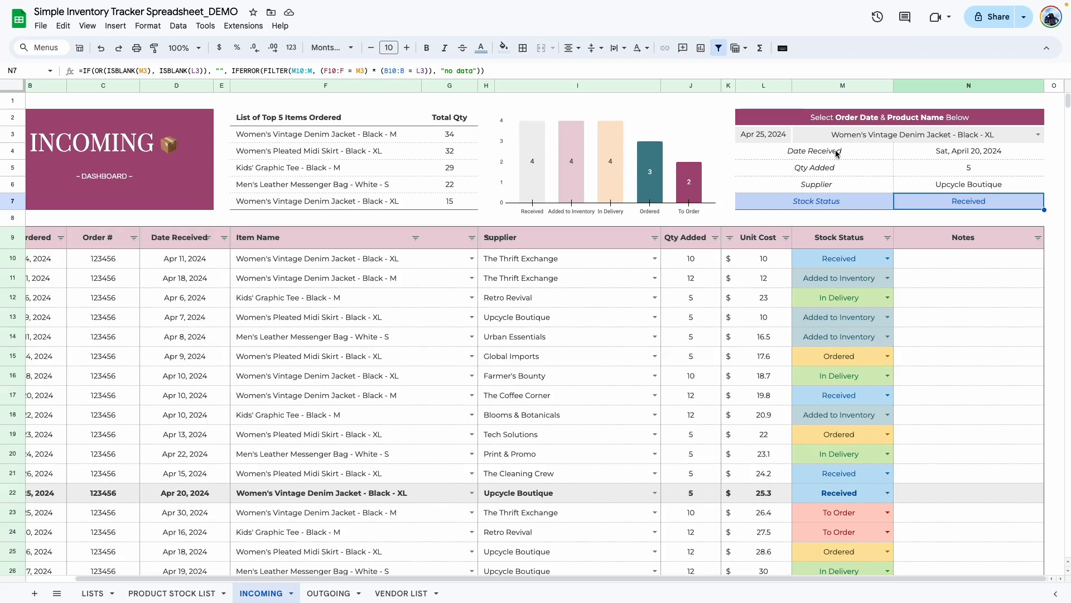
- Return the lookup's order date to Apr 4, 2024 and review the highlighted order in row 10
double_click(770, 135)
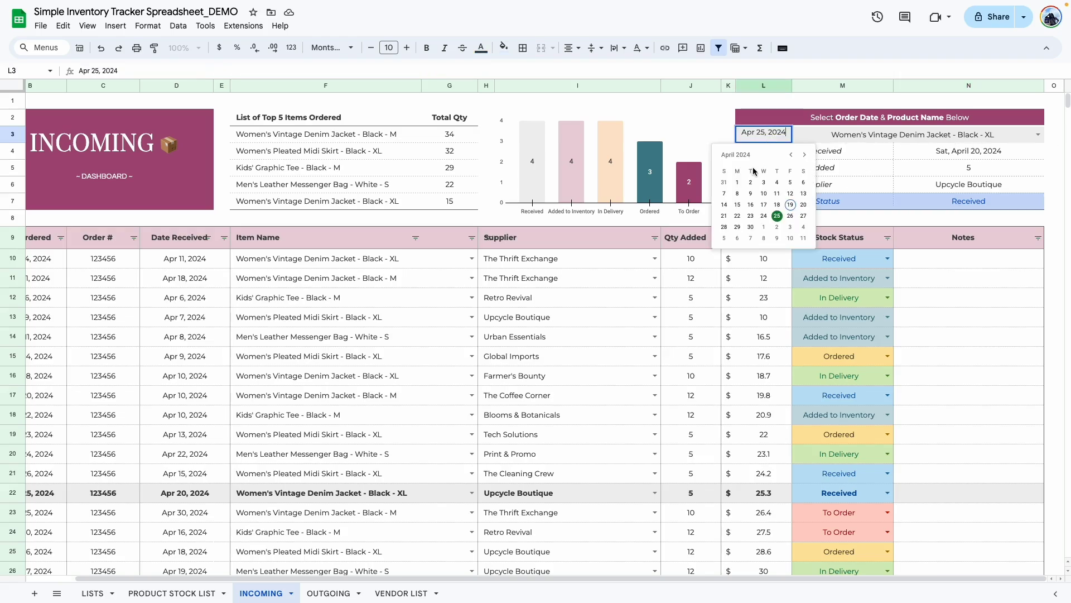
click(778, 189)
drag(530, 579, 483, 579)
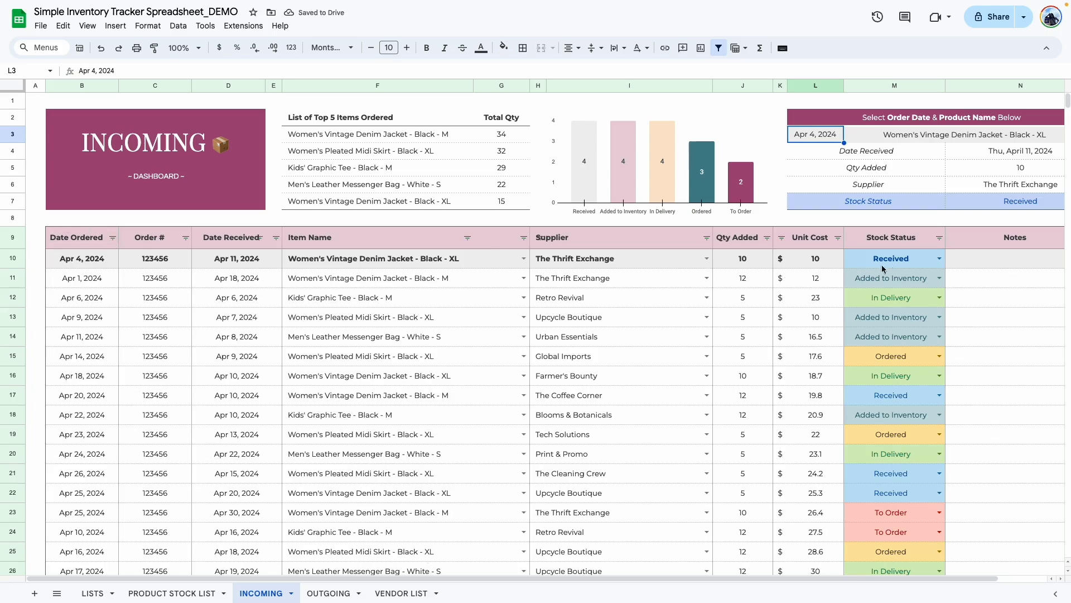
scroll(860, 212, right, 2)
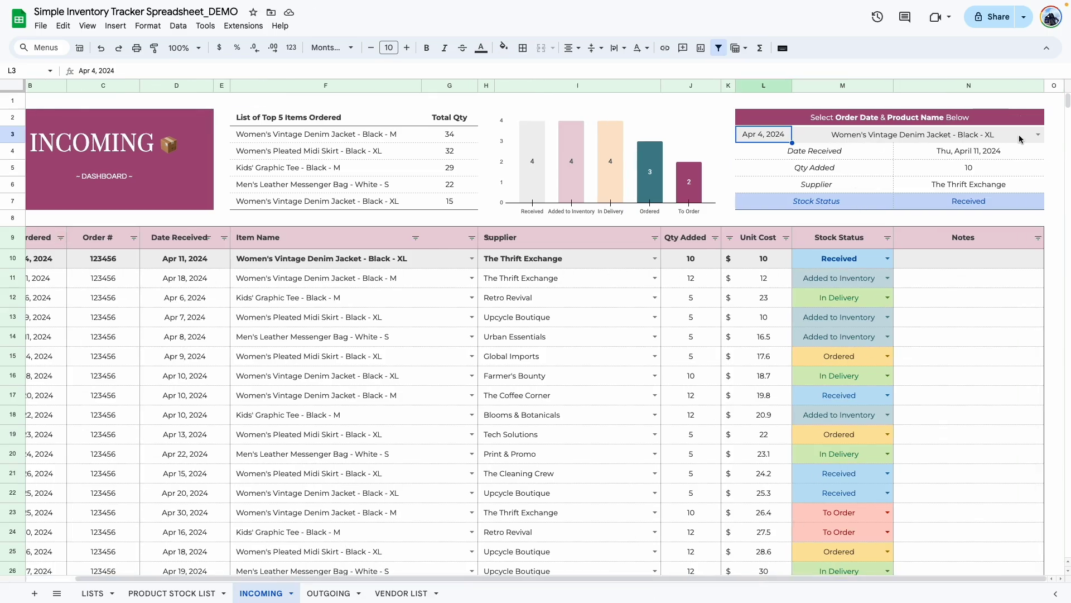
click(991, 360)
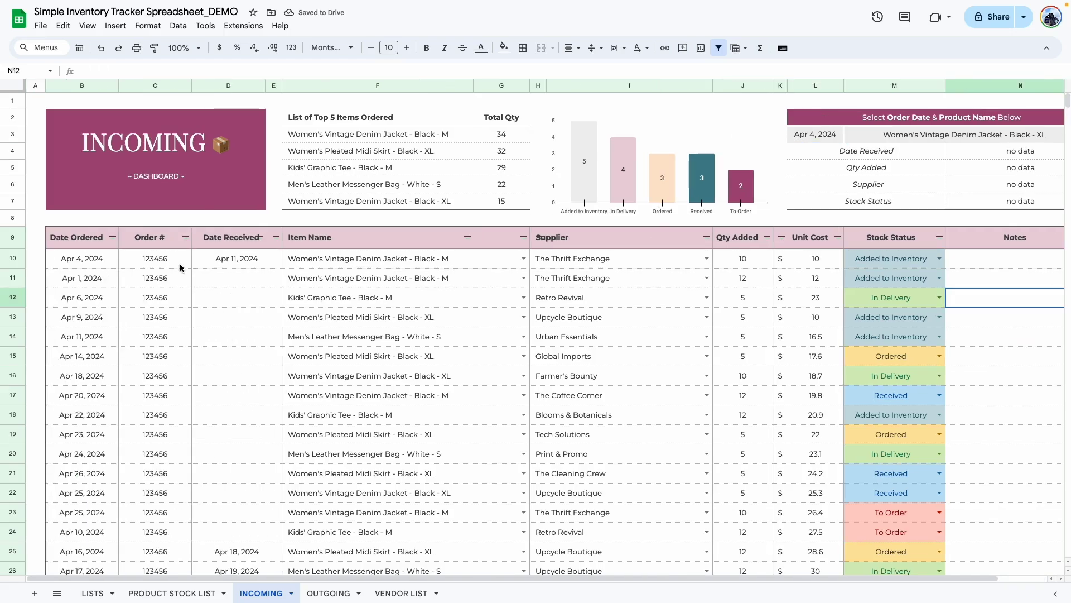
- Filter the INCOMING table by supplier so that only rows with blank suppliers are shown
scroll(295, 355, down, 10)
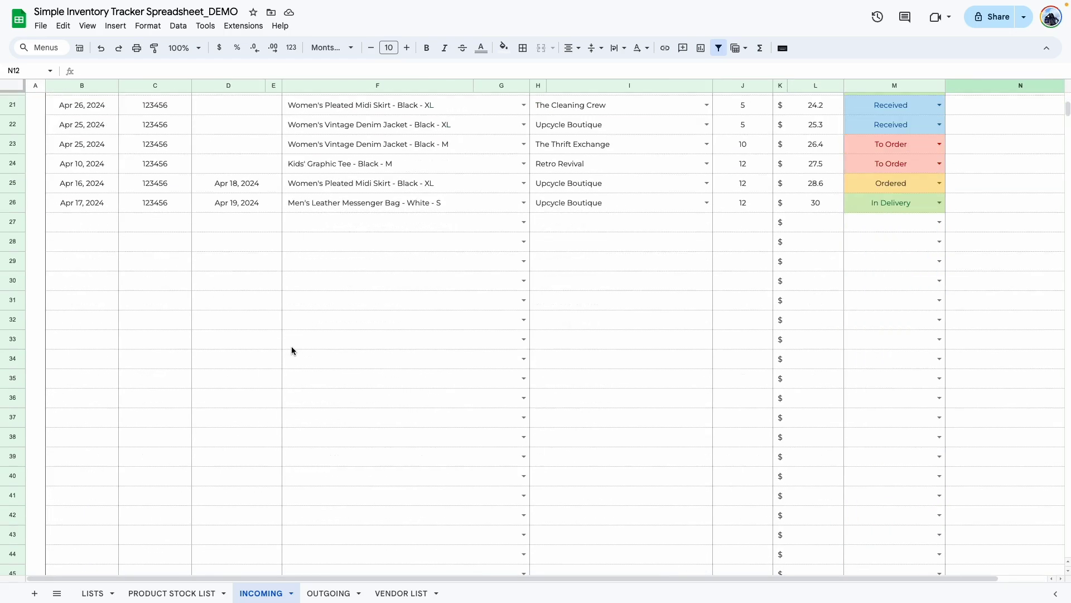
scroll(292, 351, up, 10)
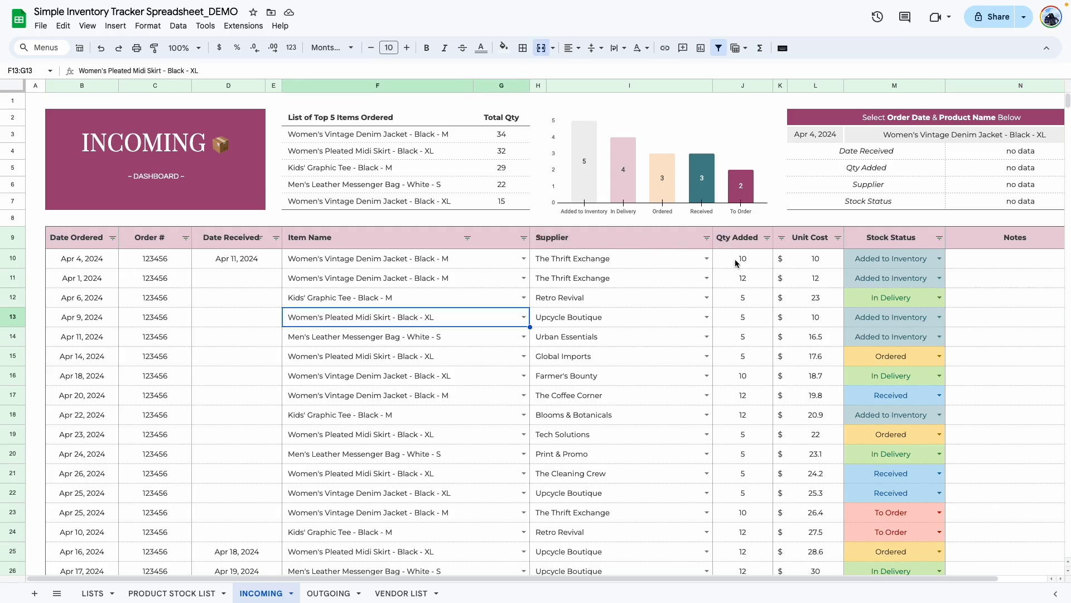
click(707, 239)
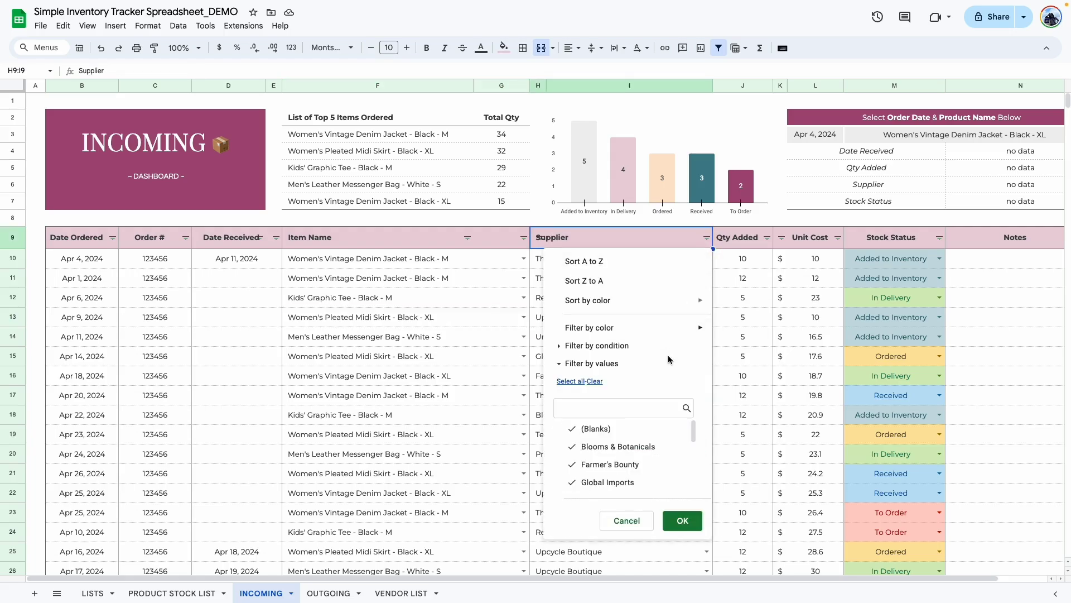
click(595, 381)
click(602, 434)
scroll(632, 456, down, 5)
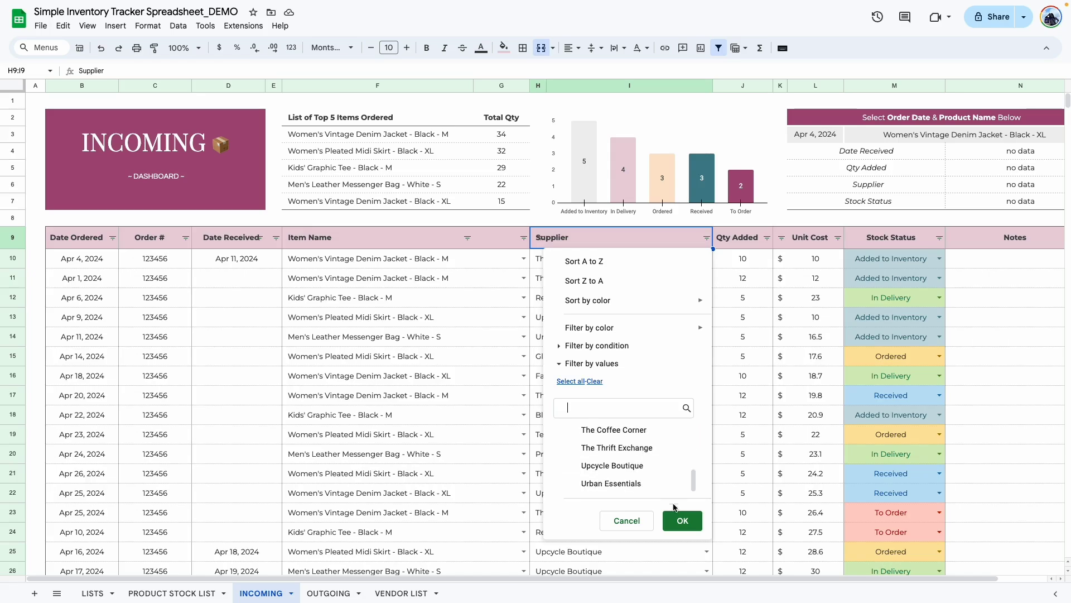
click(682, 520)
click(383, 317)
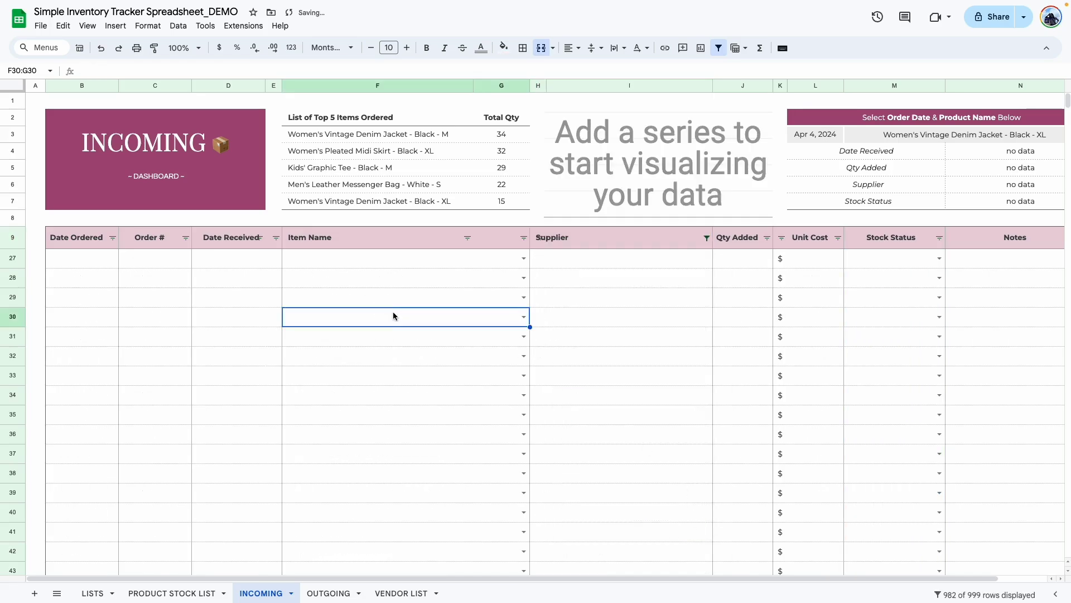
- Start a new order in row 27 with date ordered Apr 12, 2024 and enter its order number
click(85, 264)
double_click(85, 264)
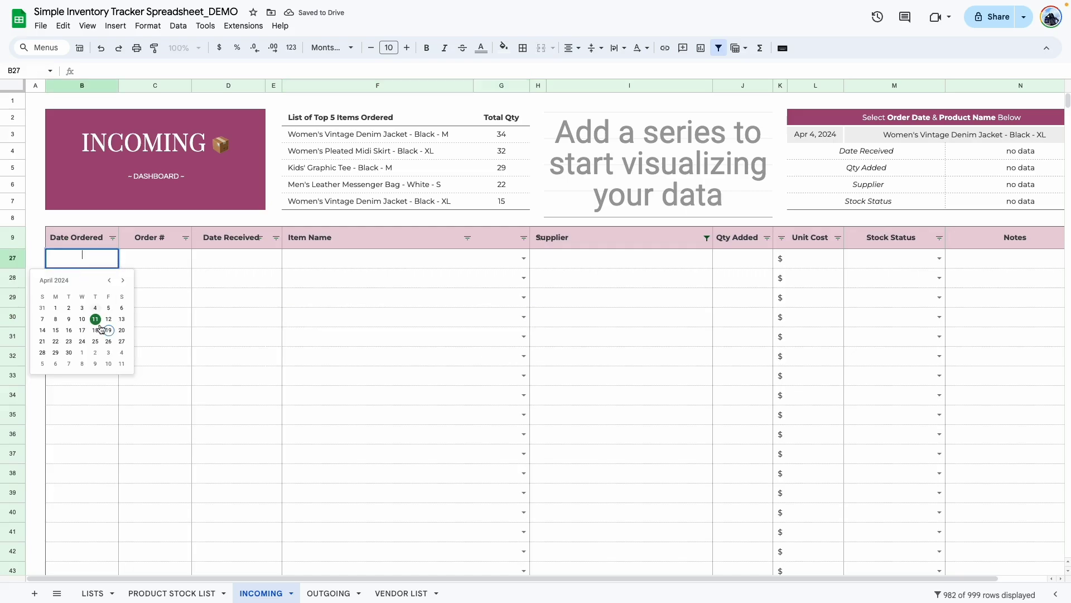
click(106, 317)
click(165, 265)
text(1)
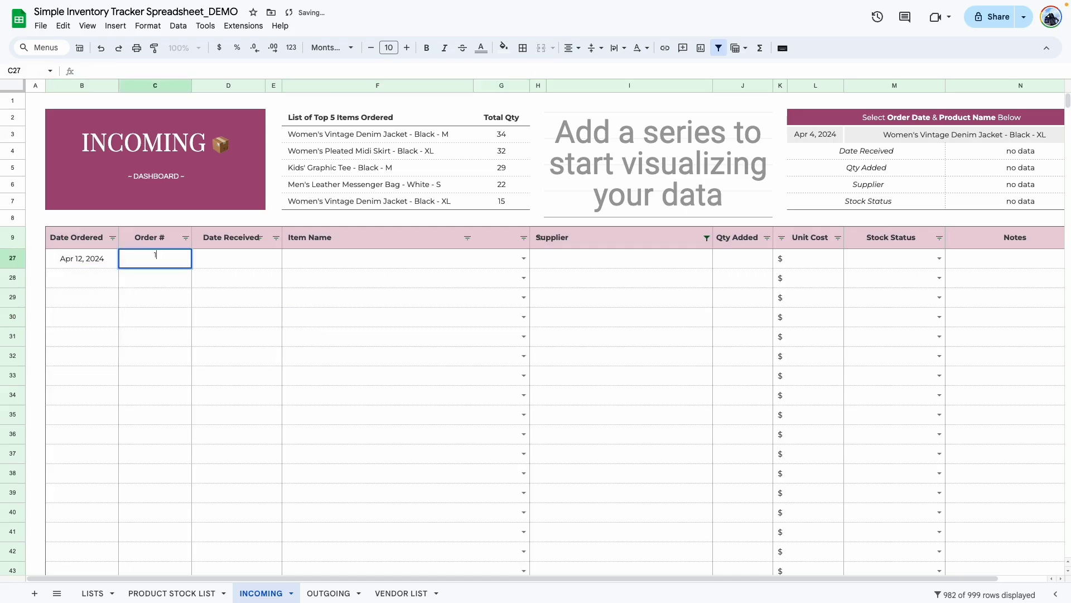
text(234569)
- Set row 27's date received to Apr 12, 2024 and its item to Women's Pleated Midi Skirt - Black - XL
double_click(253, 257)
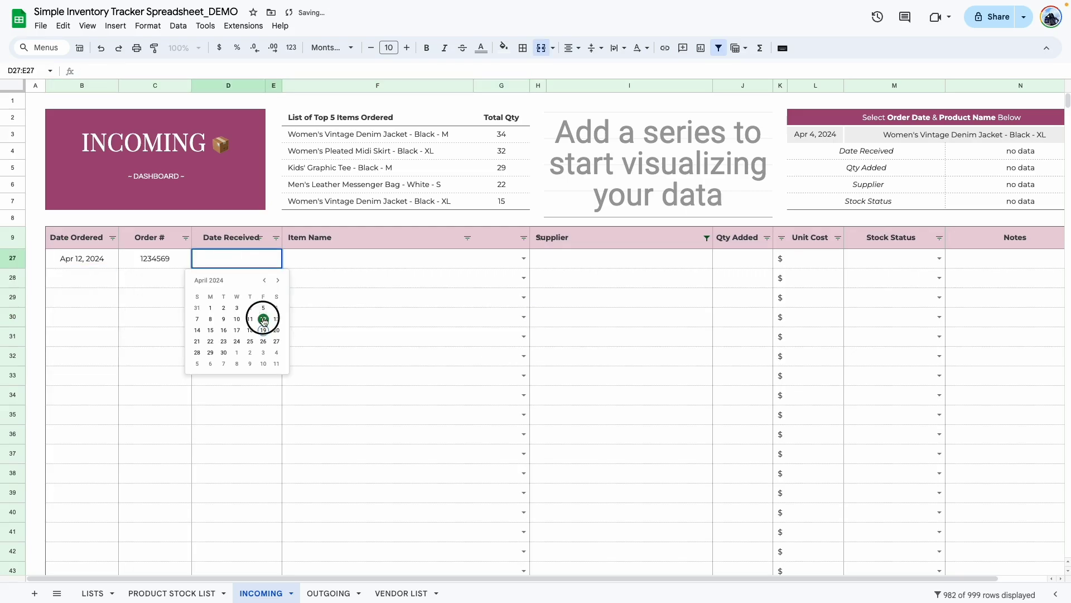
click(263, 315)
click(309, 259)
click(522, 258)
click(520, 311)
key(Tab)
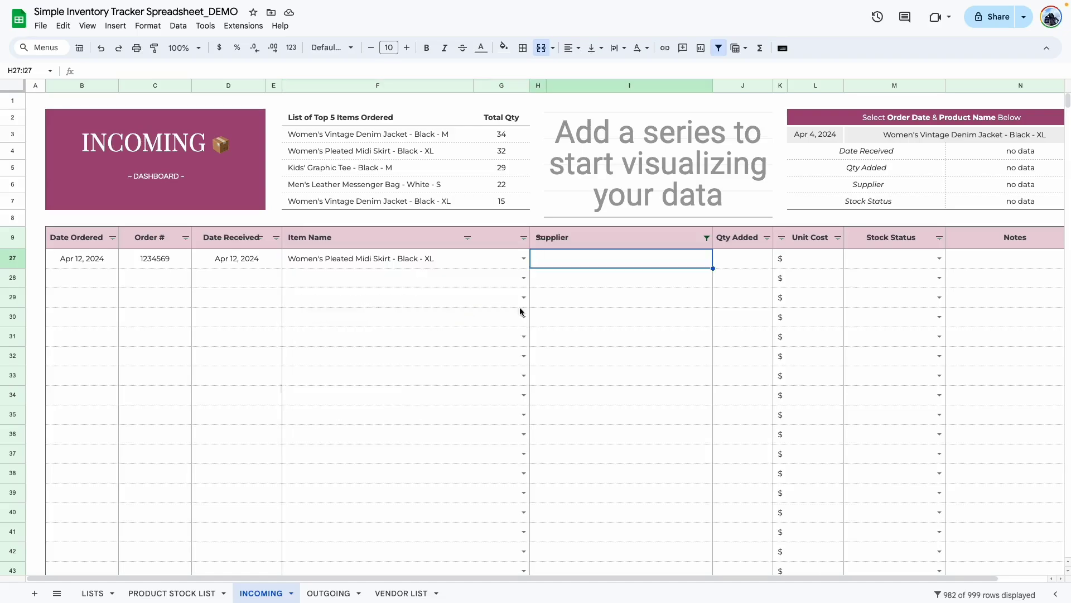
click(218, 293)
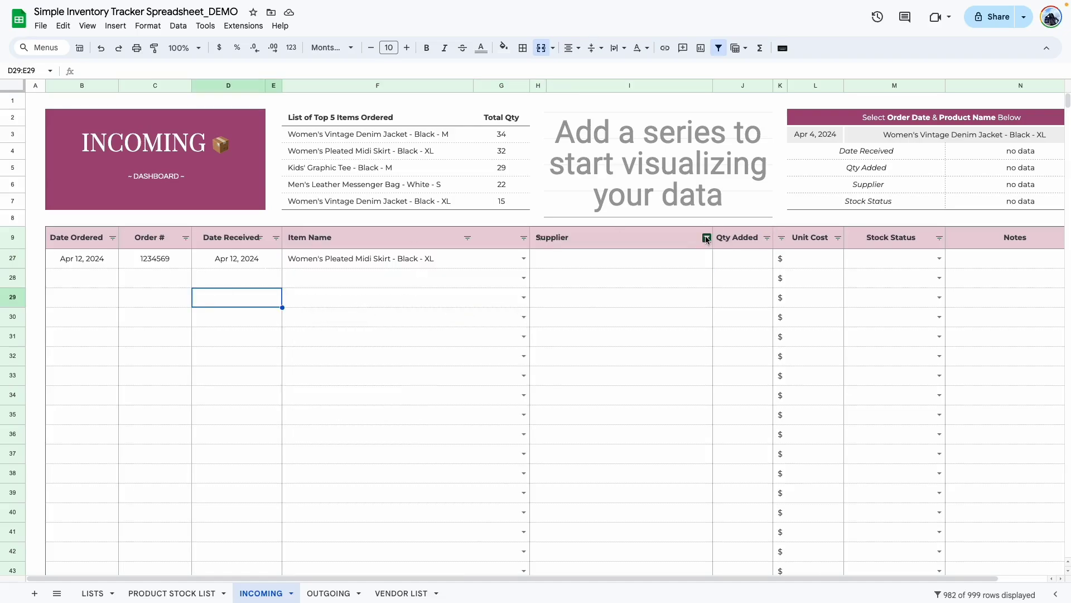
- Remove the supplier filter to show all orders, and select the new order's dates and number in row 27
click(706, 238)
click(681, 519)
click(486, 357)
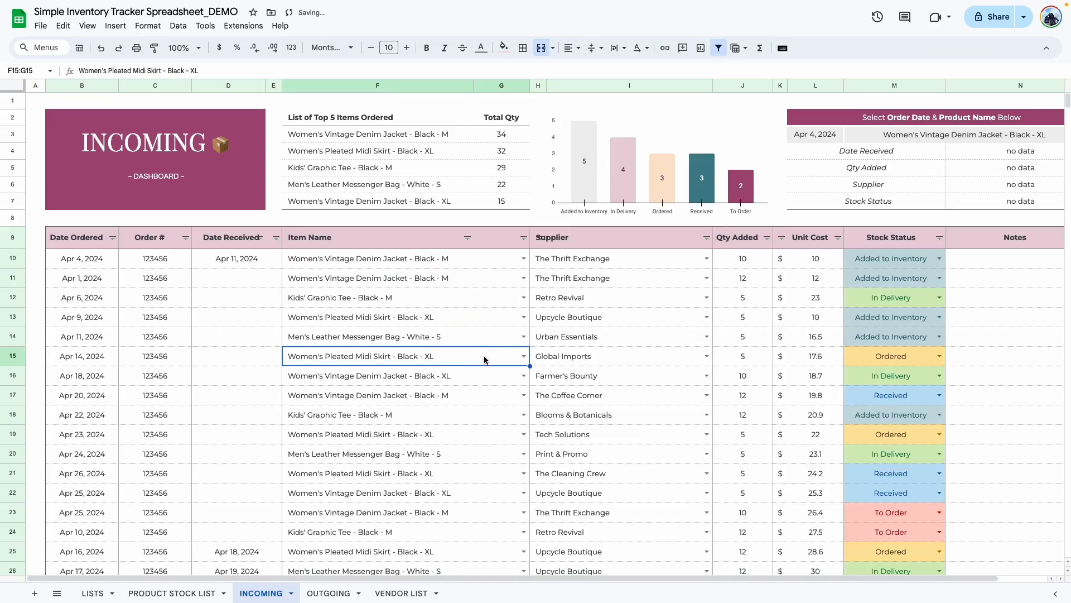
click(221, 286)
scroll(241, 293, down, 4)
drag(99, 390, 334, 396)
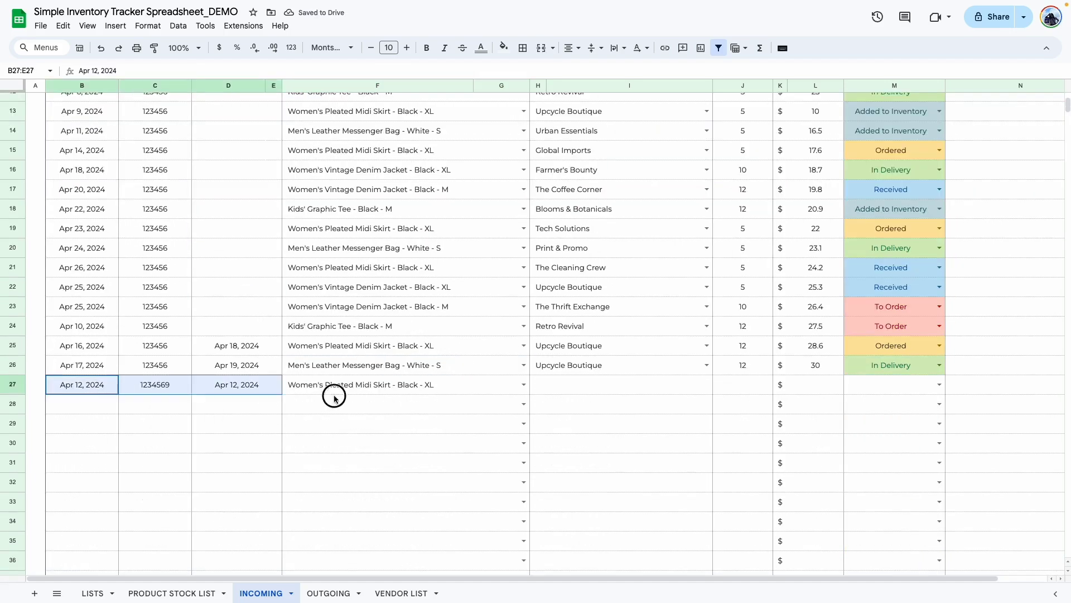
- Open the OUTGOING sheet and select the first sale's order number
click(328, 593)
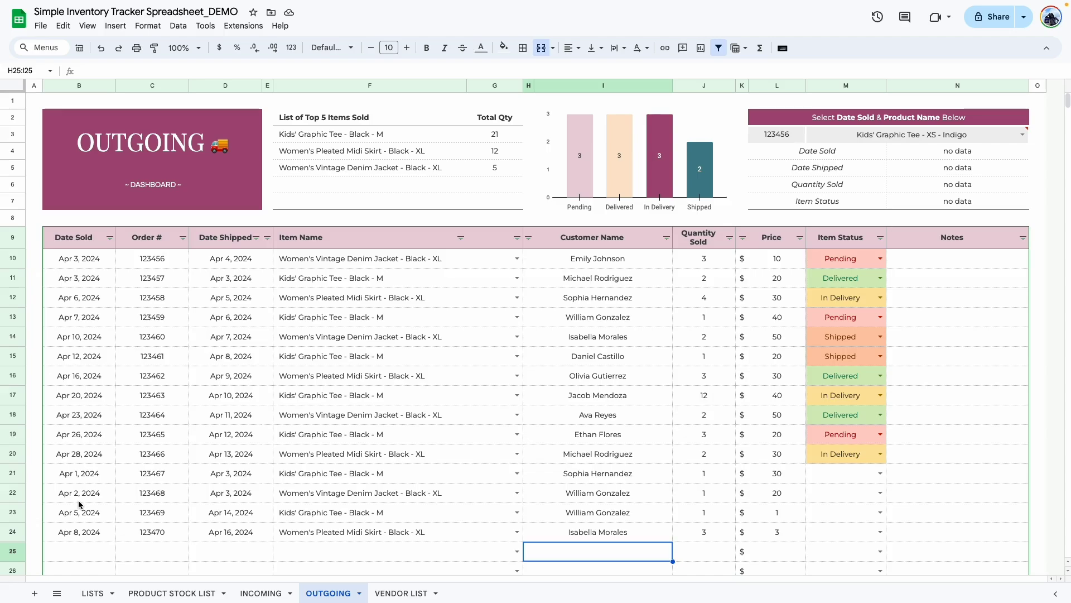
click(179, 263)
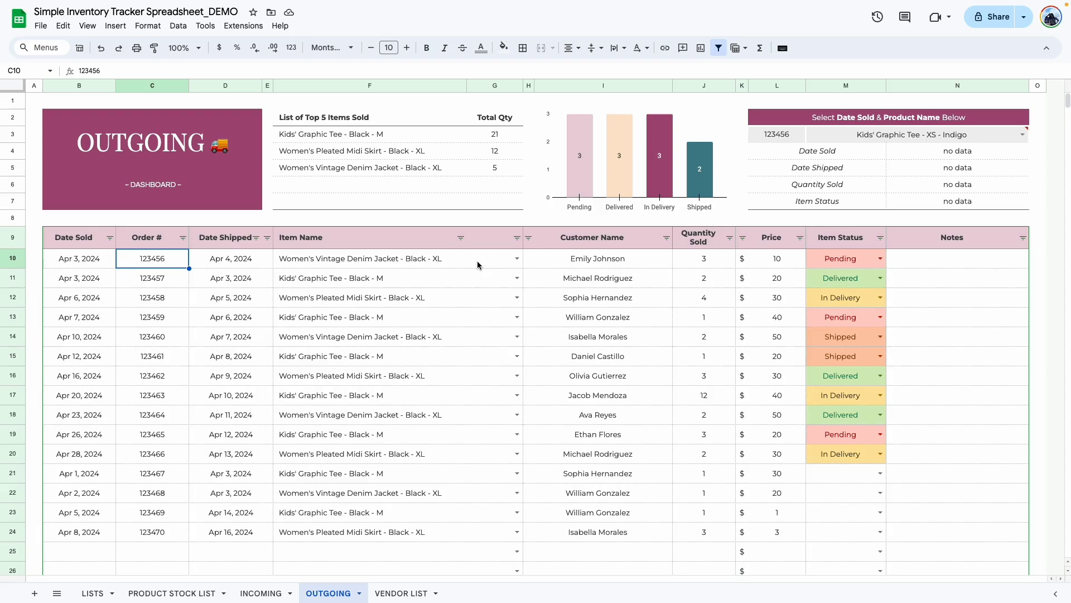
- Review the item name, customer name, quantity sold and price entries of the first sale in row 10
click(516, 260)
click(417, 279)
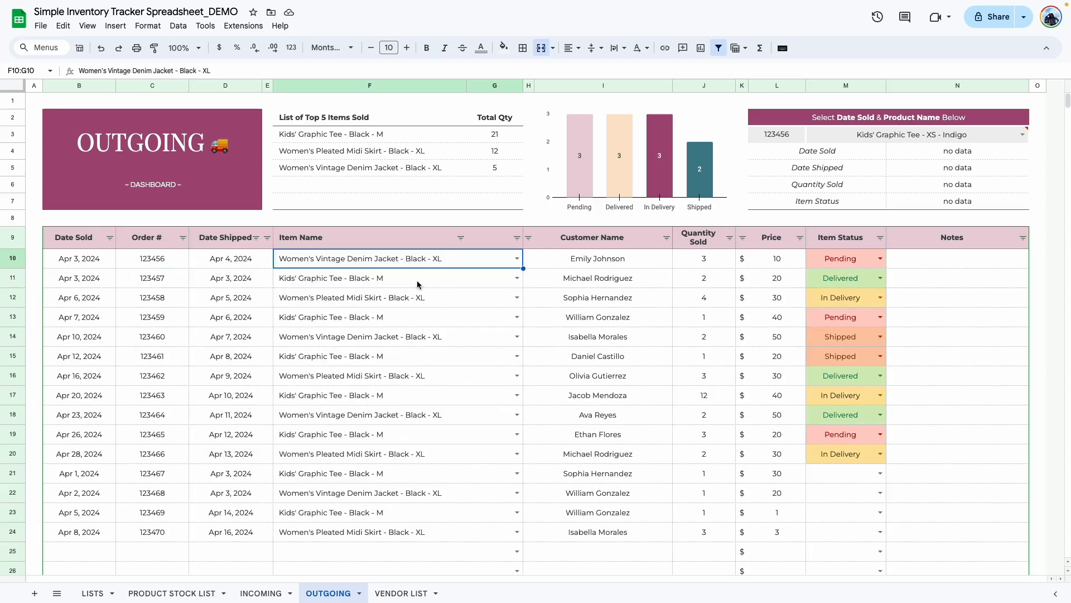
click(421, 330)
click(628, 264)
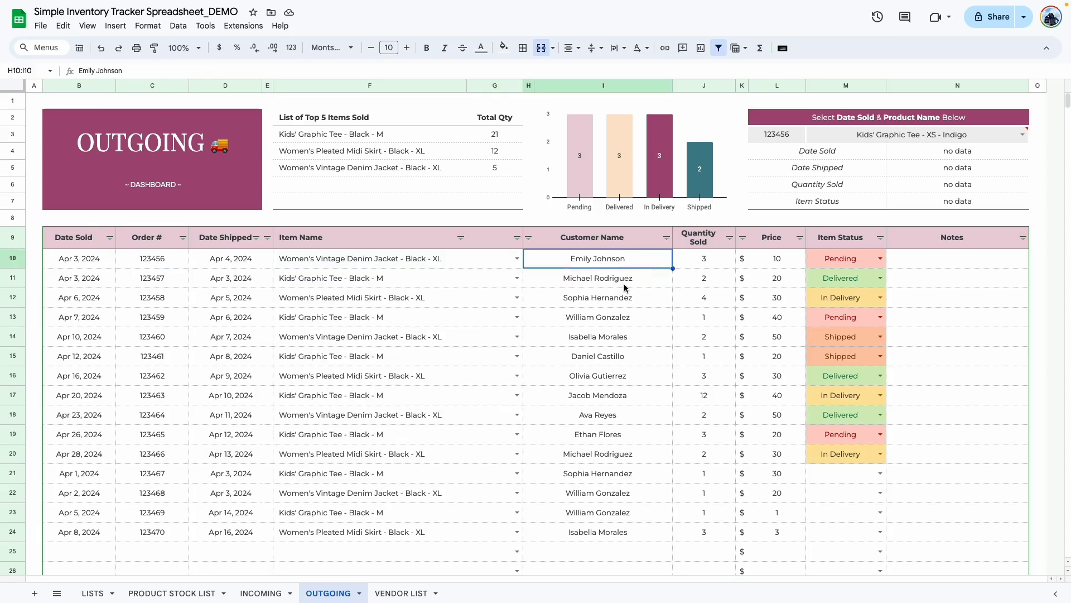
click(624, 284)
click(712, 264)
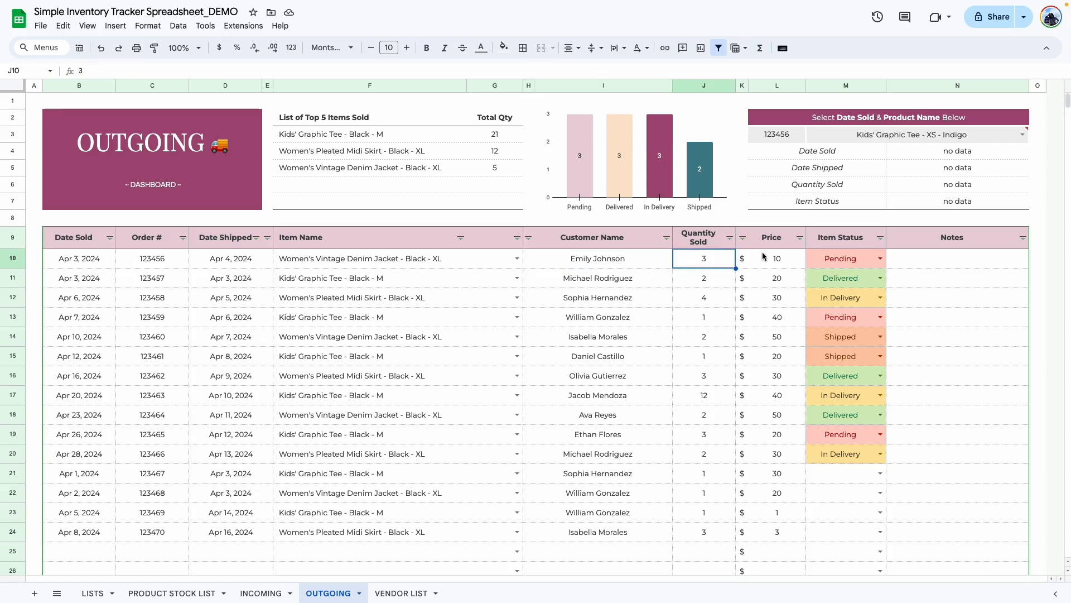
click(781, 261)
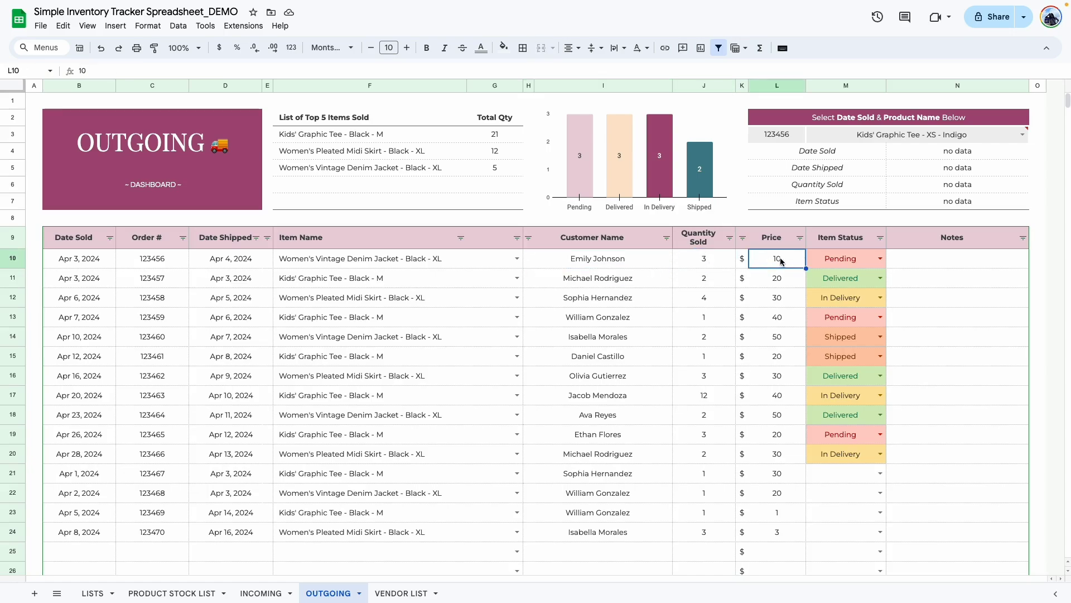
- Switch the first sale's item status to In Delivery and back to Pending
click(878, 260)
click(880, 259)
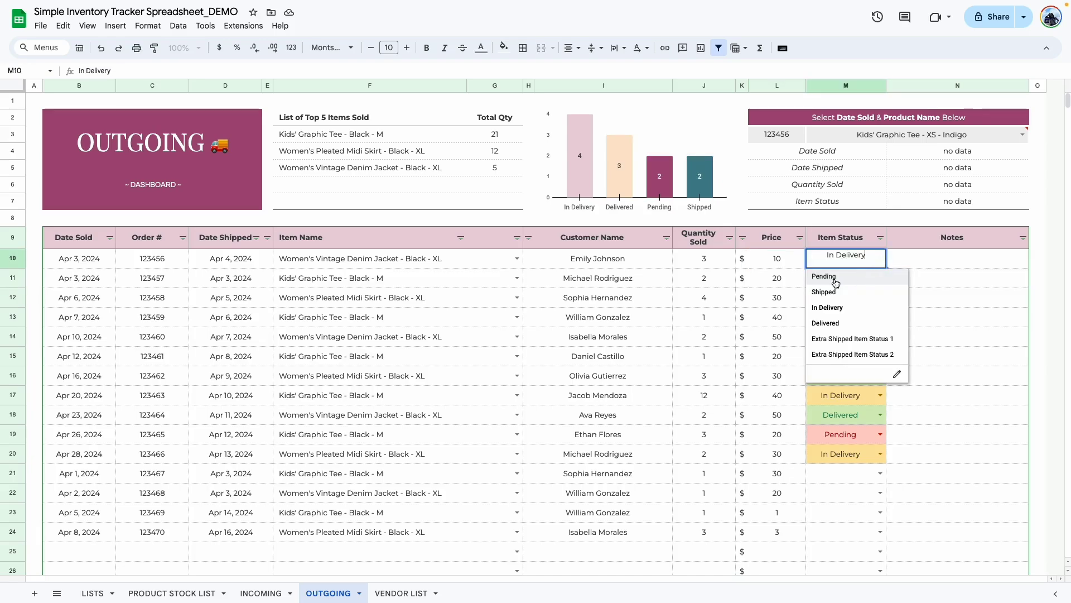
click(834, 279)
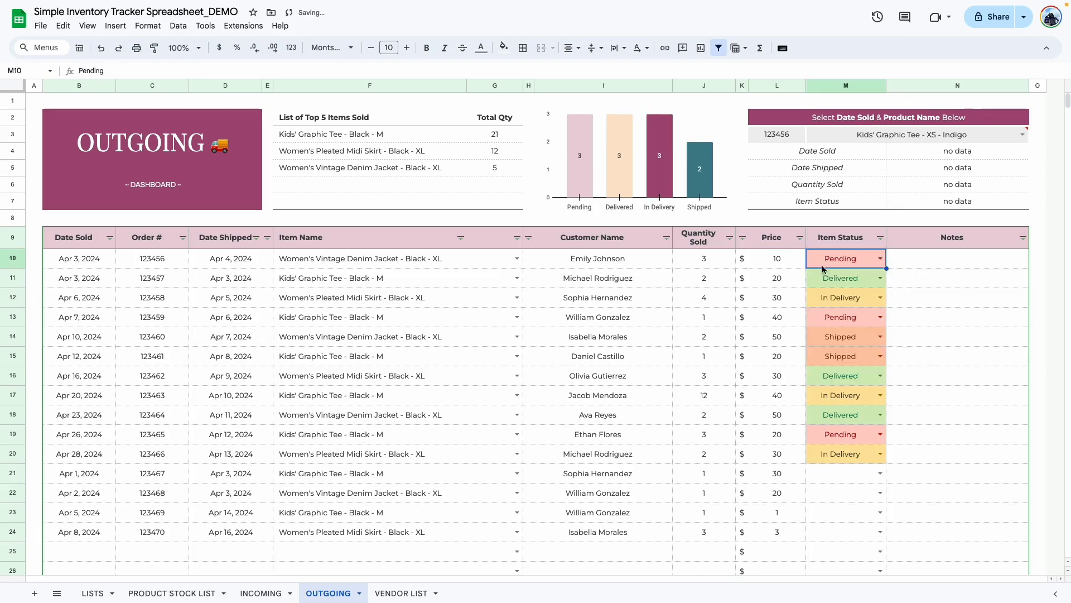
- Look over the Notes cells beside the recorded sales
click(939, 302)
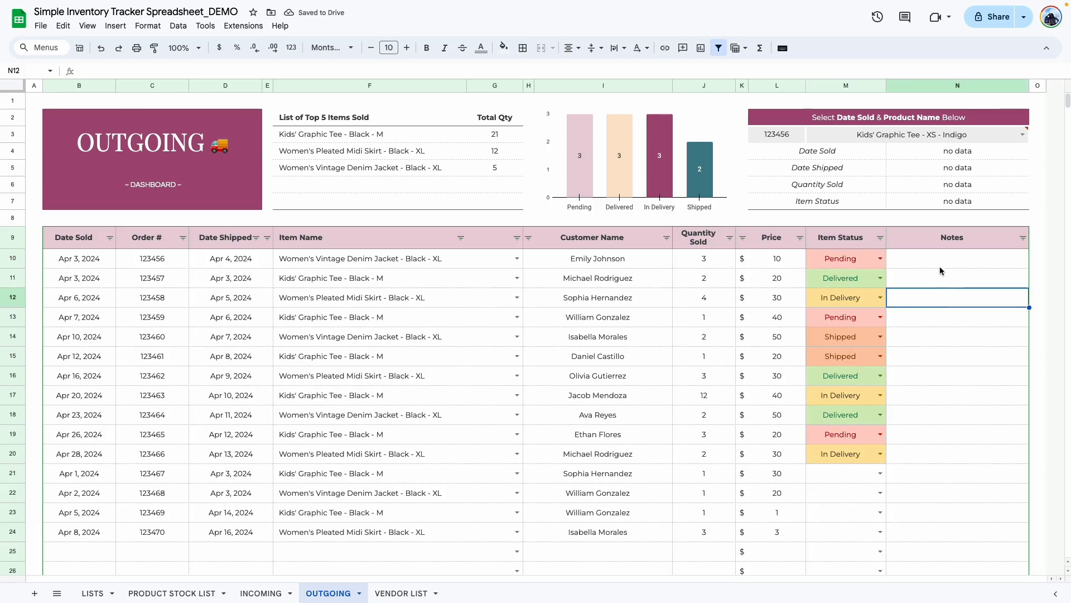
click(940, 266)
click(944, 301)
click(950, 395)
click(950, 455)
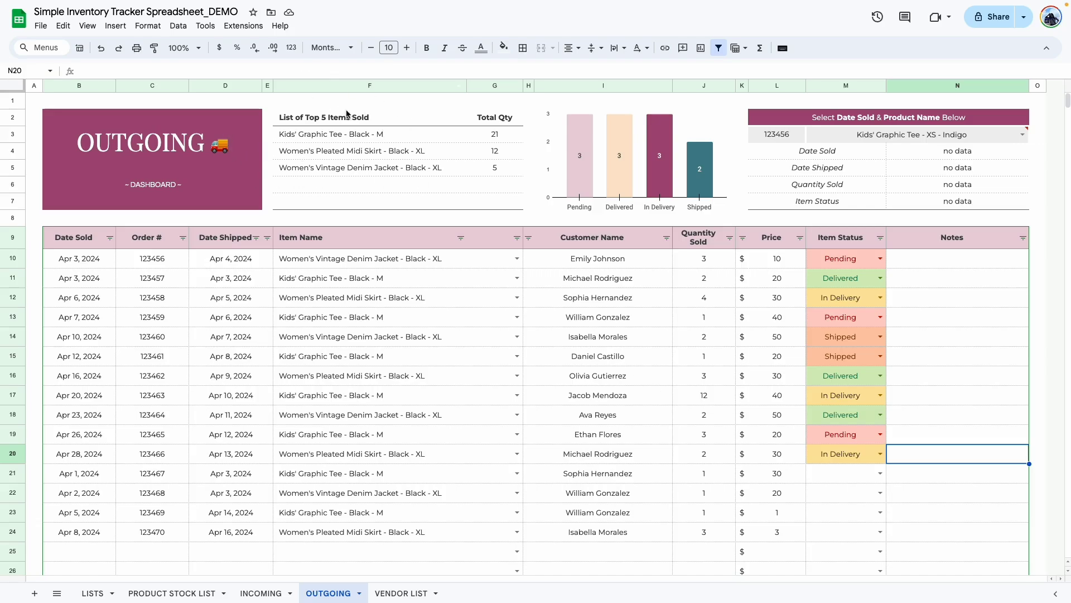
- Compare the Top 5 Items Sold list with the entries in the Item Name column
drag(309, 138, 481, 173)
click(478, 379)
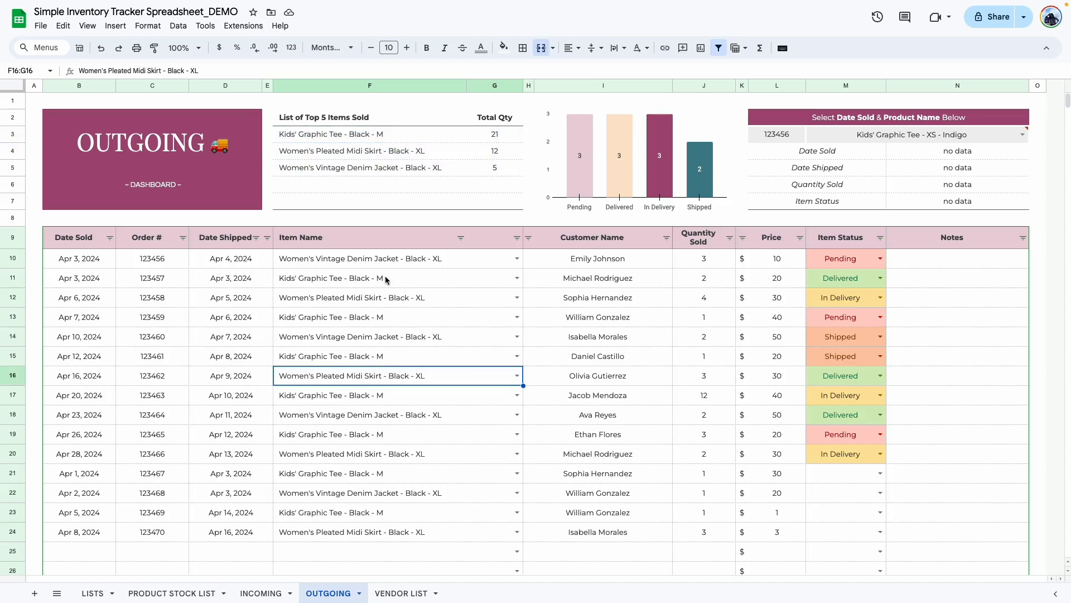
drag(370, 263, 478, 544)
click(452, 298)
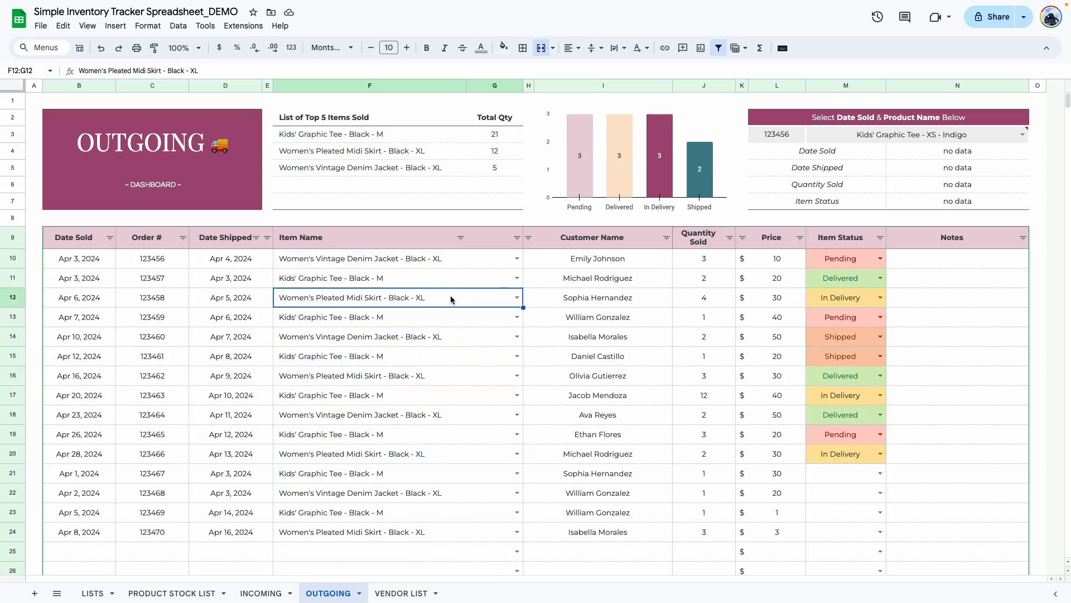
click(454, 341)
click(463, 414)
- Set row 10's item to Women's Vintage Denim Jacket - Black - M and row 14's to Women's Vintage Band Tee - White - S
click(517, 258)
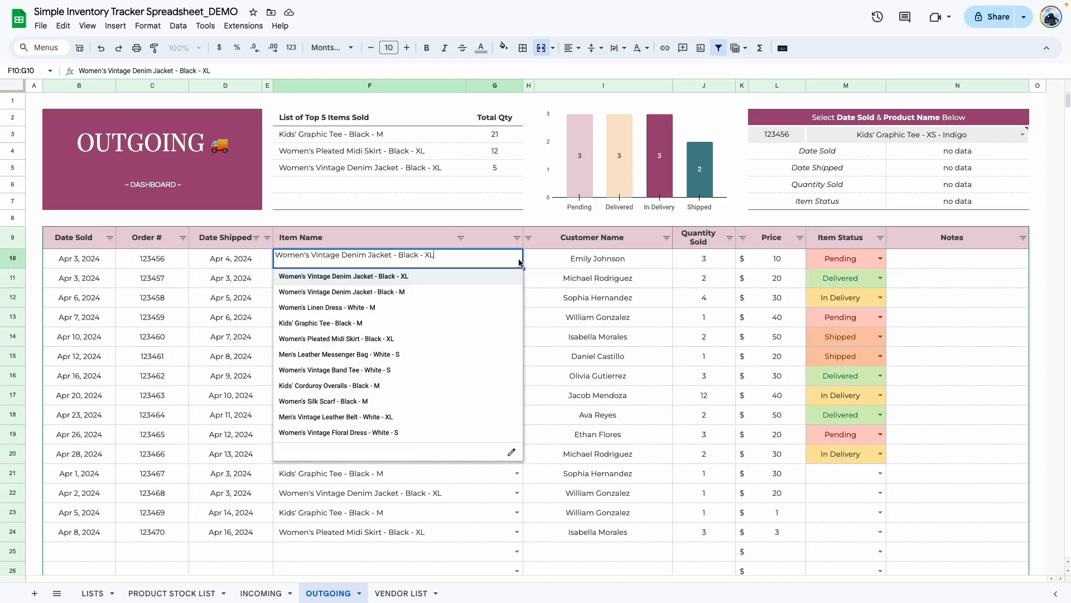
click(419, 298)
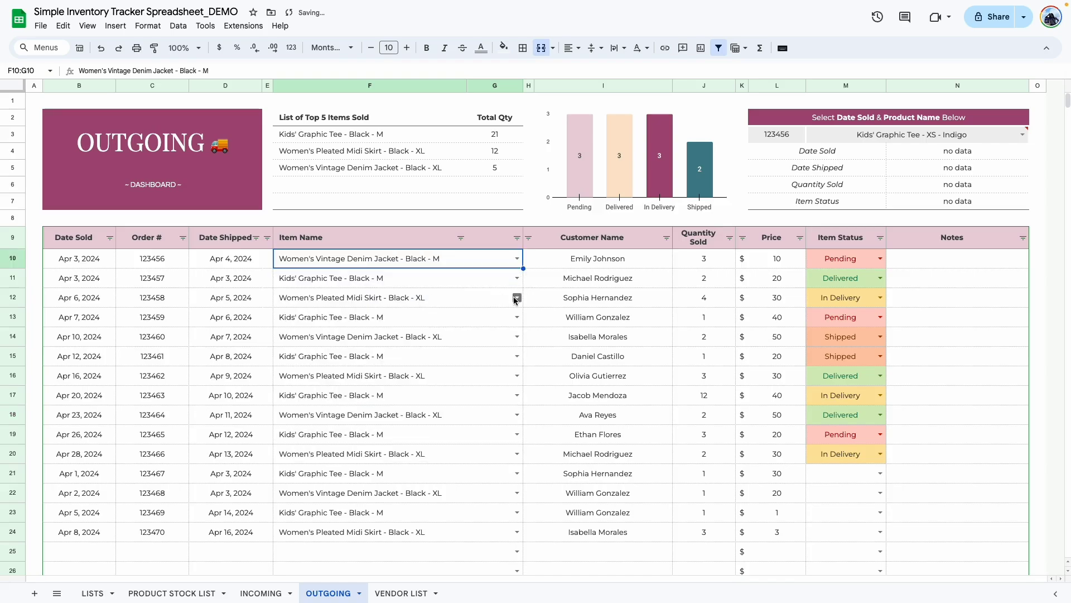
click(518, 337)
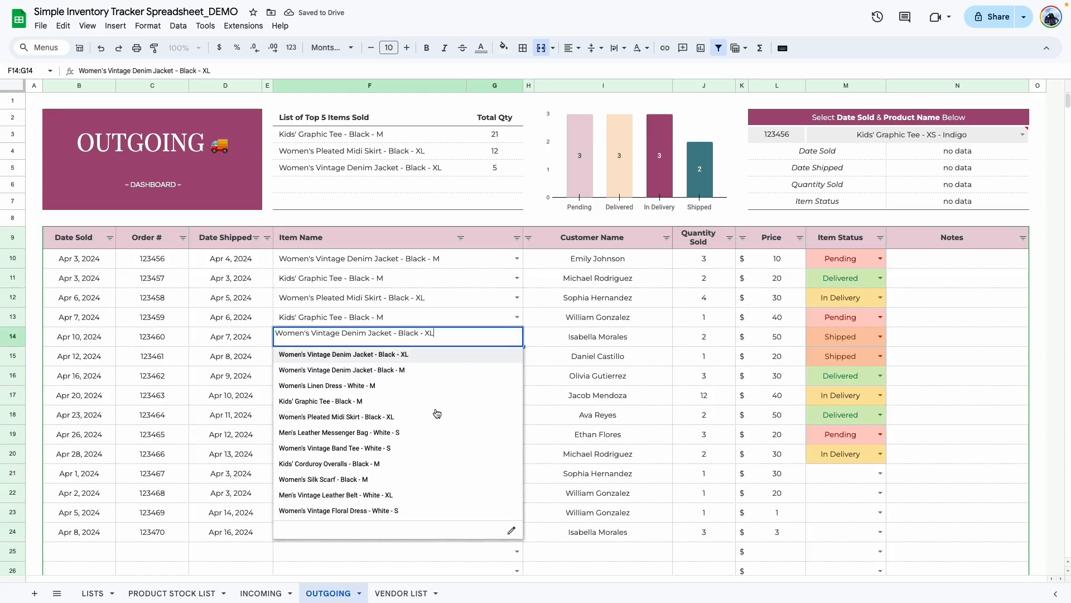
click(402, 452)
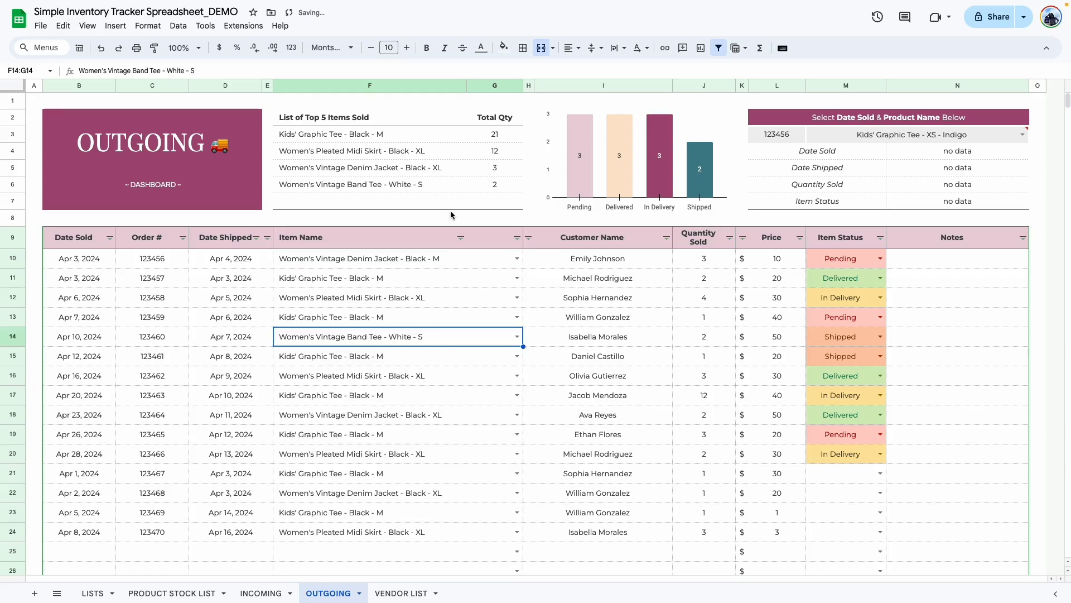
- Set row 18's item to Men's Vintage Leather Belt - White - XL and check the first entry of the Top 5 Items Sold list
click(517, 415)
click(362, 528)
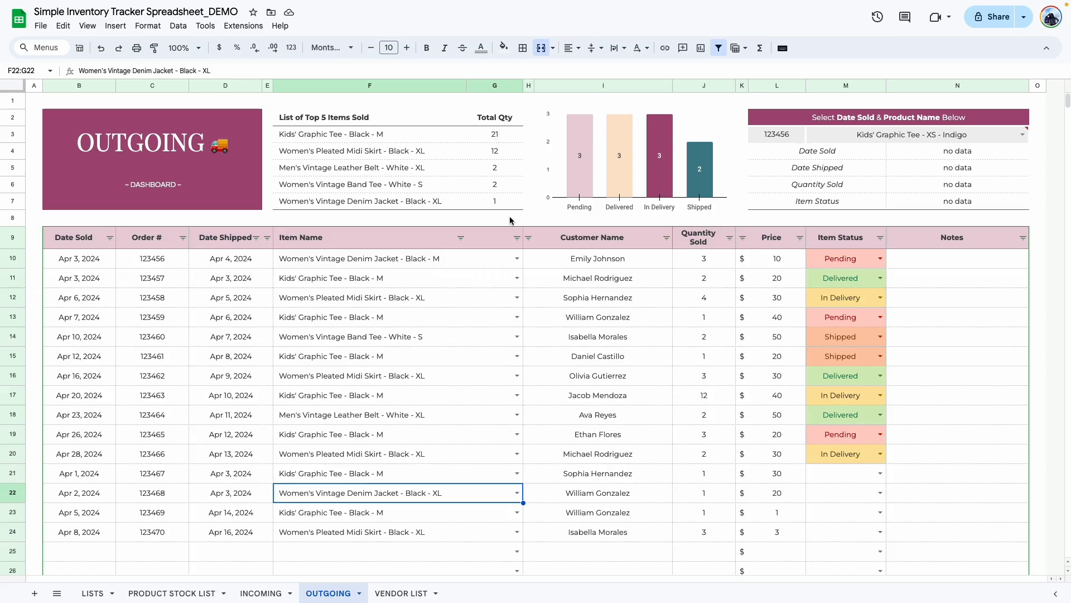
click(377, 139)
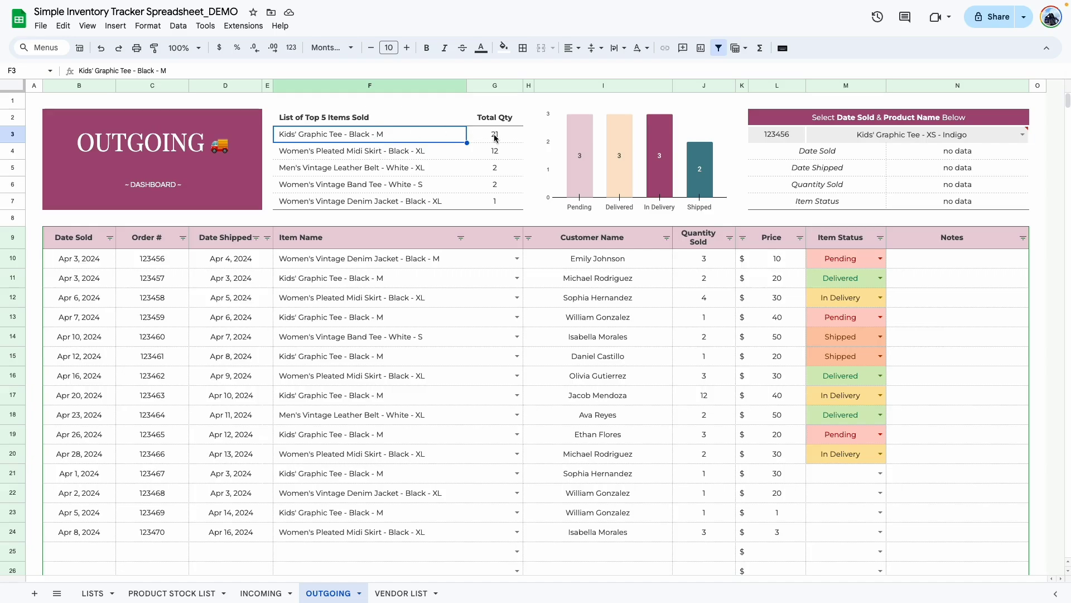
click(495, 138)
click(652, 352)
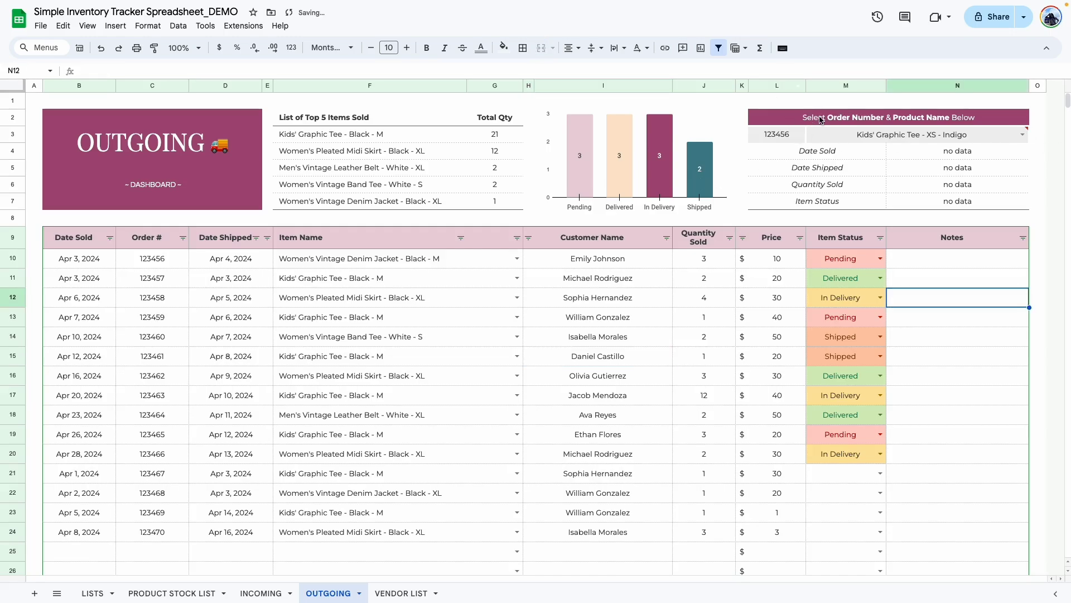
- Look up row 11's sale in the dashboard by entering its order number and choosing Kids' Graphic Tee - Black - M
click(821, 120)
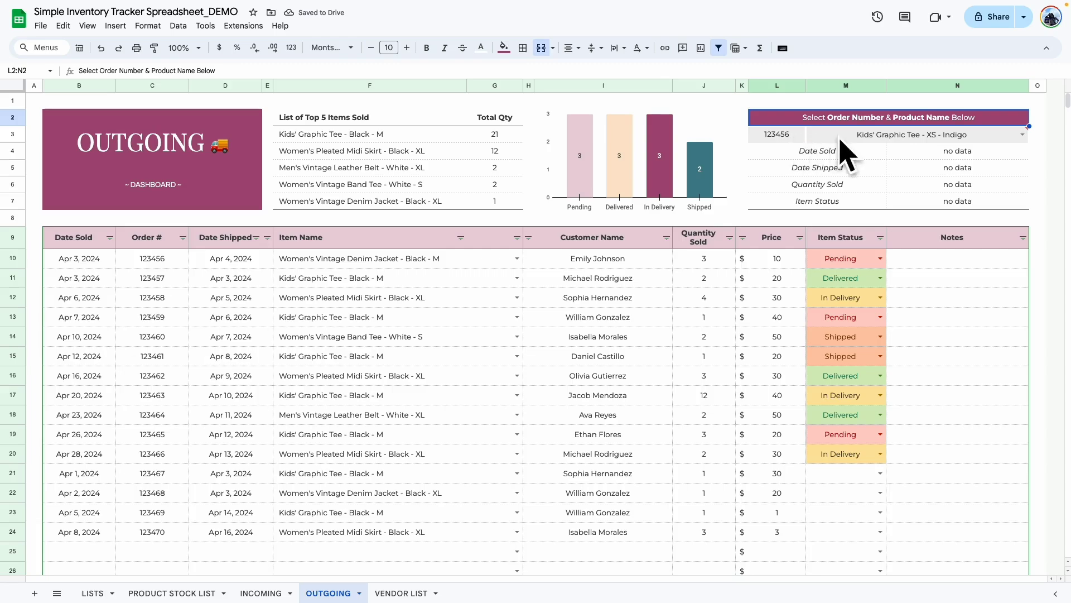
click(792, 138)
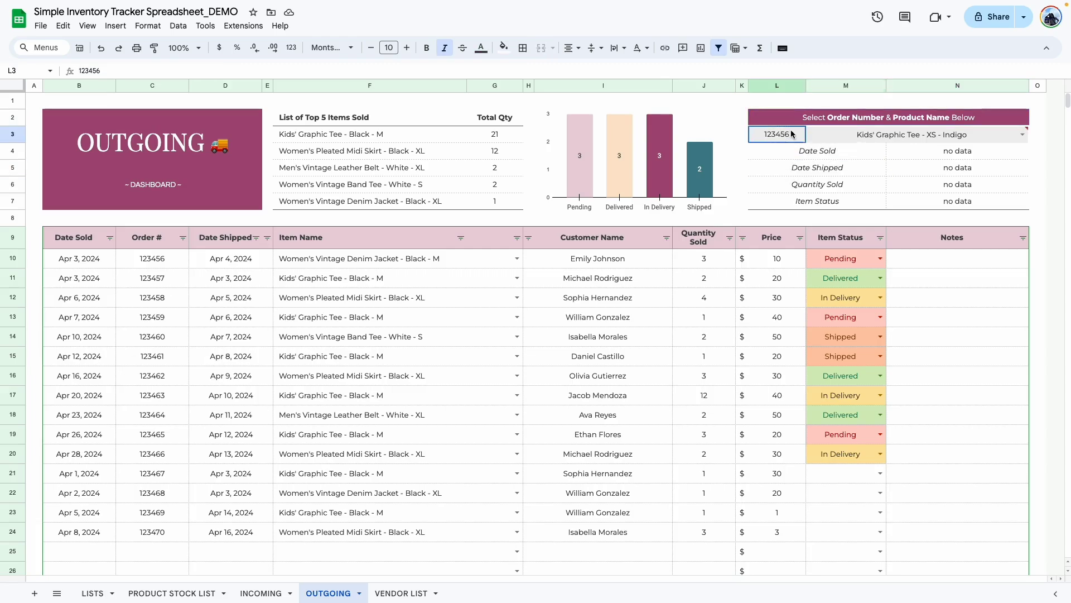
click(170, 277)
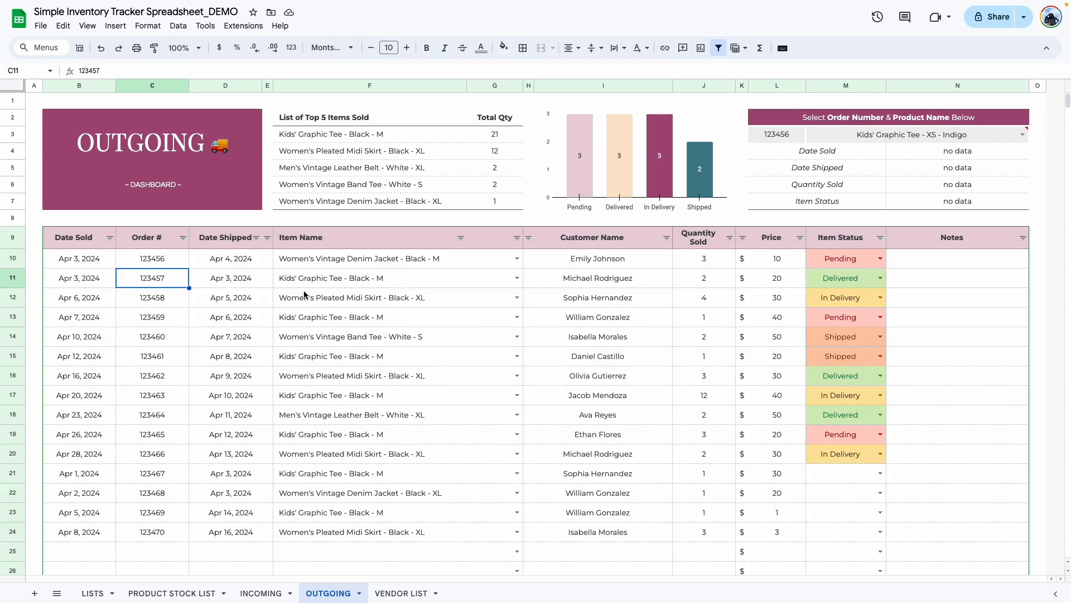
click(339, 280)
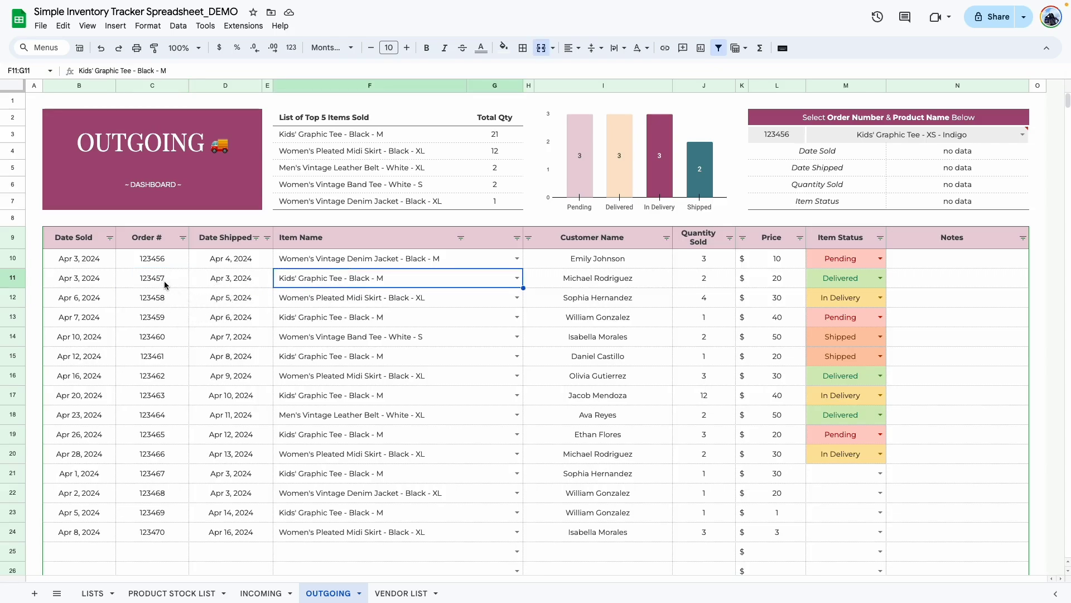
click(776, 134)
text(123457)
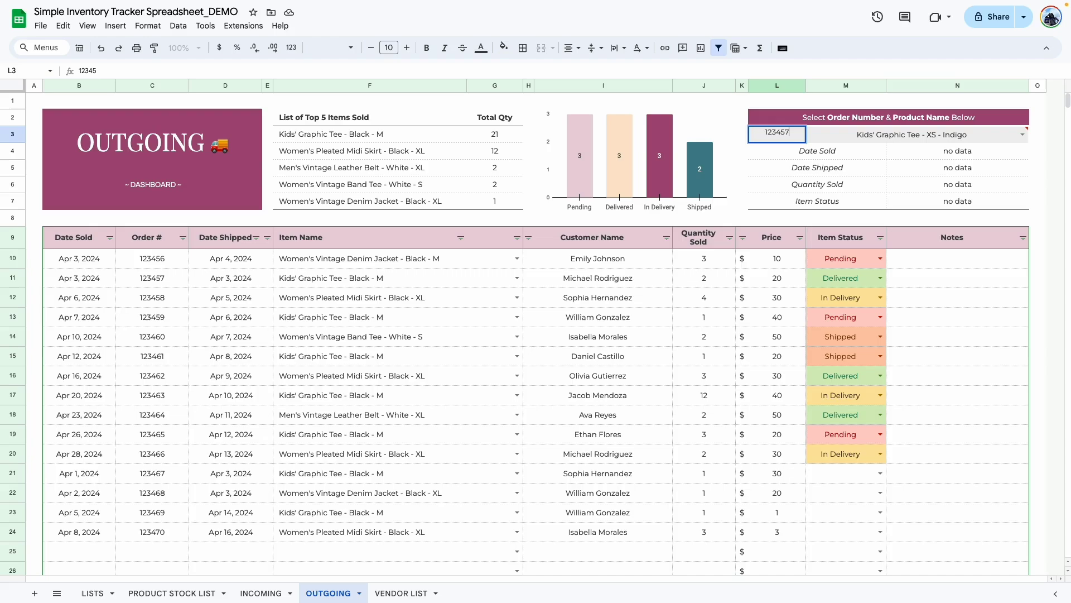
key(Tab)
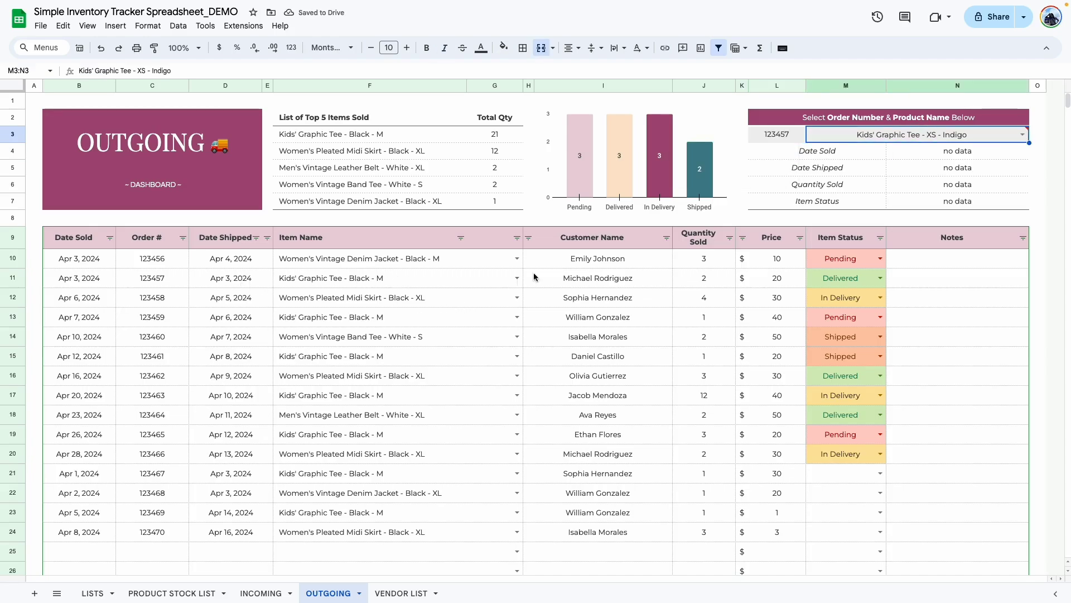
click(1023, 135)
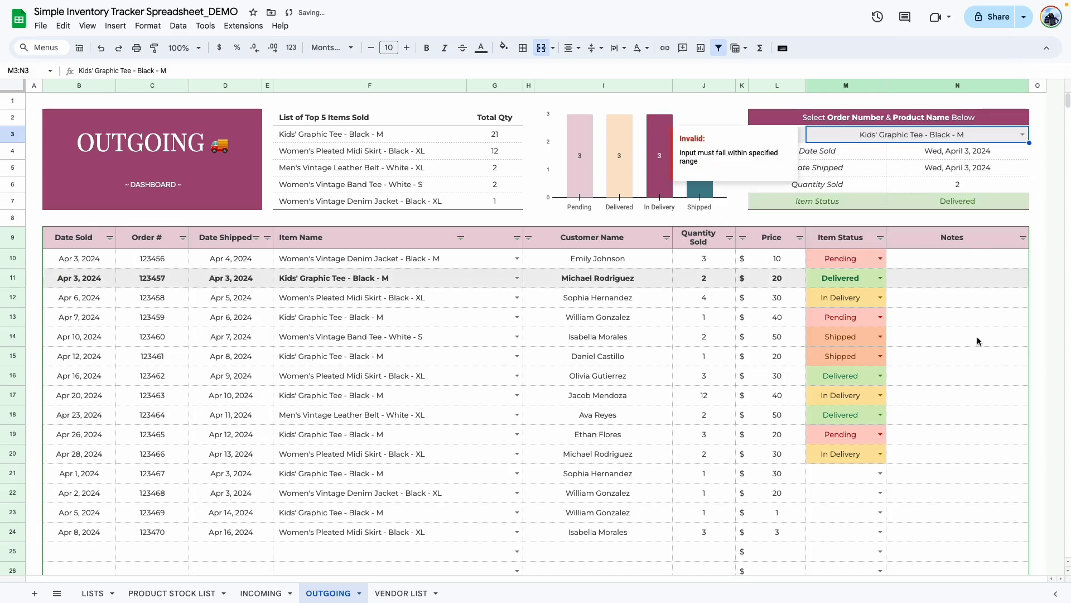
- Examine the looked-up sale's date sold, date shipped, quantity sold and item status
click(817, 159)
click(971, 151)
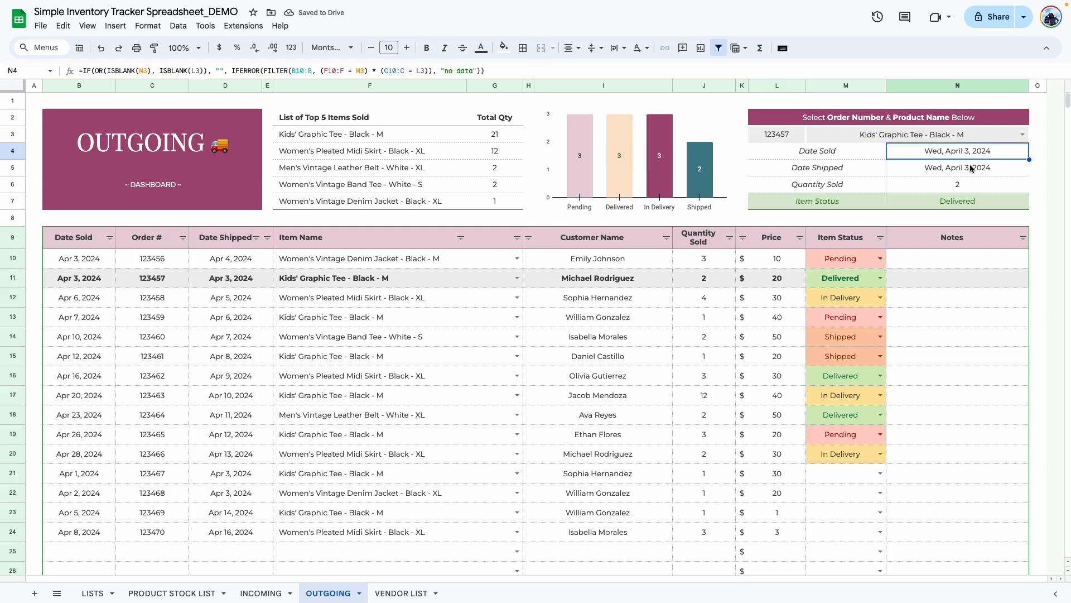
click(972, 169)
click(998, 189)
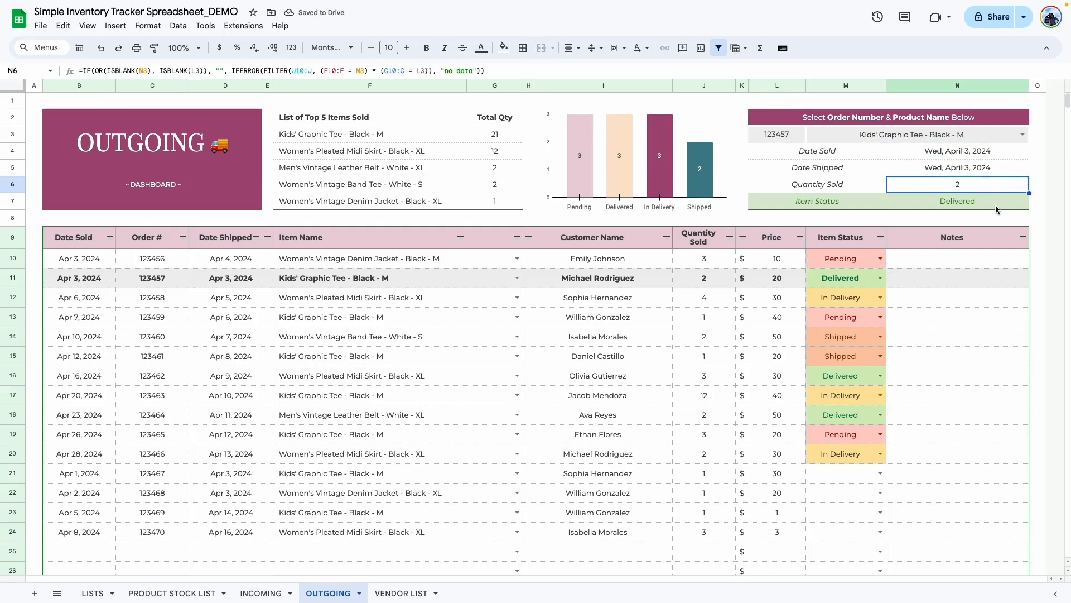
click(996, 206)
click(1000, 354)
- Clear the lookup's product name and choose Kids' Graphic Tee - Black - M again by searching for "kids"
click(941, 141)
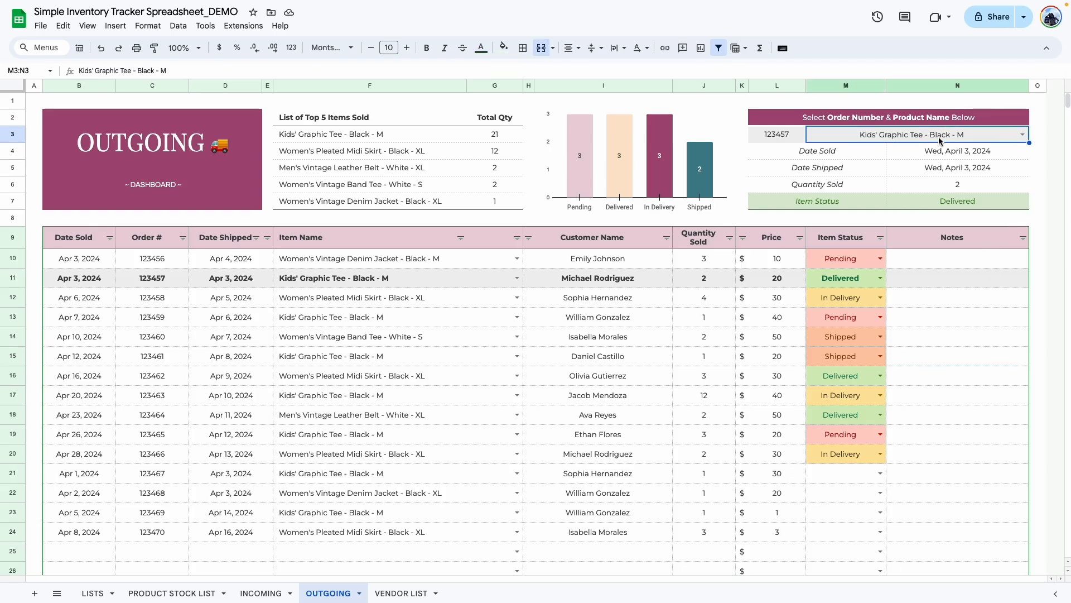
click(1020, 137)
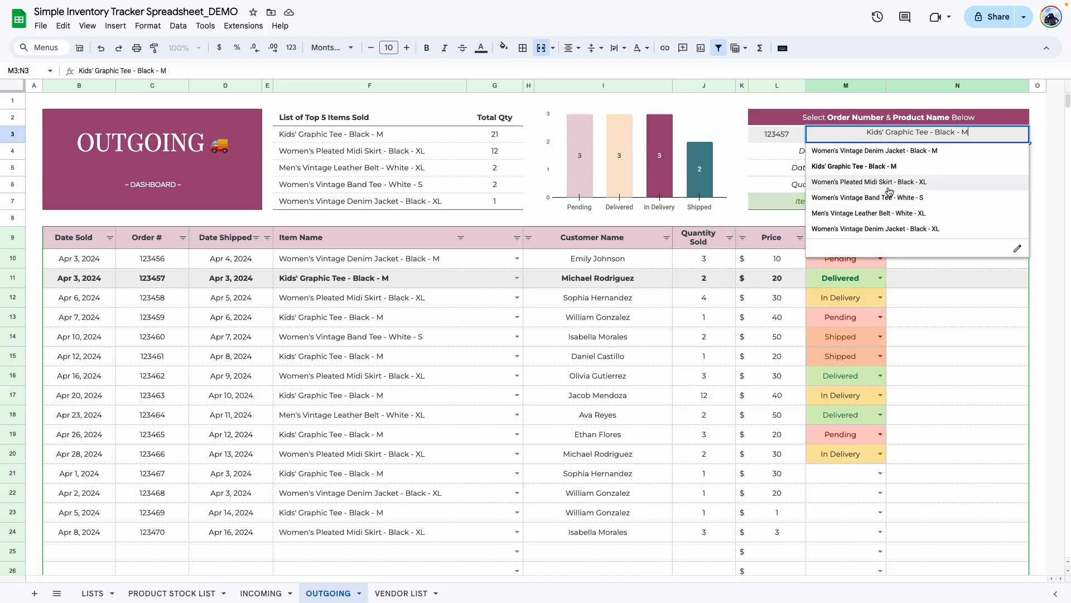
click(928, 141)
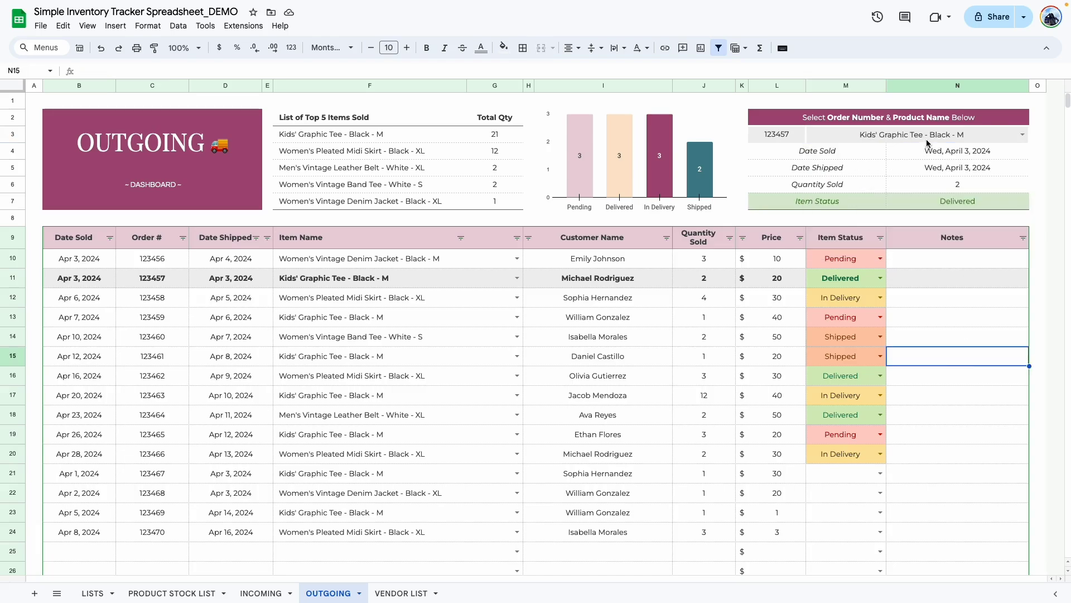
key(Delete)
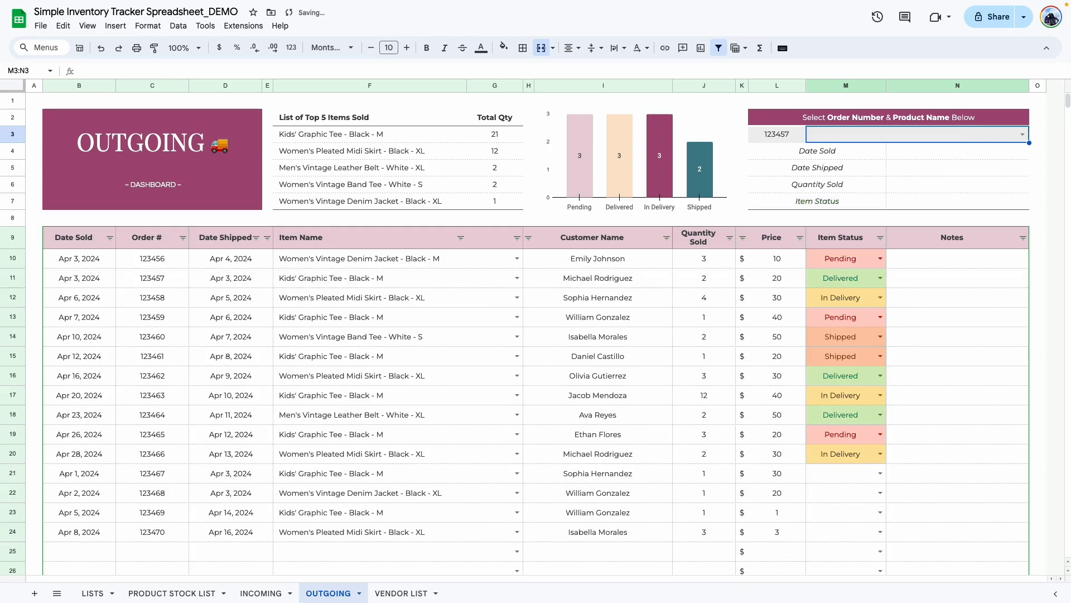
text(kids)
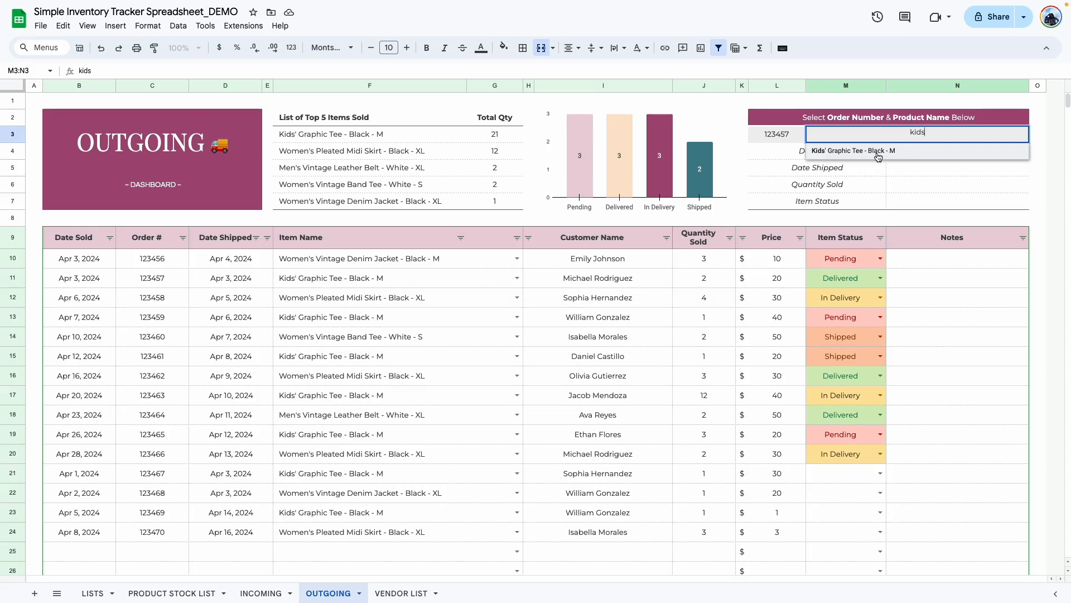
click(859, 156)
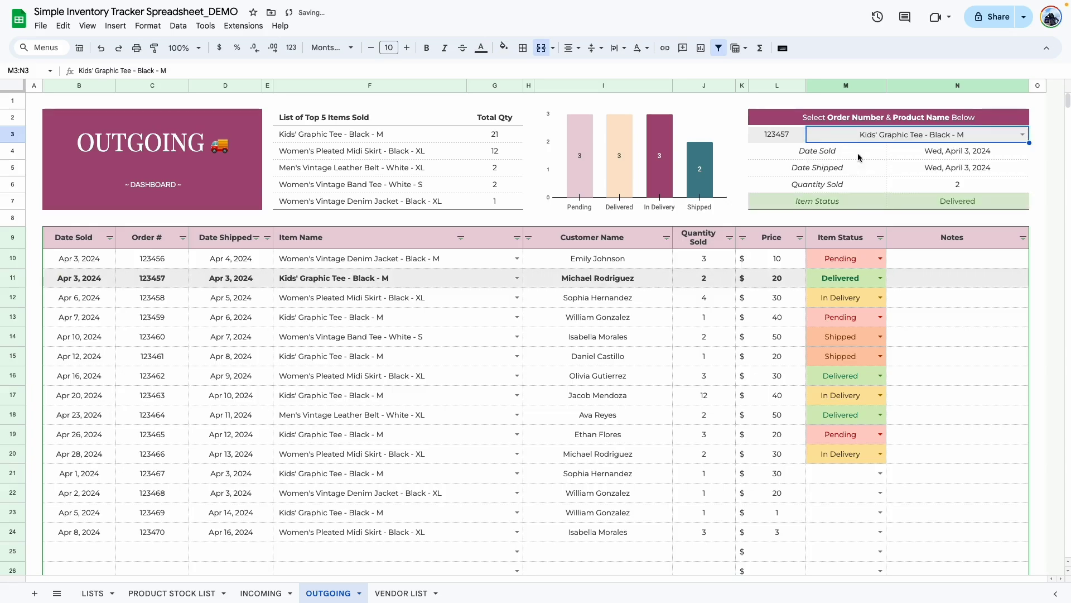
- Review the product options in the dashboard lookup and clear the product name
click(1021, 135)
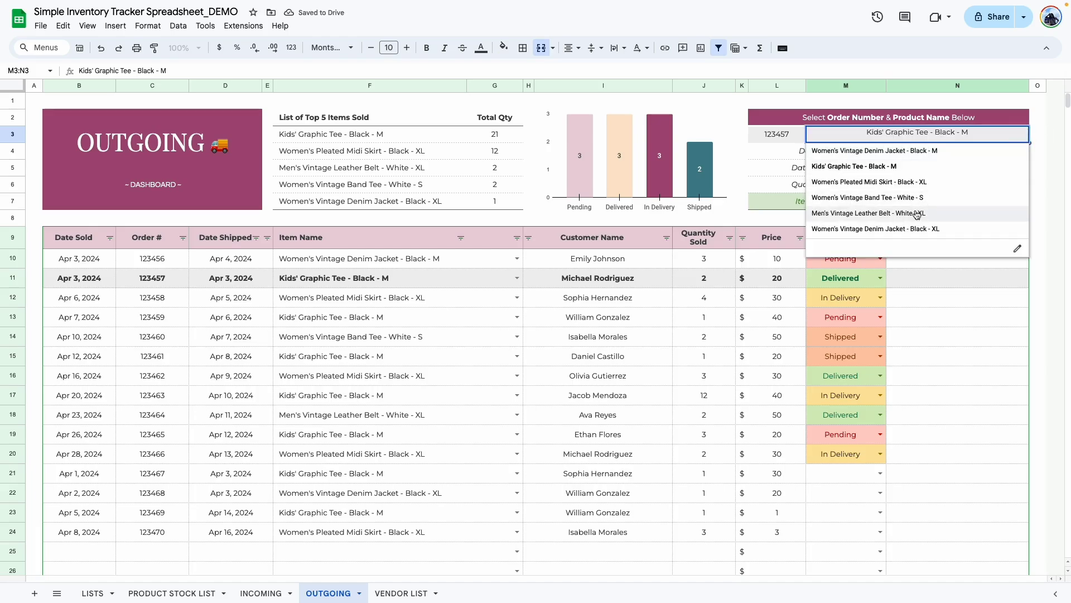
click(903, 132)
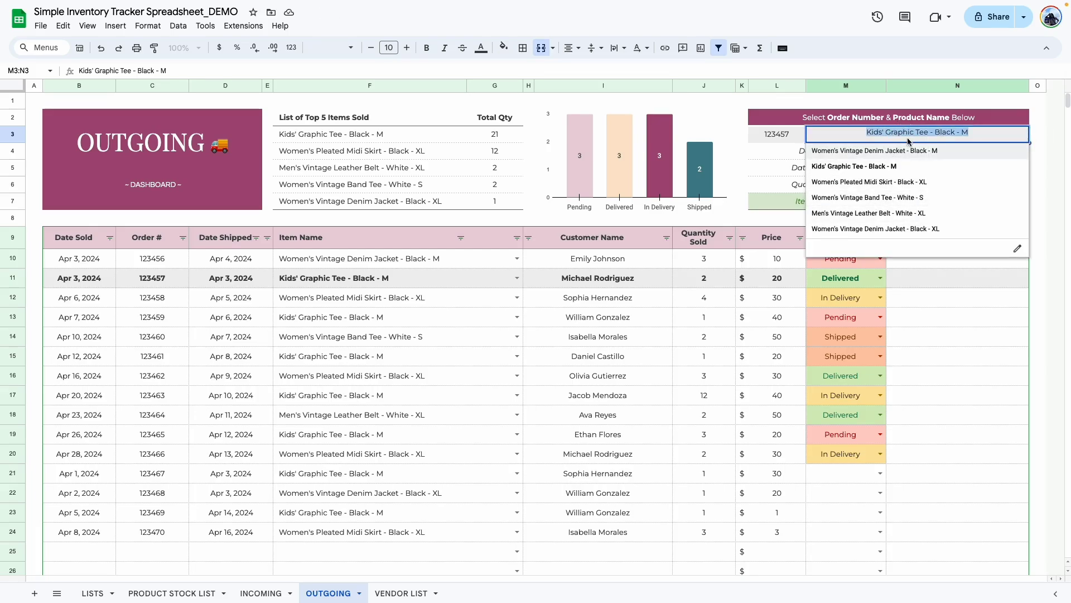
key(BackSpace)
key(Return)
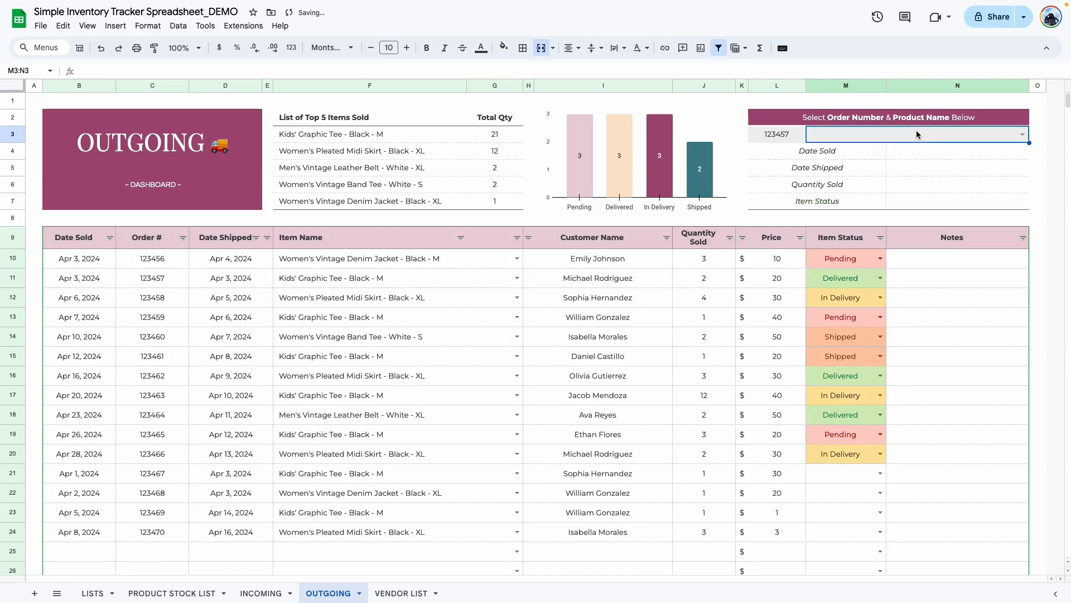
- Choose Women's Pleated Midi Skirt - Black - XL as the dashboard lookup's product name by searching for "midi"
text(women)
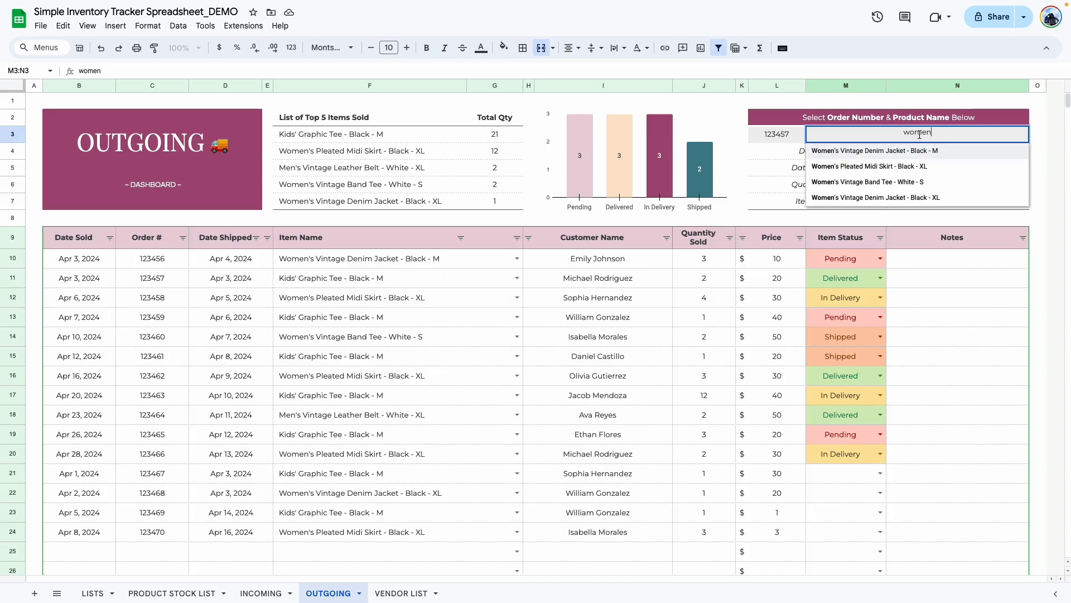
key(BackSpace)
key(BackSpace)
key(BackSpace)
key(BackSpace)
key(BackSpace)
text(midi)
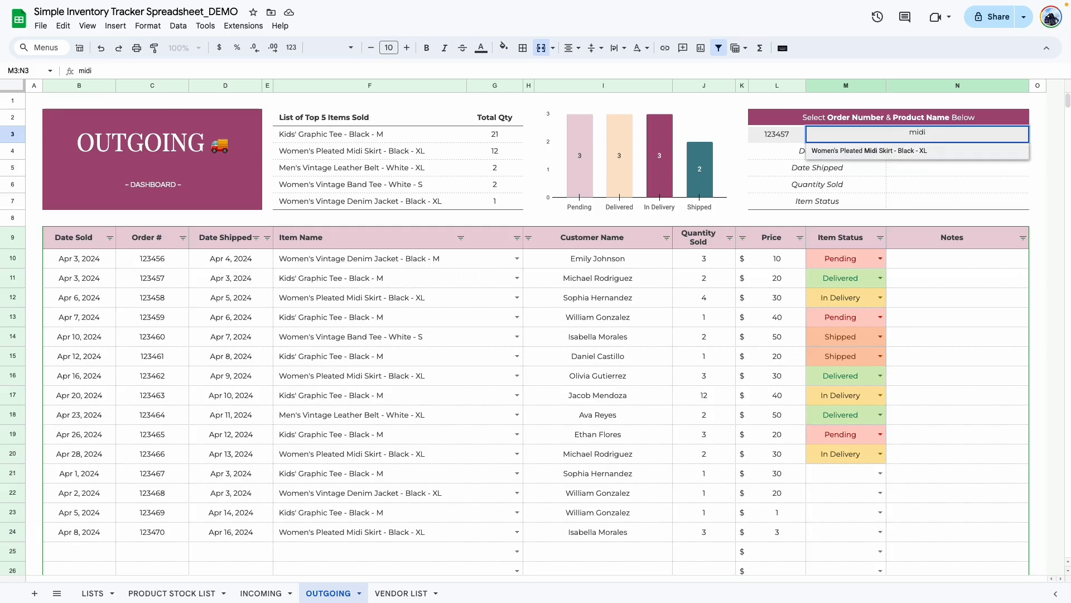
click(880, 152)
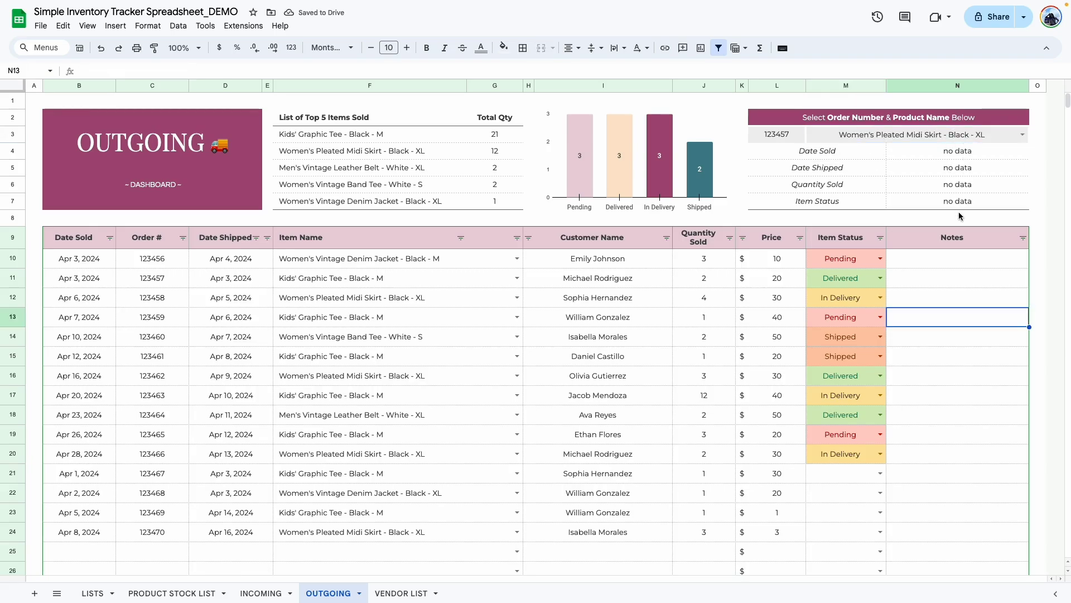
- Set the lookup's order number to the one in row 20 and compare the result with that sale's row
double_click(784, 136)
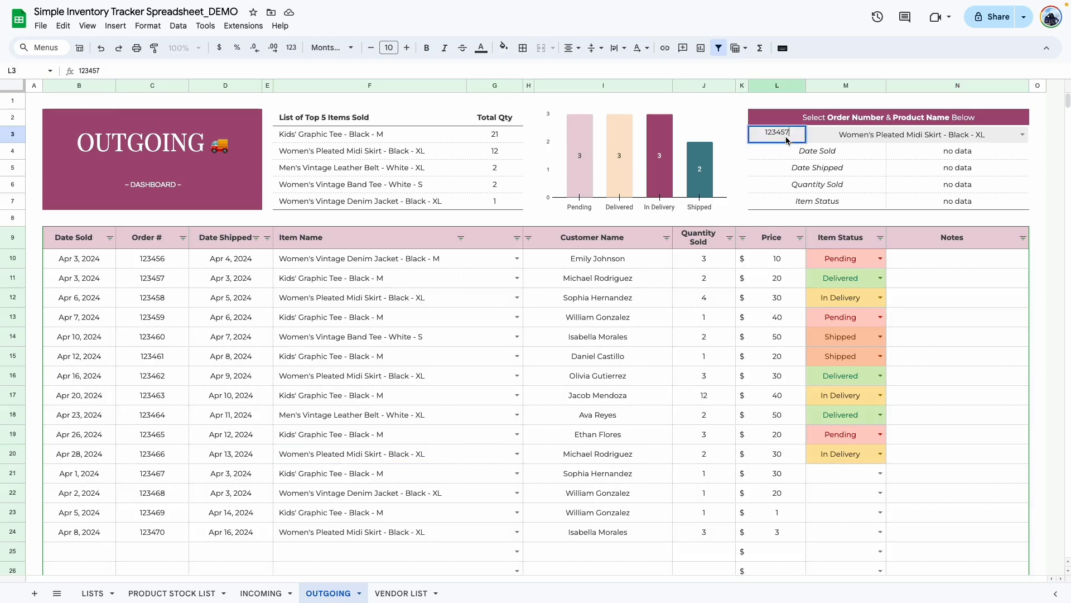
key(BackSpace)
key(BackSpace)
text(66)
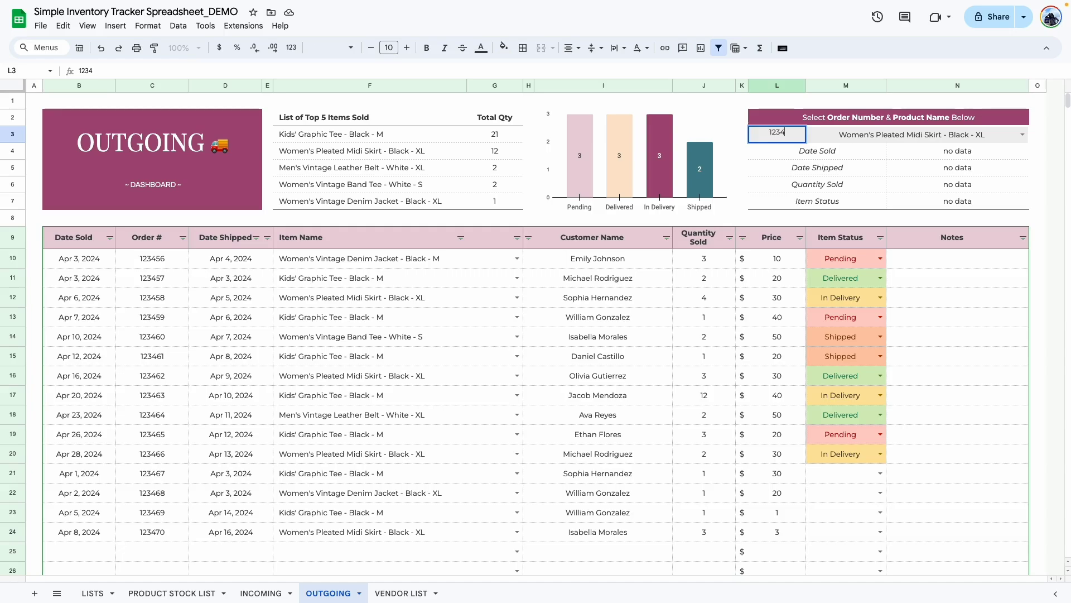
key(Return)
click(976, 156)
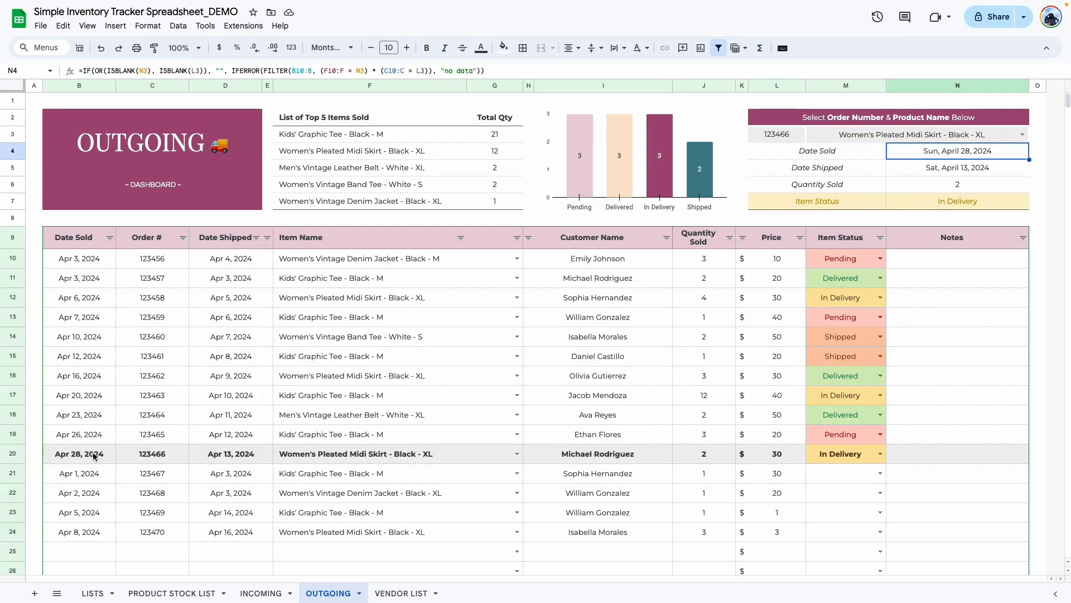
drag(91, 453, 939, 456)
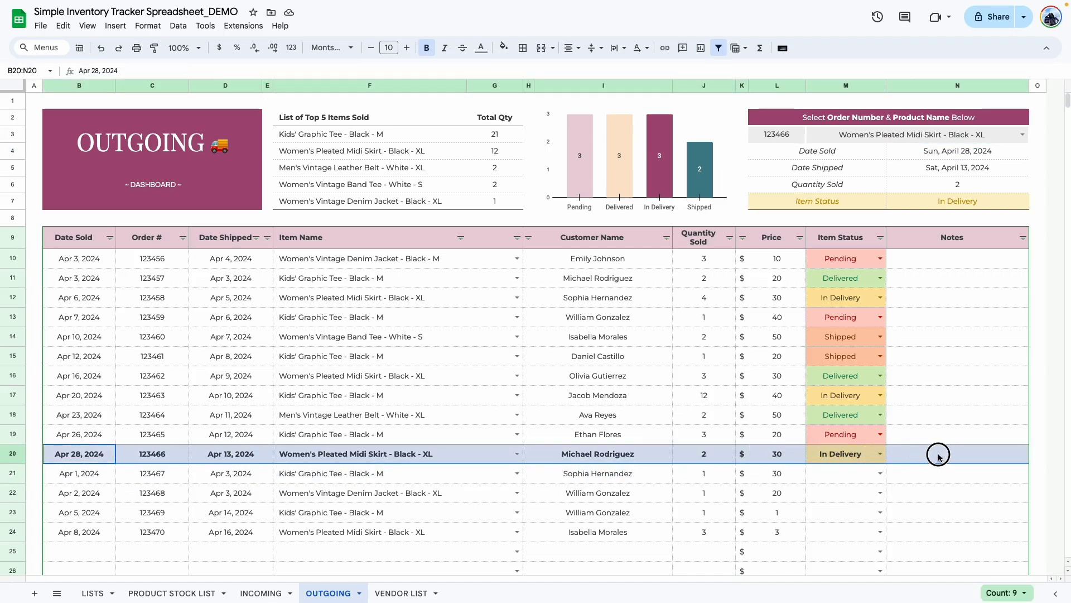
click(454, 524)
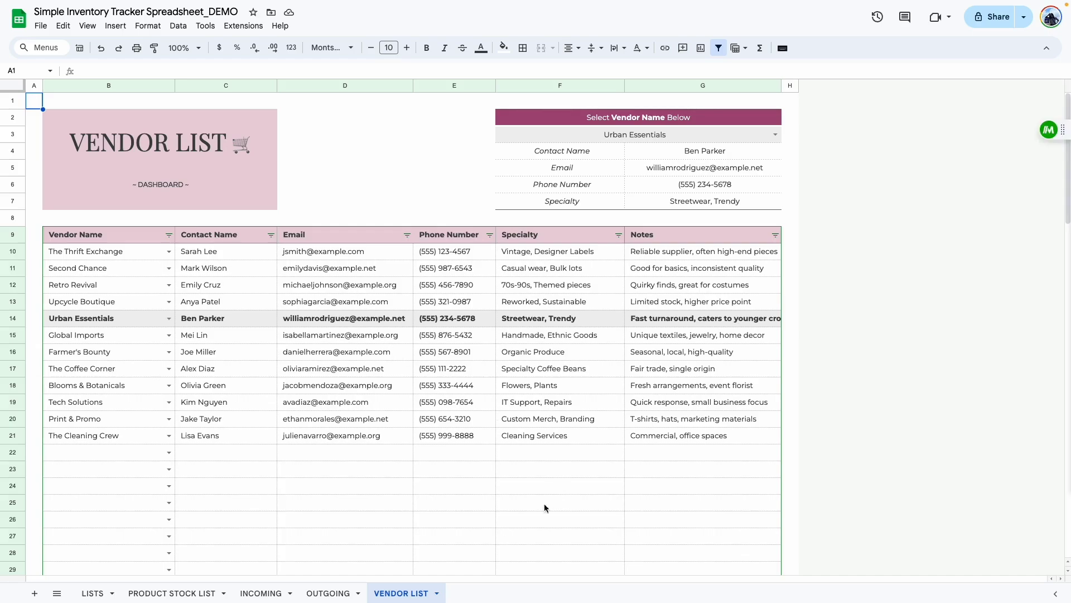
- Examine the vendor name entries on the VENDOR LIST sheet and their source in the Supplier / Vendor column of LISTS
click(330, 517)
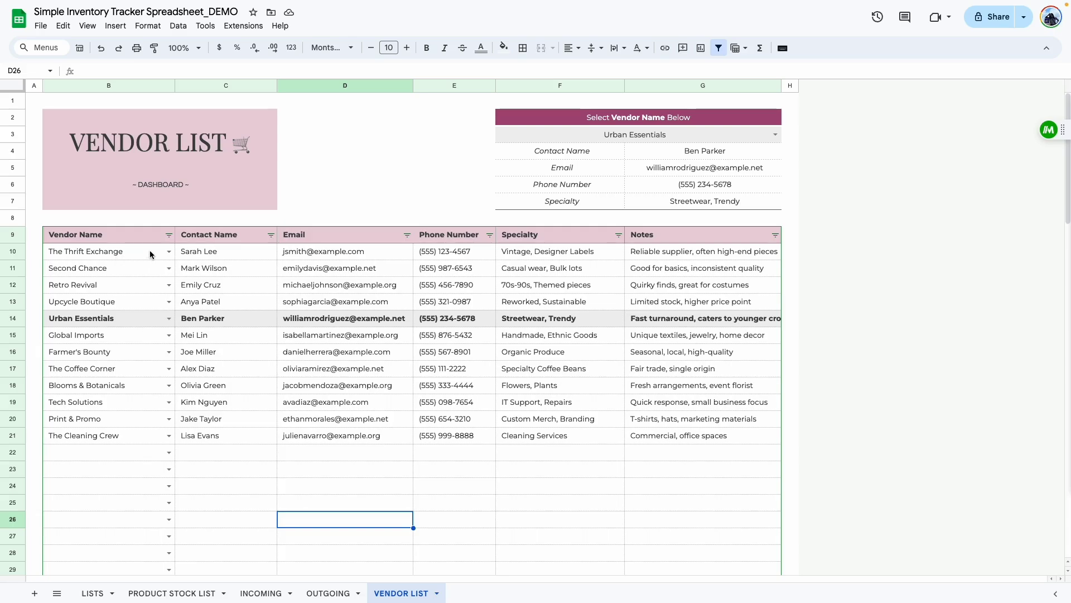
click(169, 251)
click(172, 252)
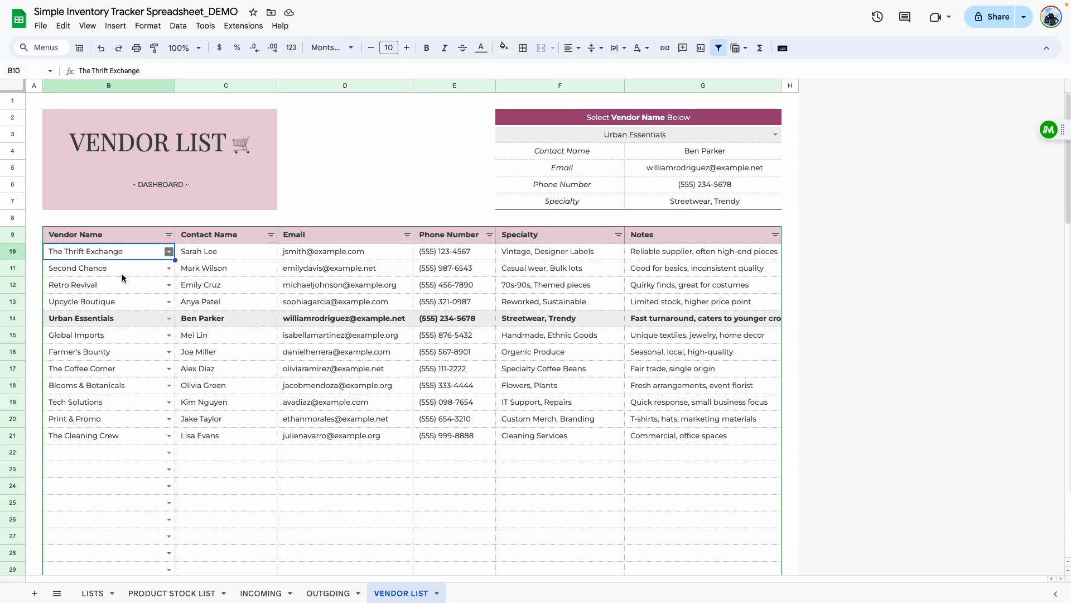
click(269, 501)
click(99, 595)
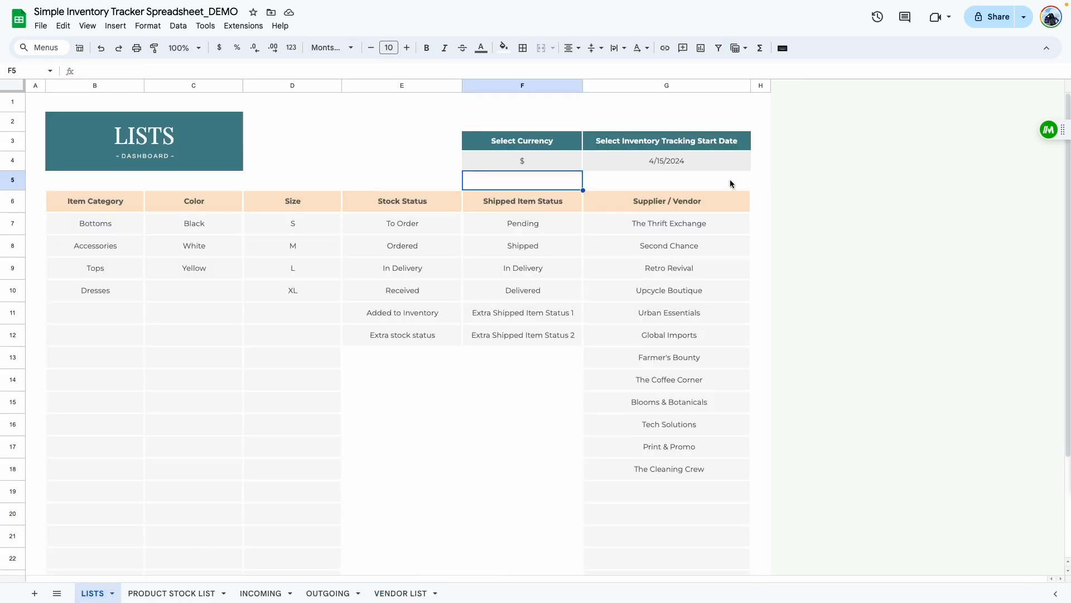
click(409, 594)
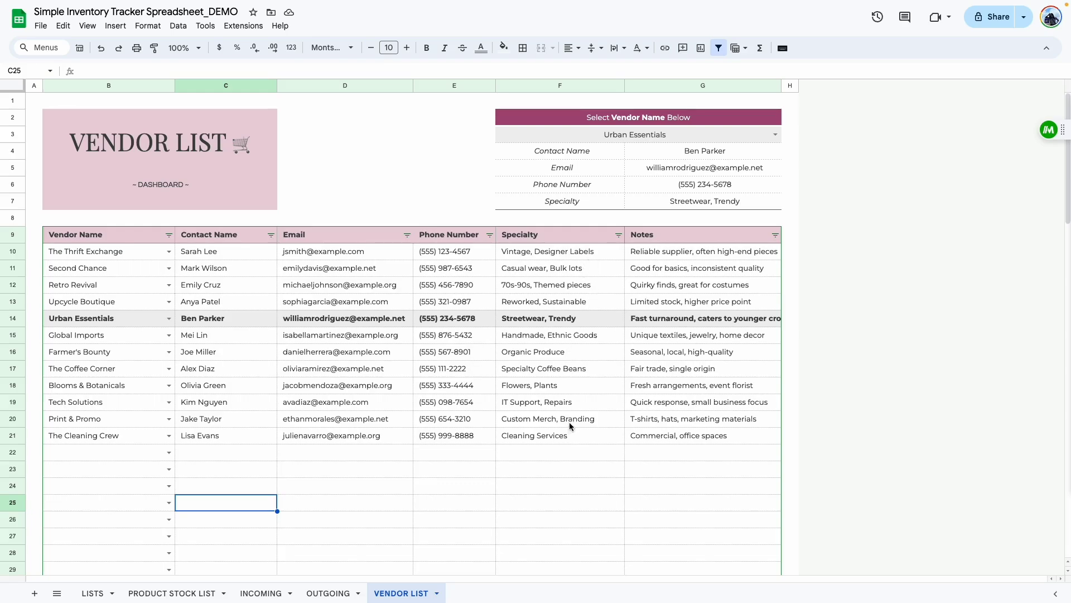
- Examine the Specialty and Notes columns of the vendor table
double_click(526, 232)
click(563, 289)
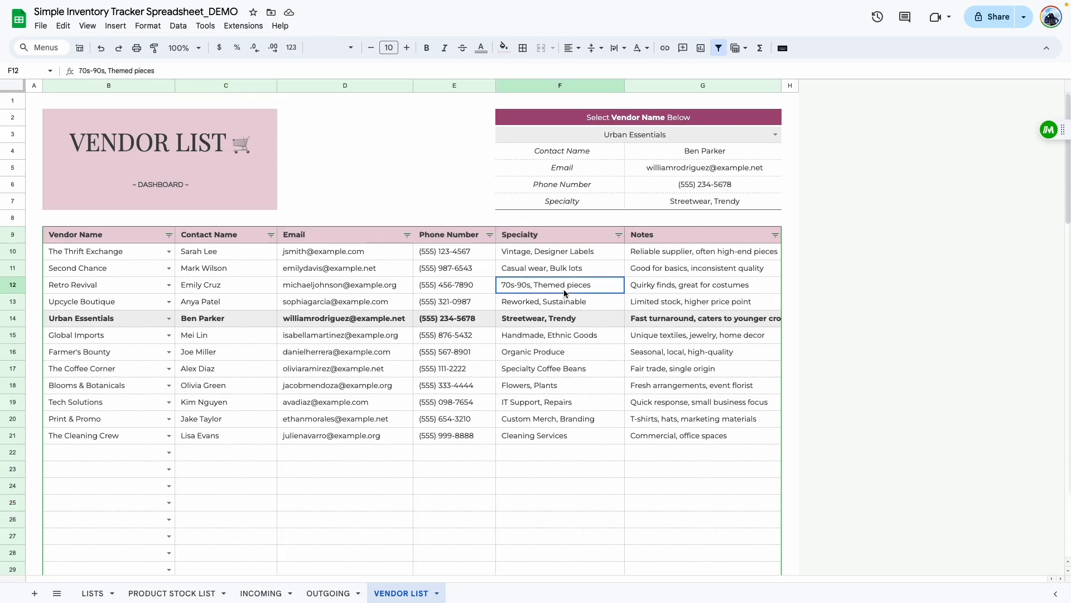
drag(572, 245, 574, 419)
click(538, 239)
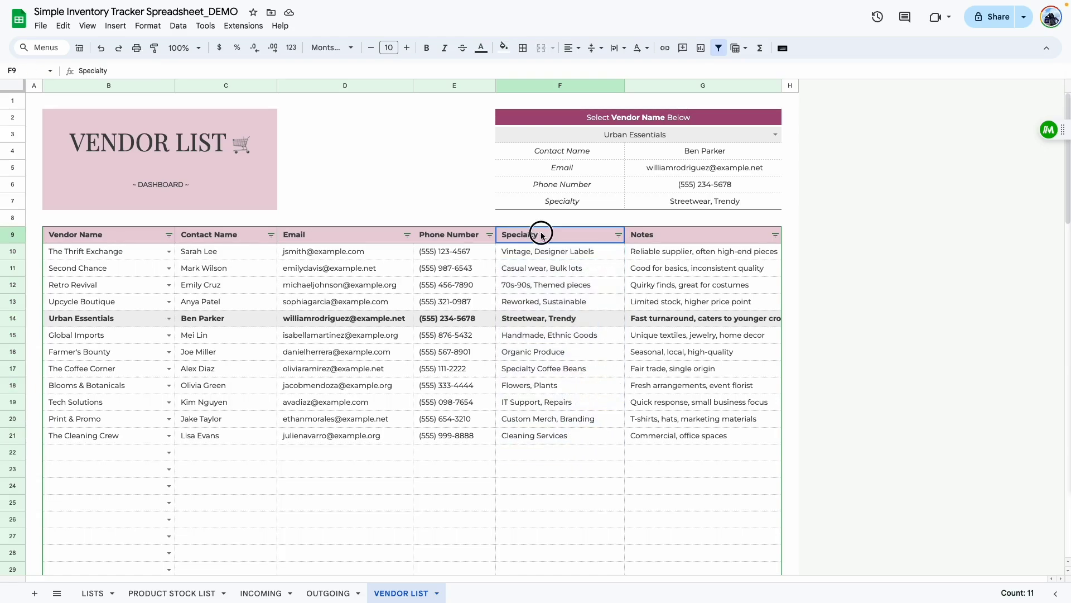
click(608, 254)
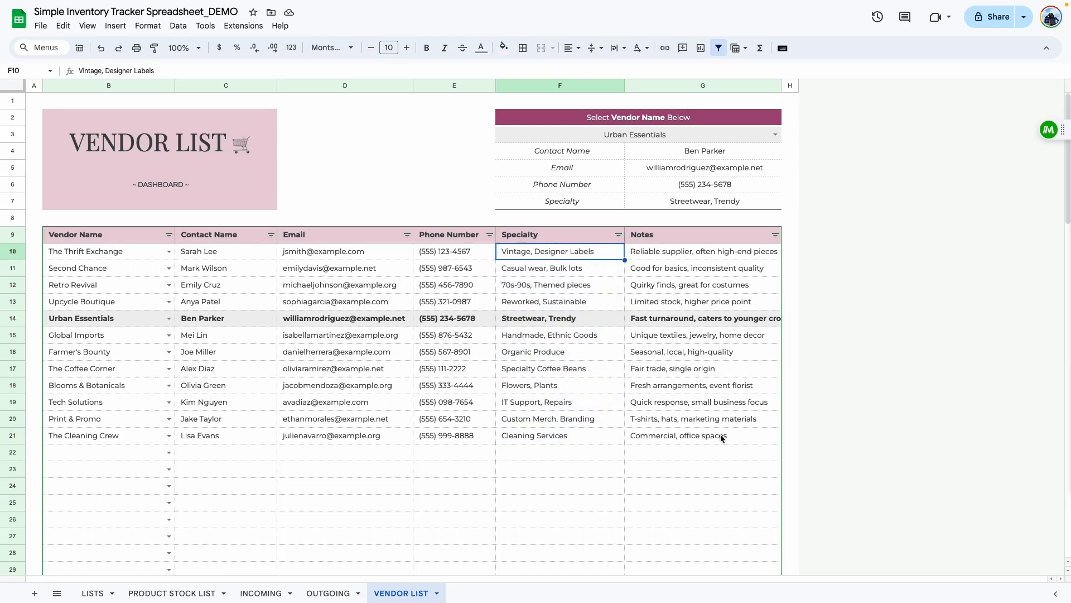
drag(703, 251, 707, 426)
click(698, 502)
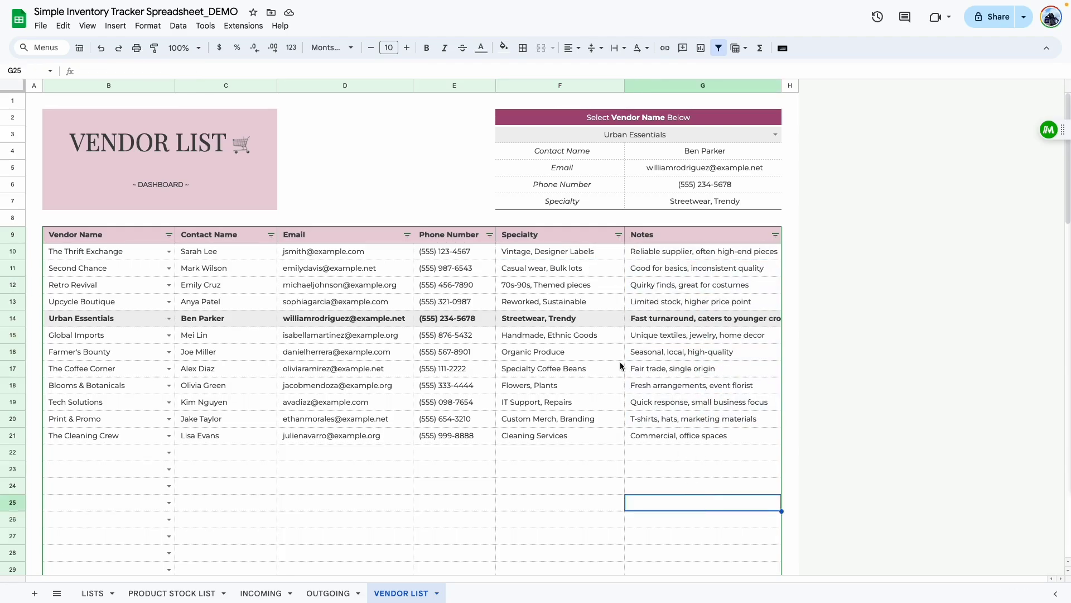
- Choose Retro Revival in the vendor dashboard lookup
click(775, 134)
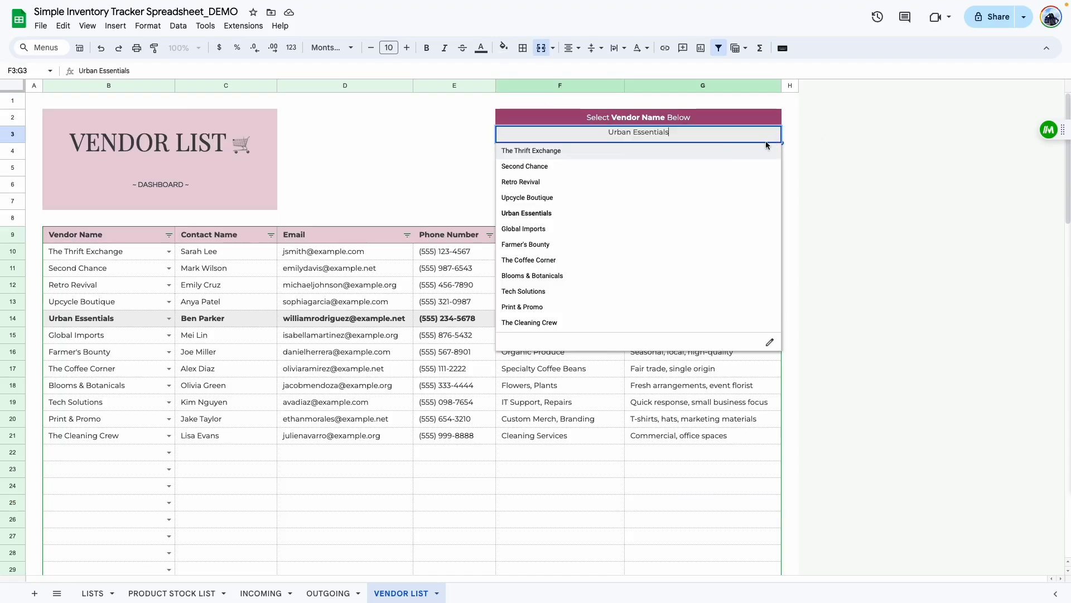
click(522, 180)
click(583, 151)
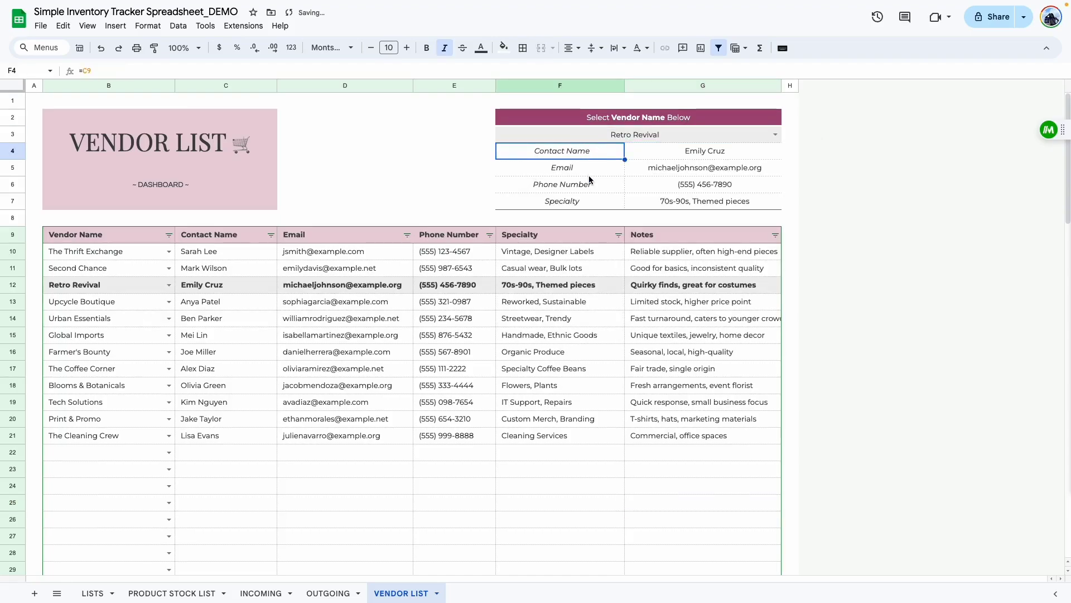
- Examine Retro Revival's contact name, email, phone number and specialty in the lookup, and its row in the vendor table
click(590, 170)
click(683, 157)
click(690, 173)
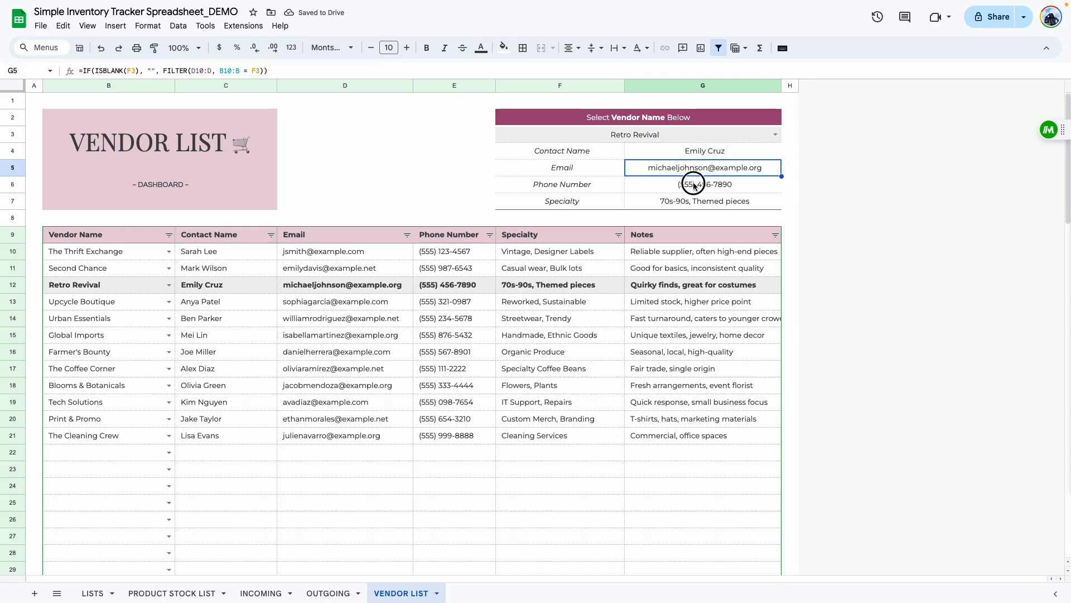
click(691, 183)
click(673, 152)
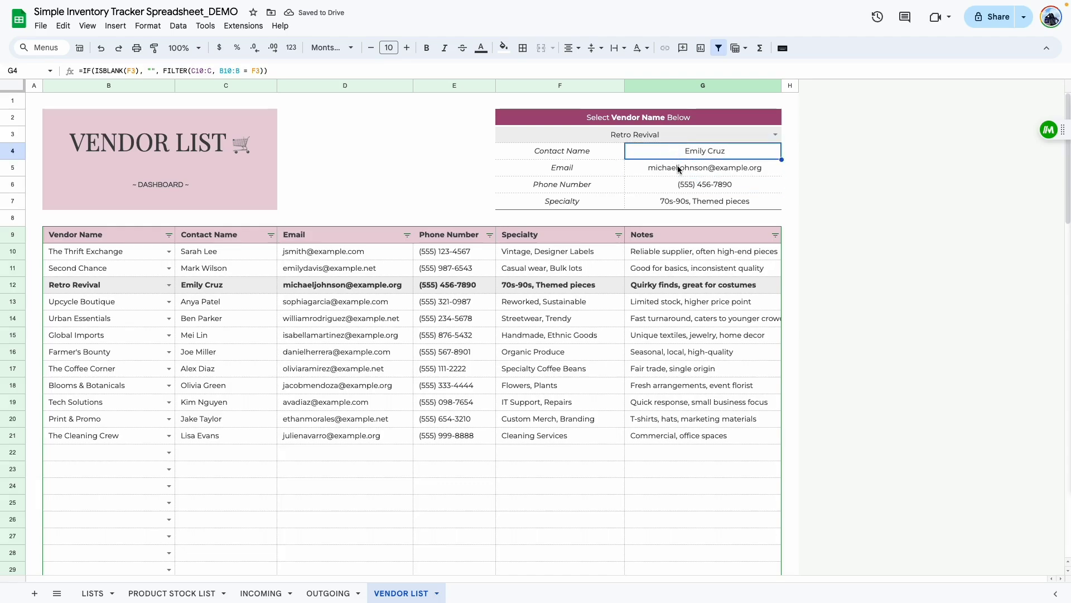
click(680, 171)
click(684, 189)
click(691, 202)
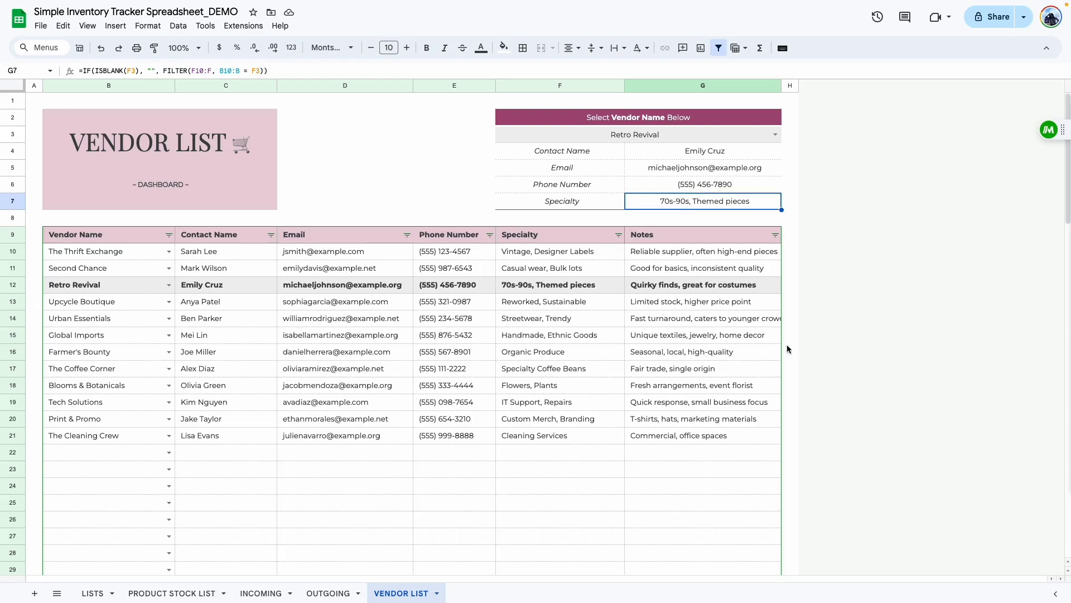
click(770, 369)
click(753, 401)
click(167, 286)
drag(256, 295, 722, 292)
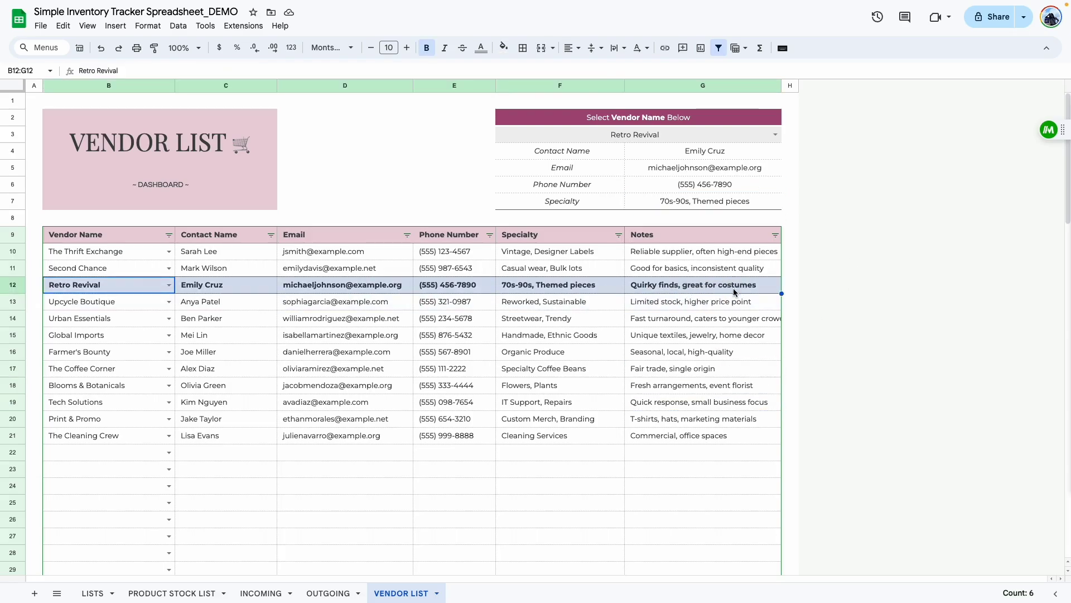
click(713, 436)
- Examine the calculated columns from Total Qty Added to Stock Status on the PRODUCT STOCK LIST sheet
click(171, 592)
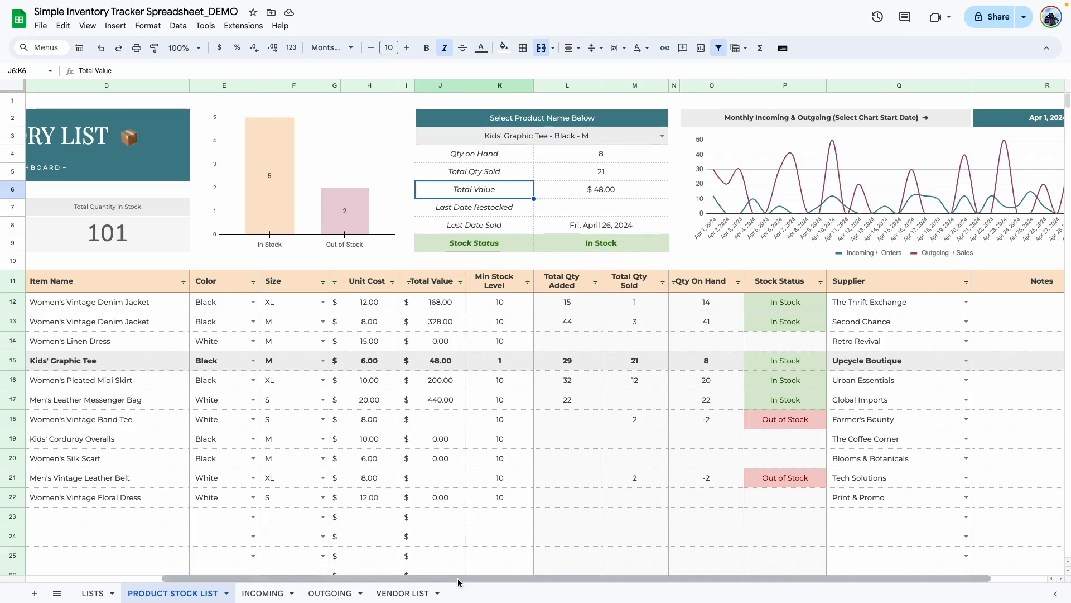
scroll(325, 534, left, 3)
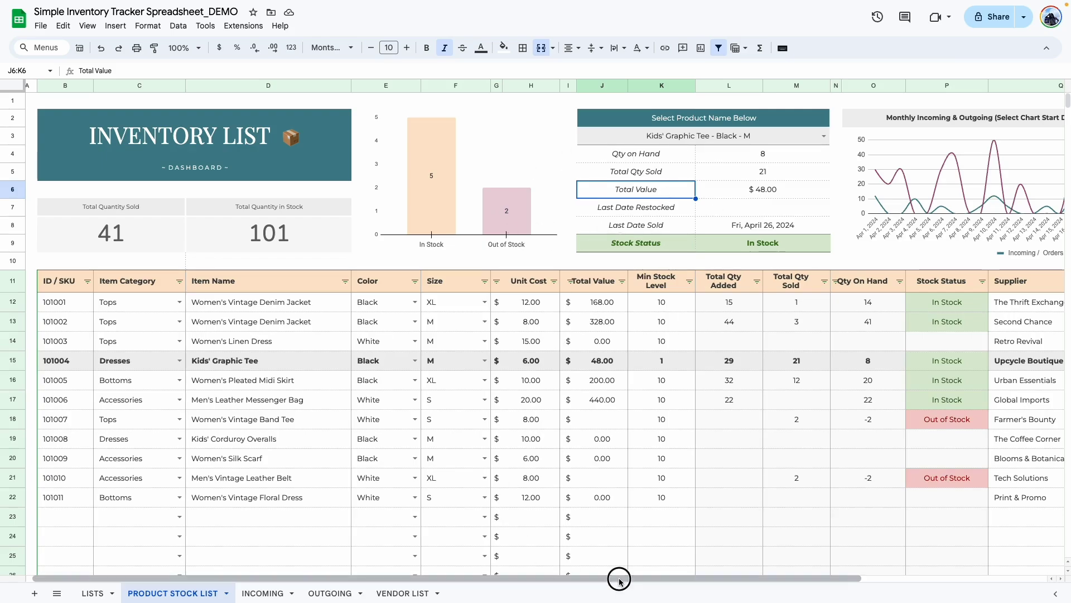
drag(617, 579, 803, 579)
drag(497, 302, 689, 552)
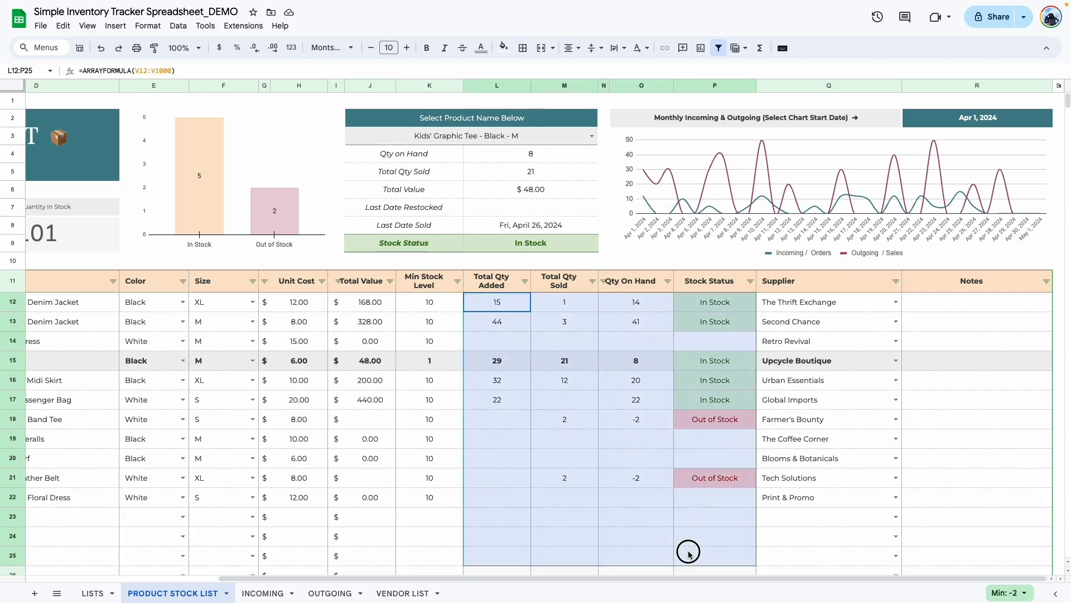
click(627, 522)
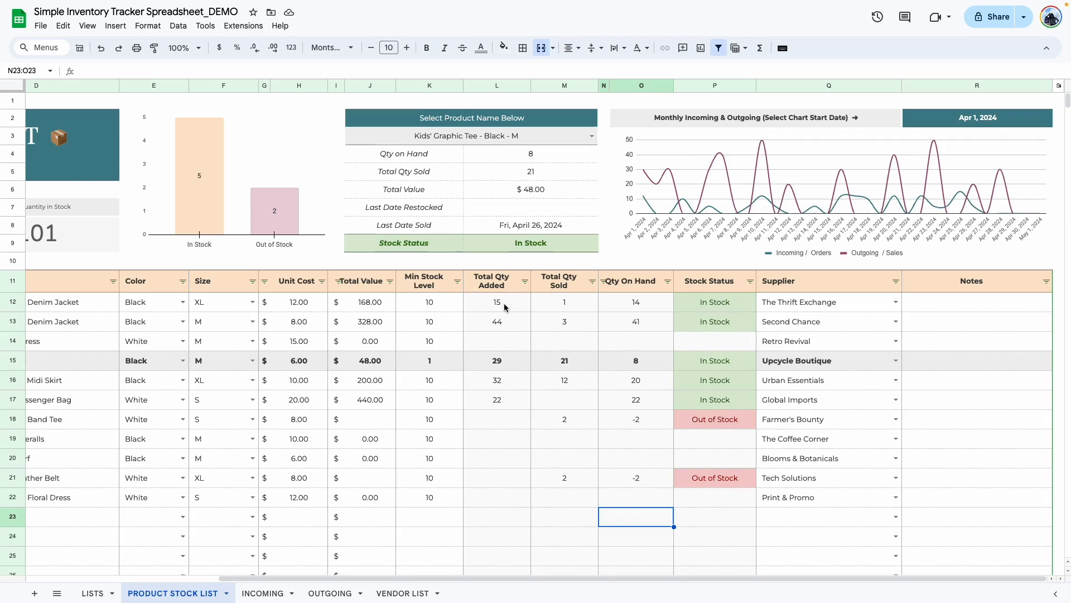
- Review the quantity added, quantity sold, quantity on hand and stock status of the black XL Women's Vintage Denim Jacket
click(505, 307)
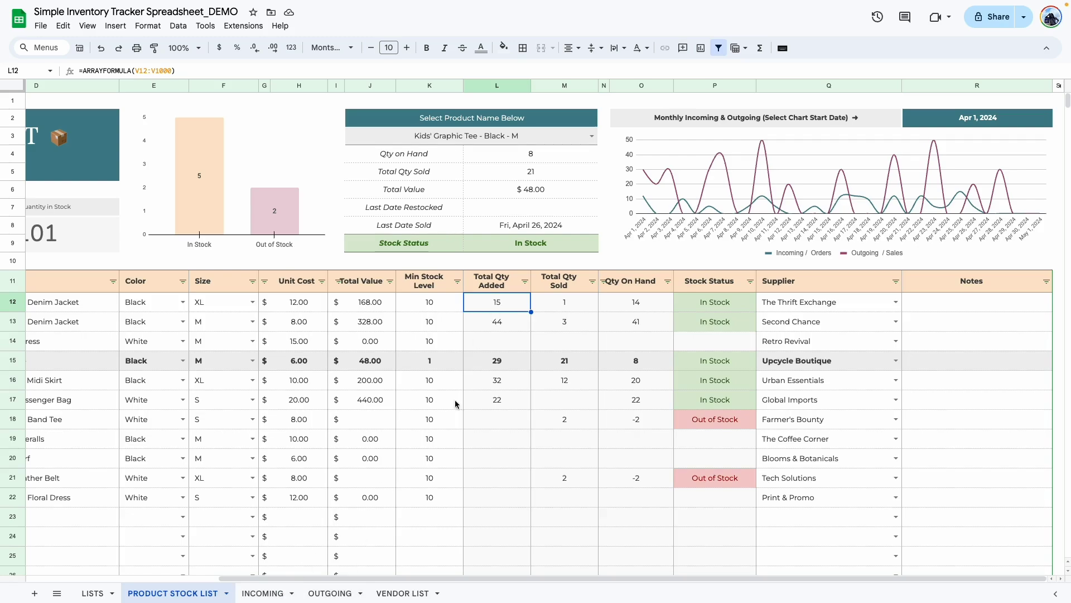
click(578, 307)
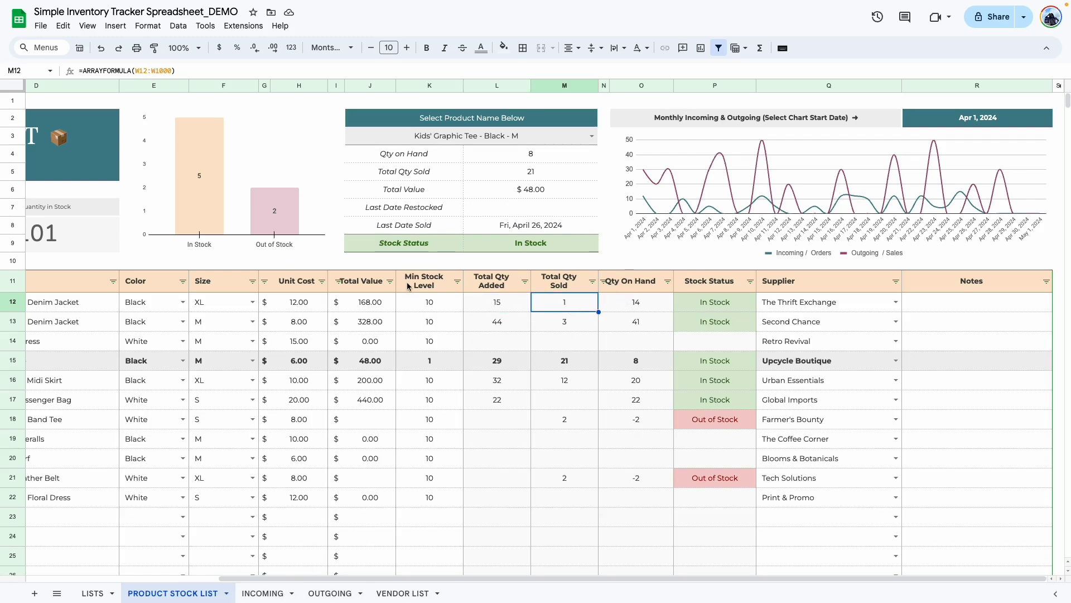
click(656, 304)
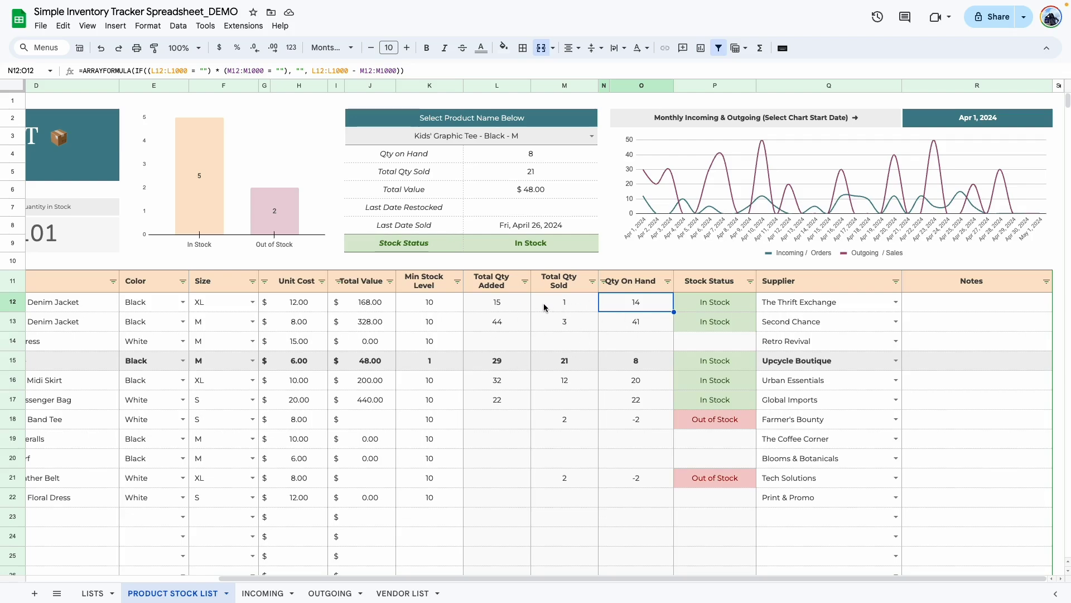
click(733, 308)
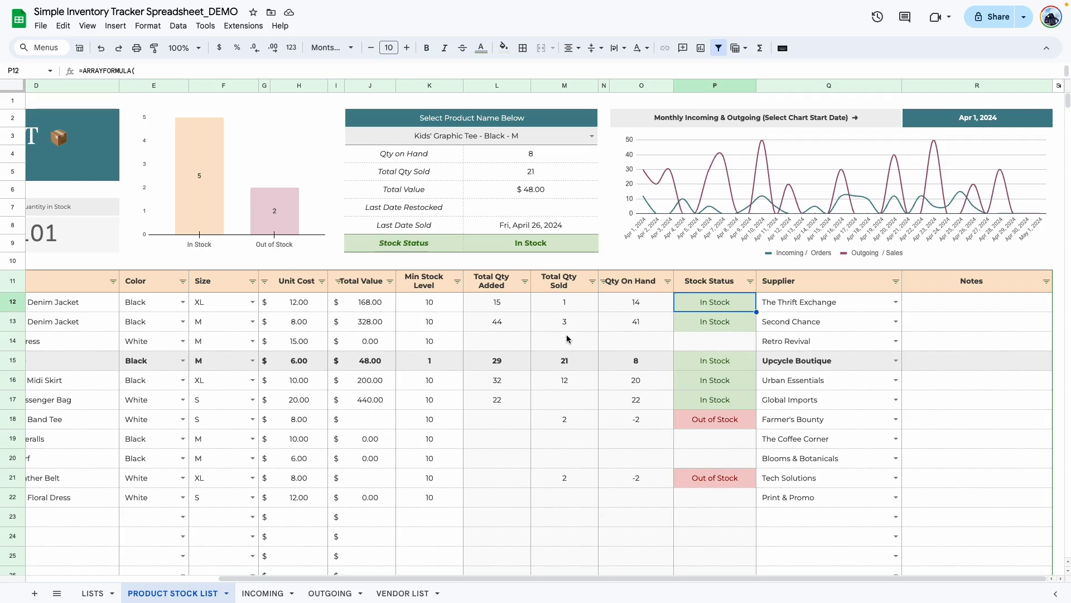
click(645, 335)
click(713, 308)
click(644, 309)
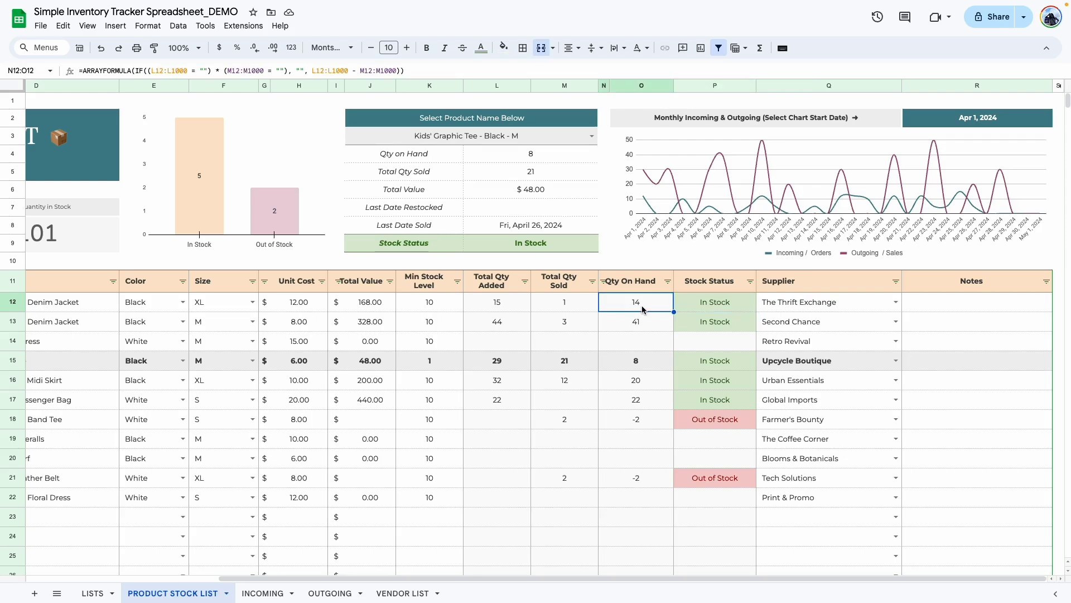
- Set the minimum stock level of the black XL Women's Vintage Denim Jacket to 15 and compare it with the quantity on hand
click(442, 306)
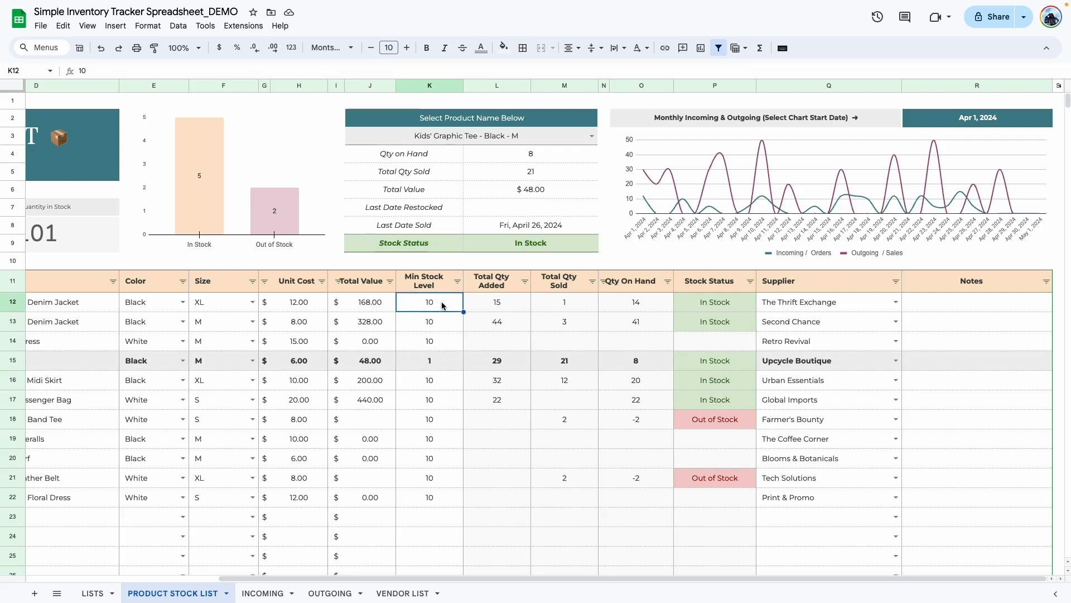
text(15)
key(Return)
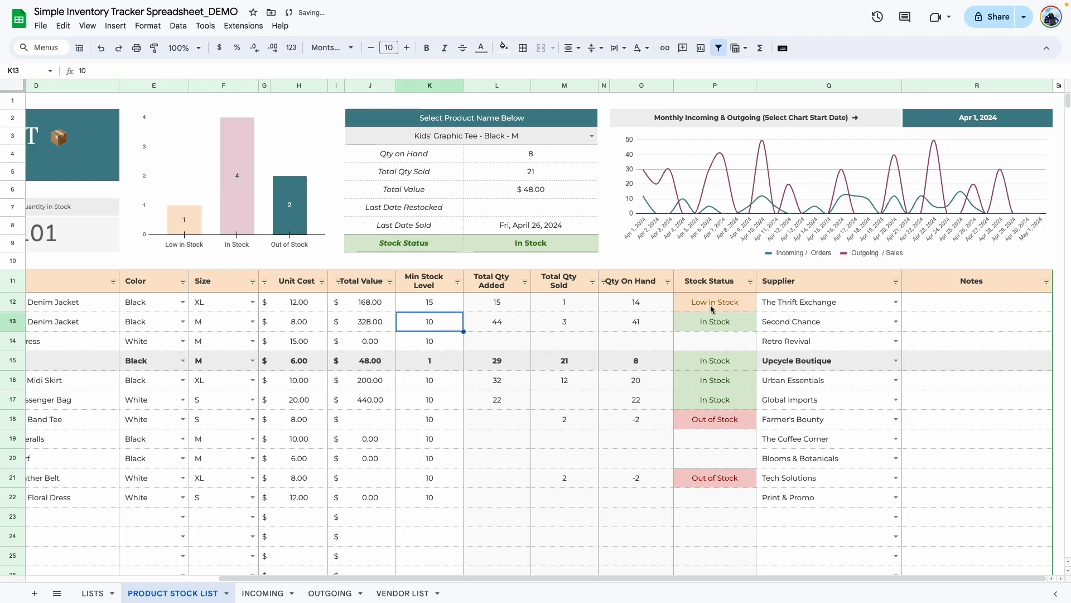
click(429, 308)
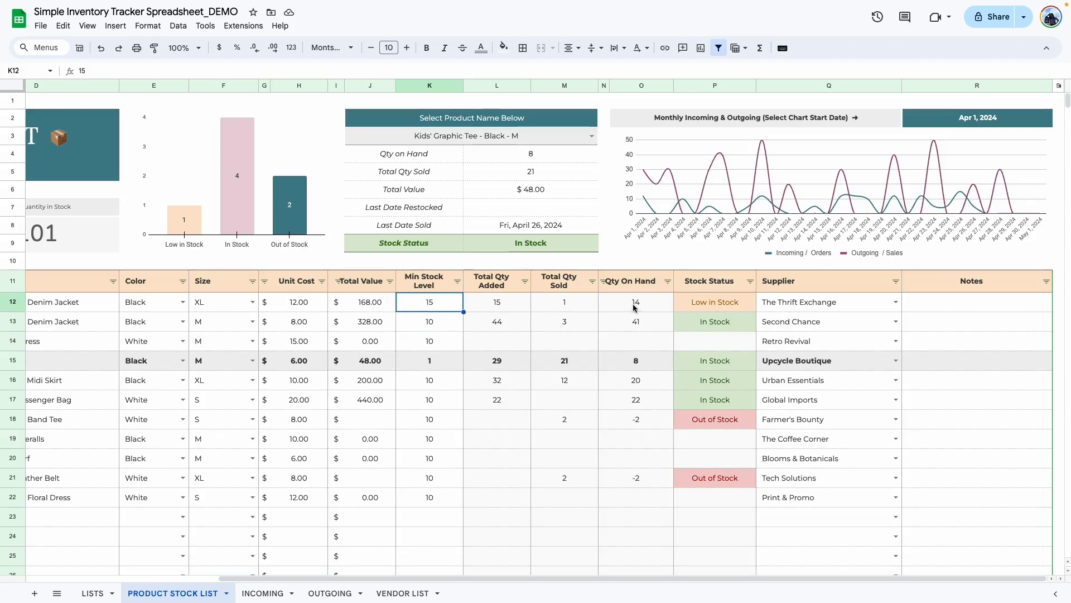
click(652, 308)
- On the OUTGOING sheet, set the quantity sold to 30 for the black XL Women's Vintage Denim Jacket order
click(328, 593)
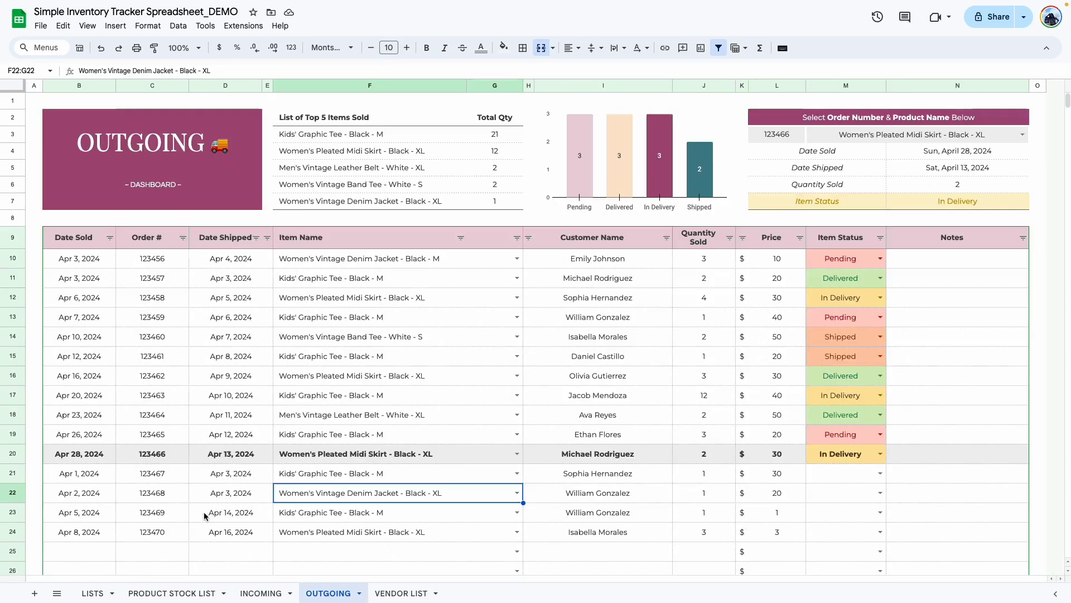
click(783, 494)
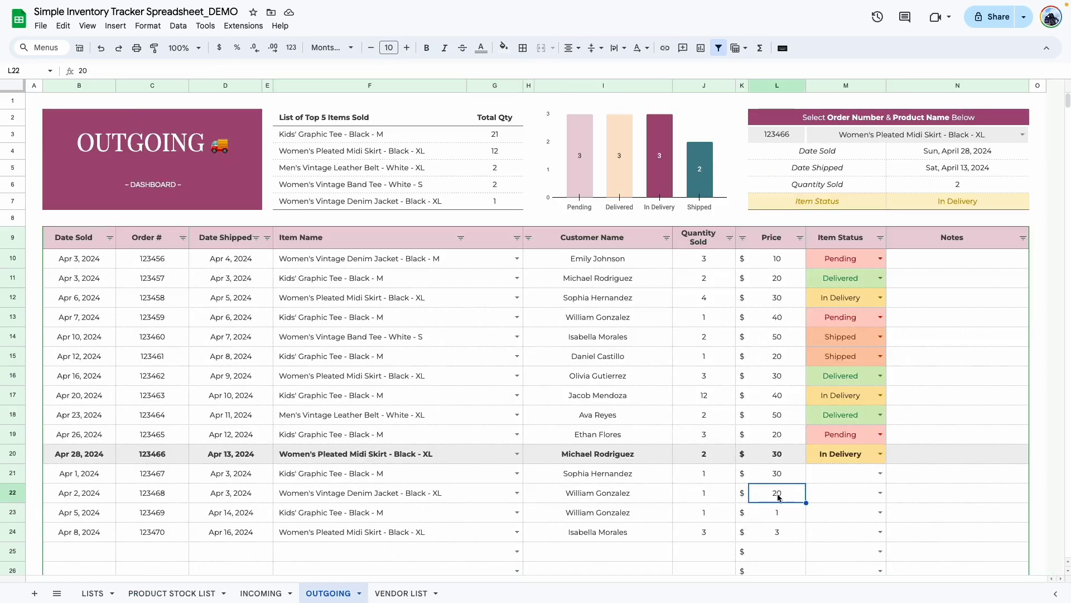
click(707, 497)
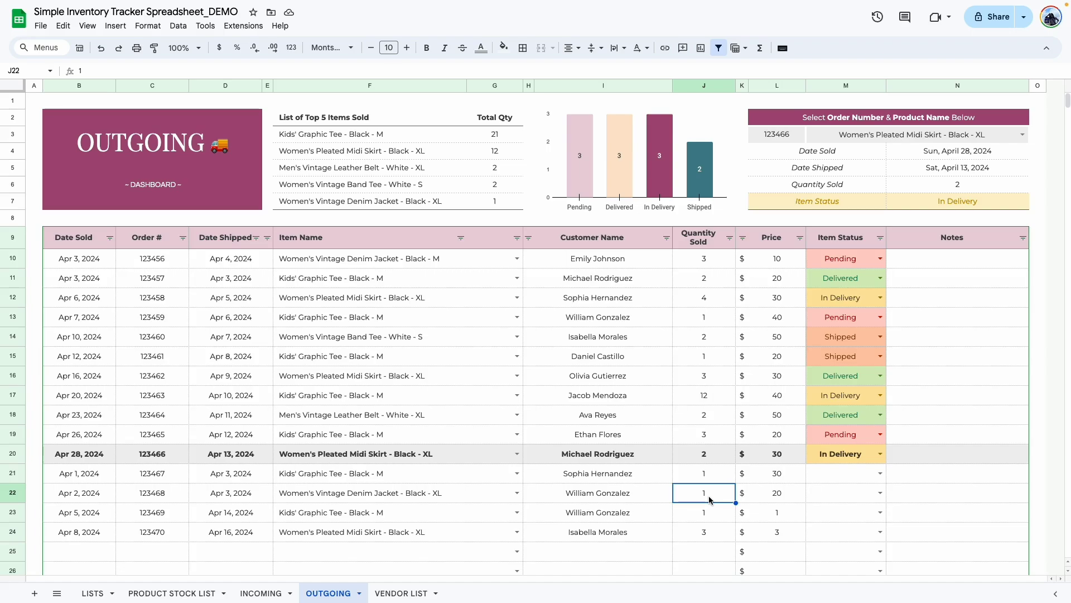
text(30)
key(Return)
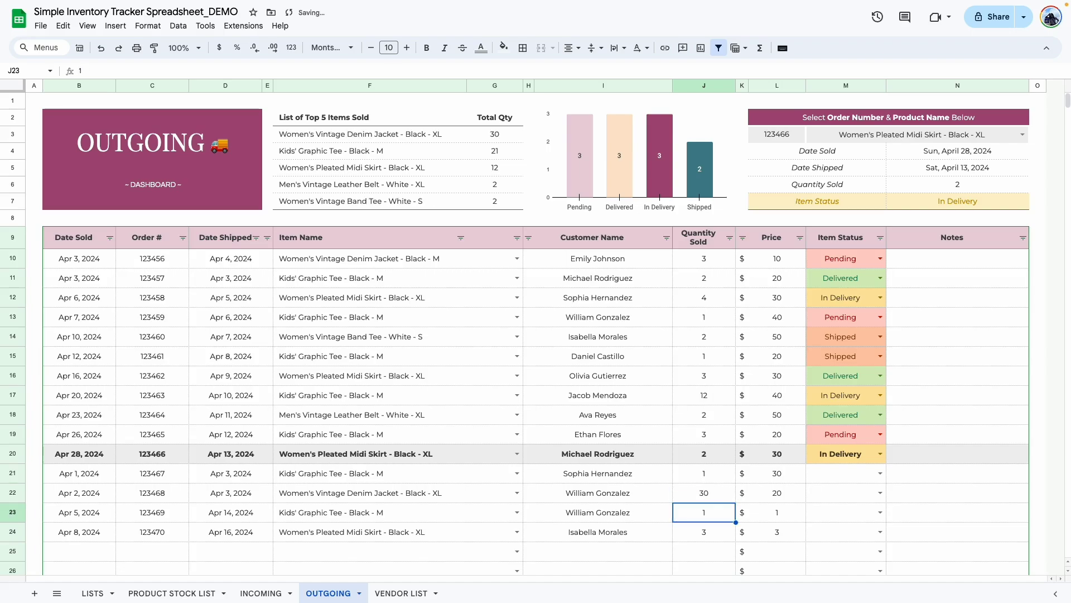
- Check the black XL Women's Vintage Denim Jacket's quantity on hand and the Stock Status column on the PRODUCT STOCK LIST sheet
click(171, 593)
click(760, 307)
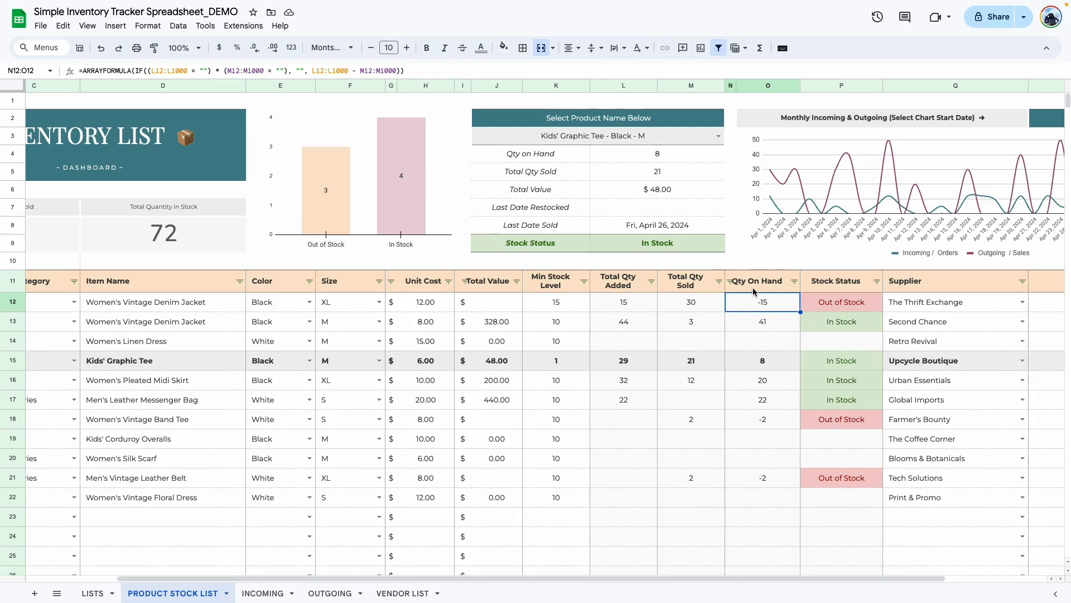
click(832, 299)
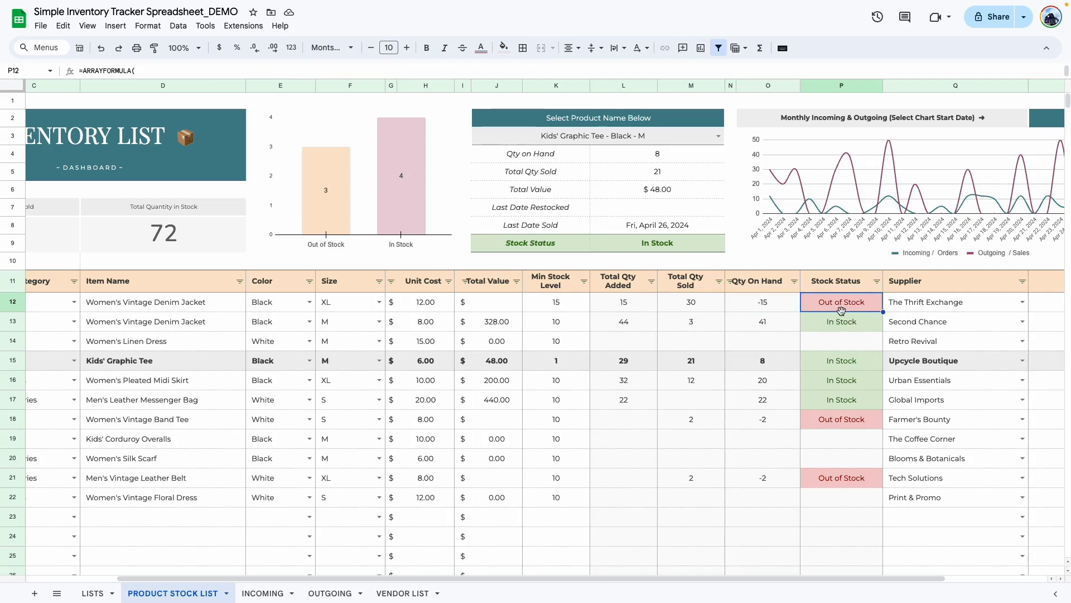
drag(846, 311, 842, 479)
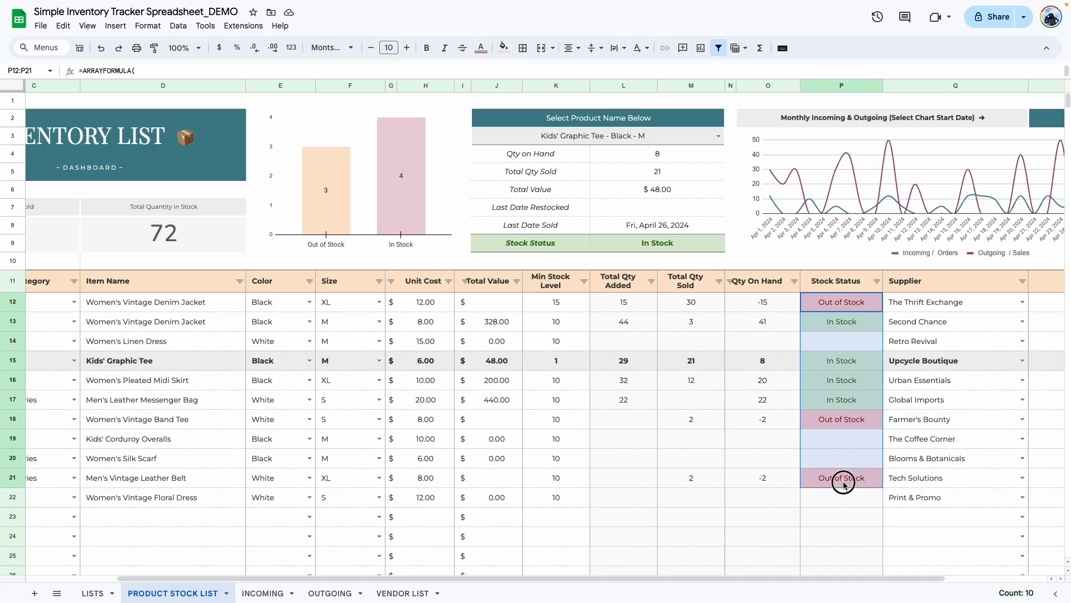
click(708, 518)
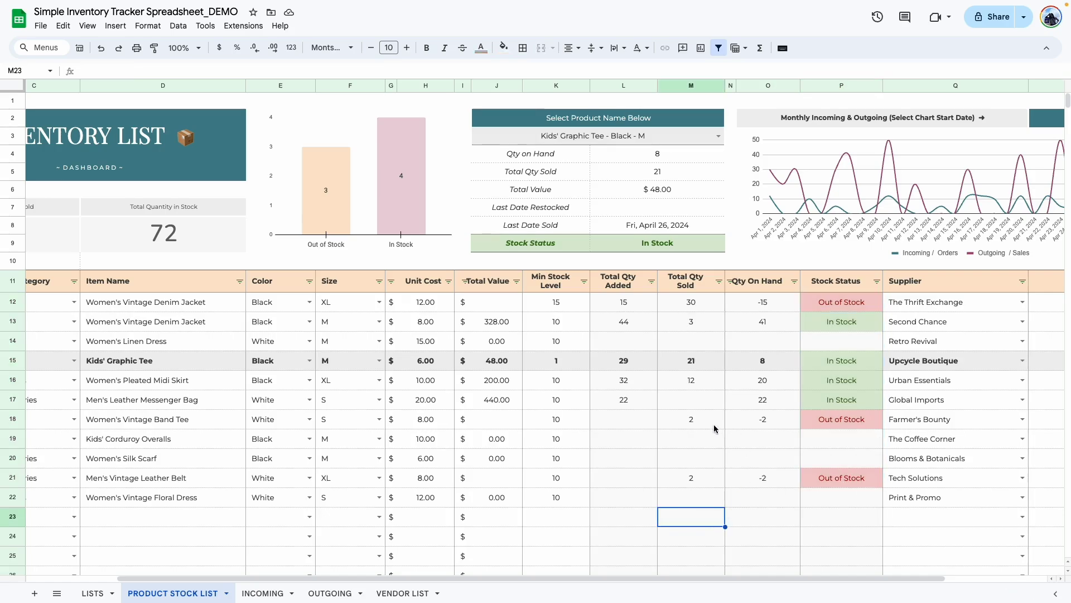
- Compare the quantity on hand with the stock status for the black XL and black M Women's Vintage Denim Jackets
drag(820, 305, 837, 335)
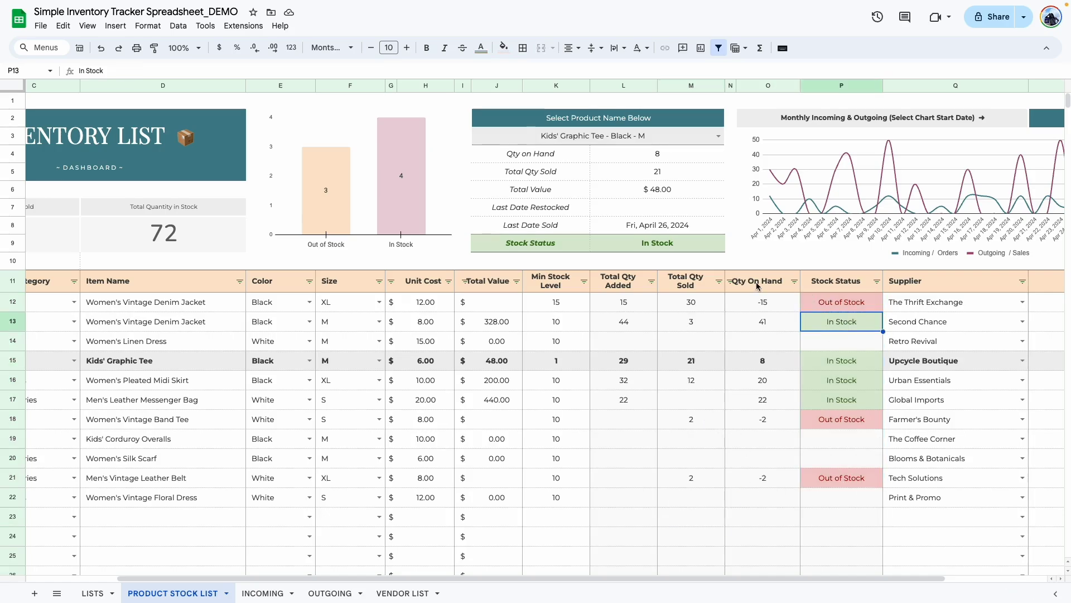
click(796, 311)
click(831, 309)
click(776, 311)
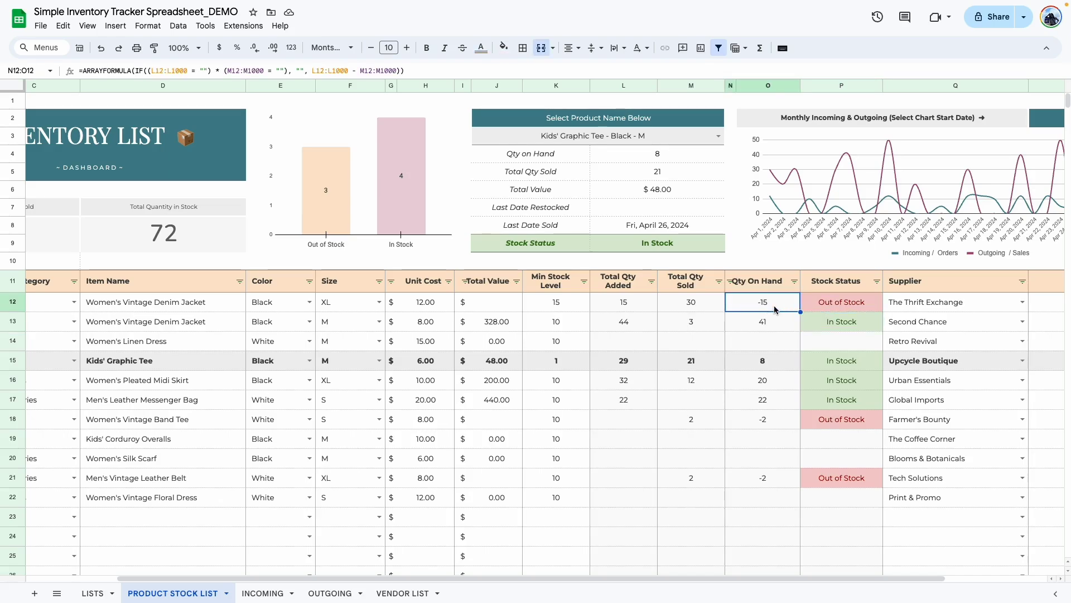
click(771, 329)
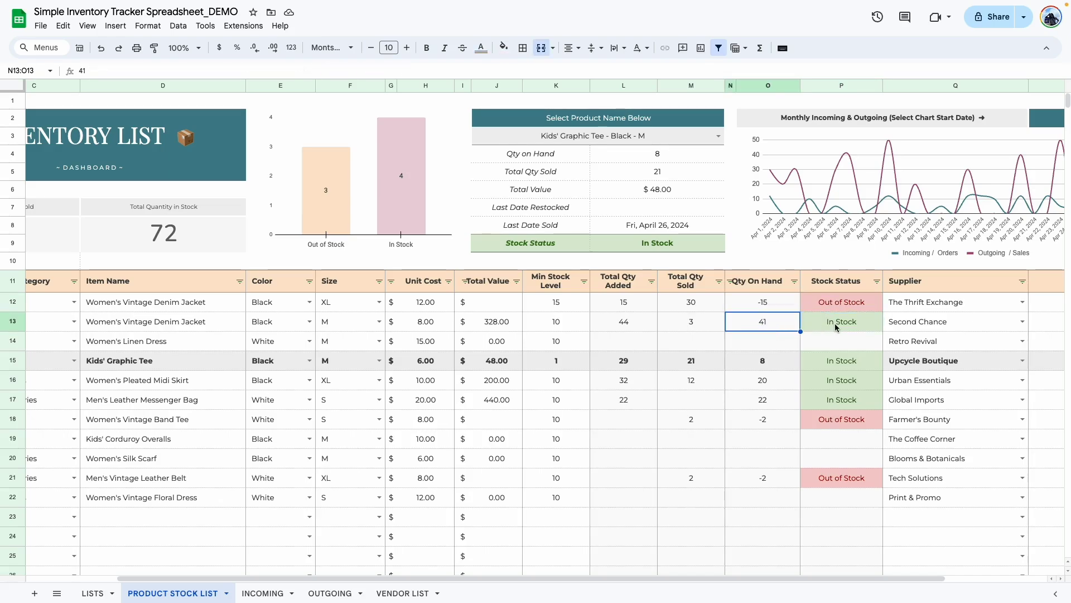
click(835, 327)
click(779, 331)
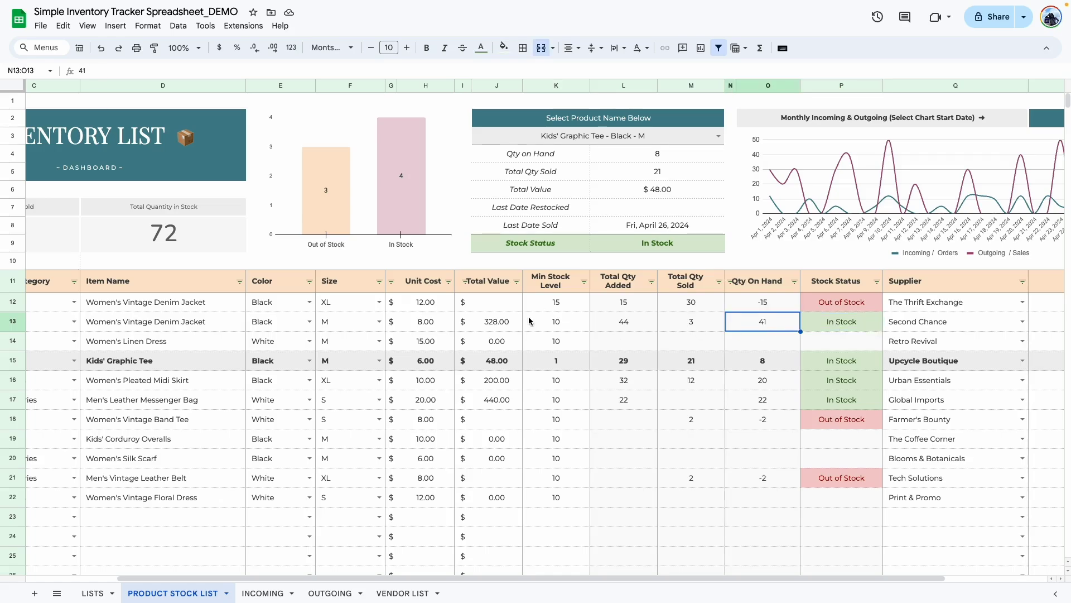
click(835, 327)
- Set the minimum stock level of the black M Women's Vintage Denim Jacket to 50 and check its quantity on hand and stock status
click(567, 330)
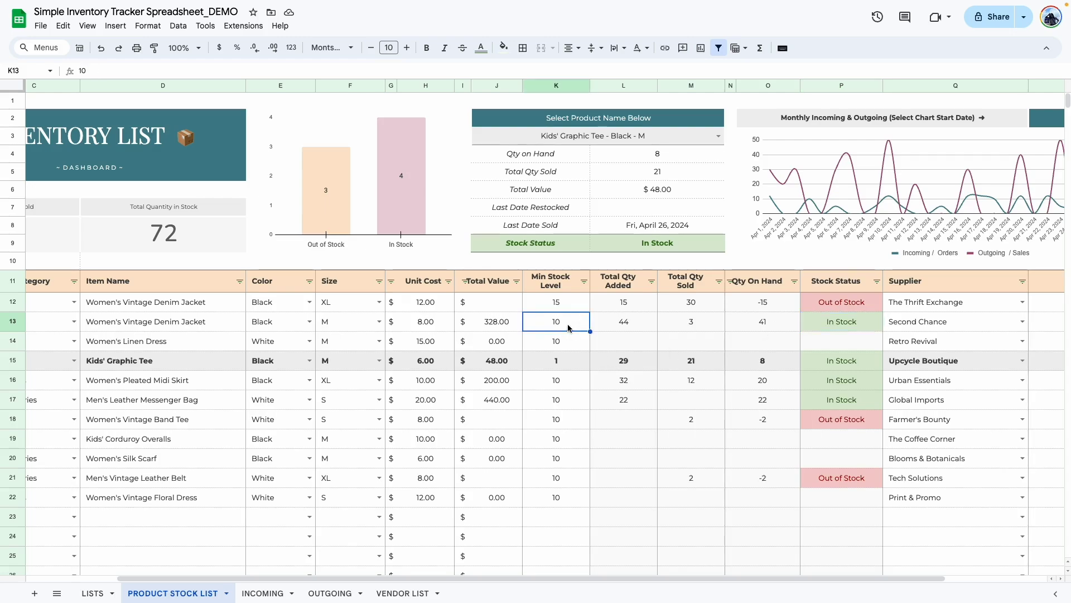
text(50)
key(Return)
click(614, 409)
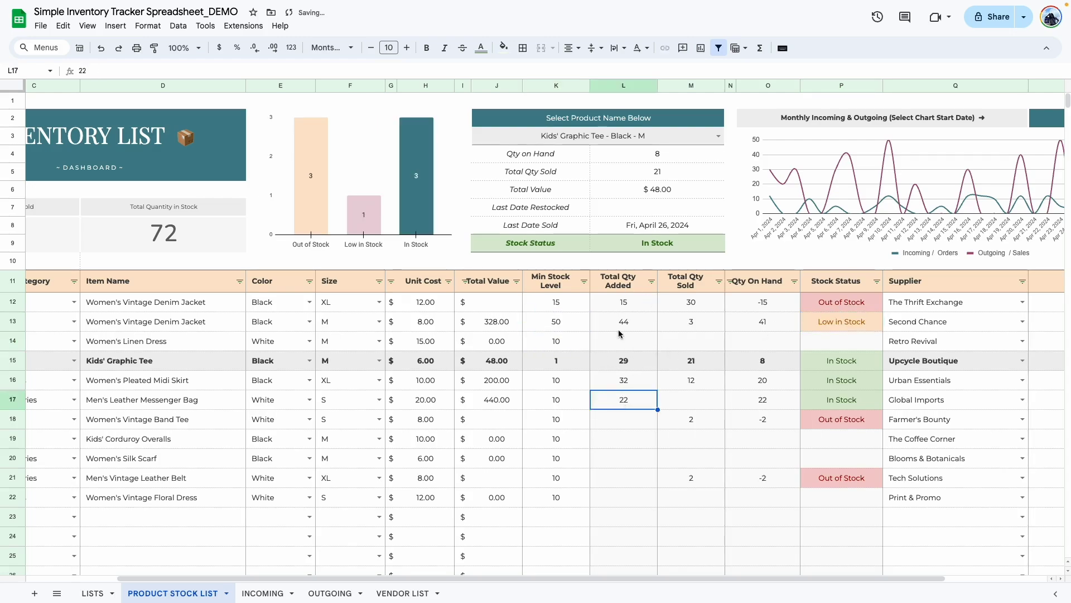
click(748, 323)
click(839, 324)
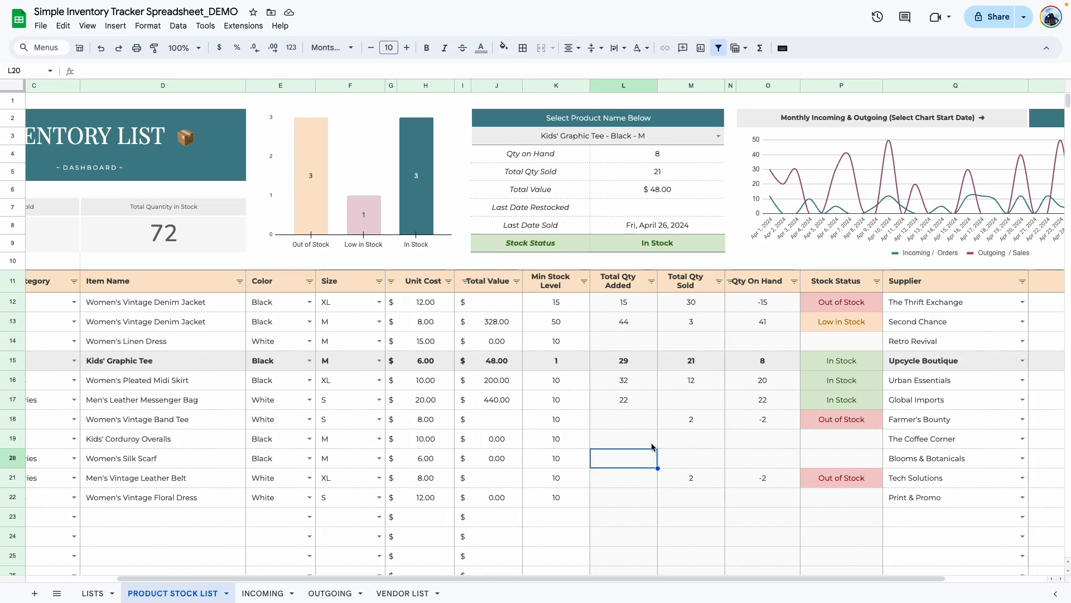
- Look up Women's Vintage Denim Jacket - Black - M in the inventory dashboard's product selector
scroll(653, 448, right, 3)
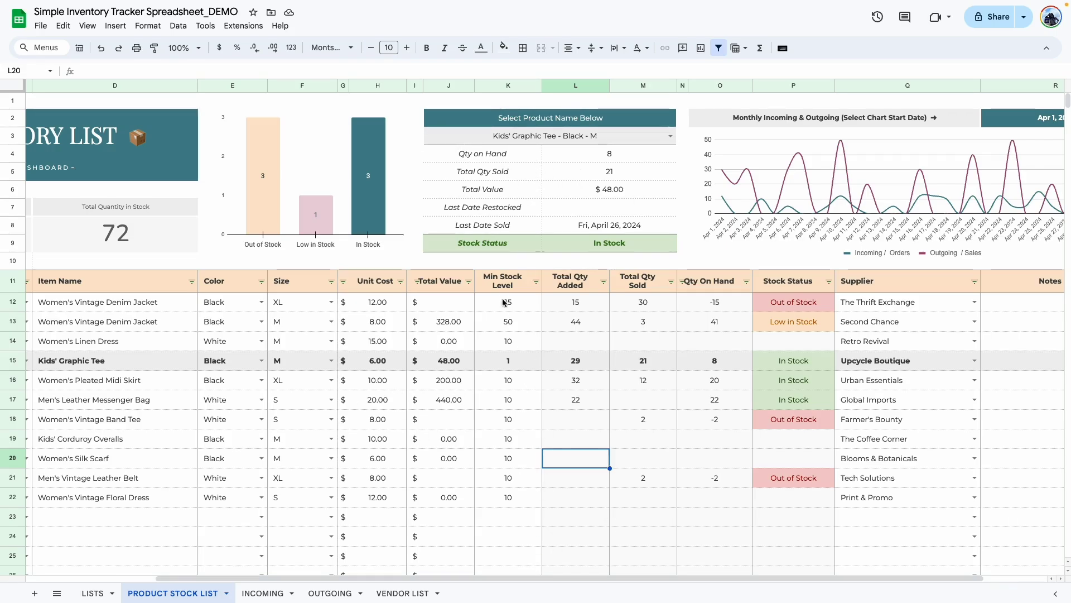
click(112, 326)
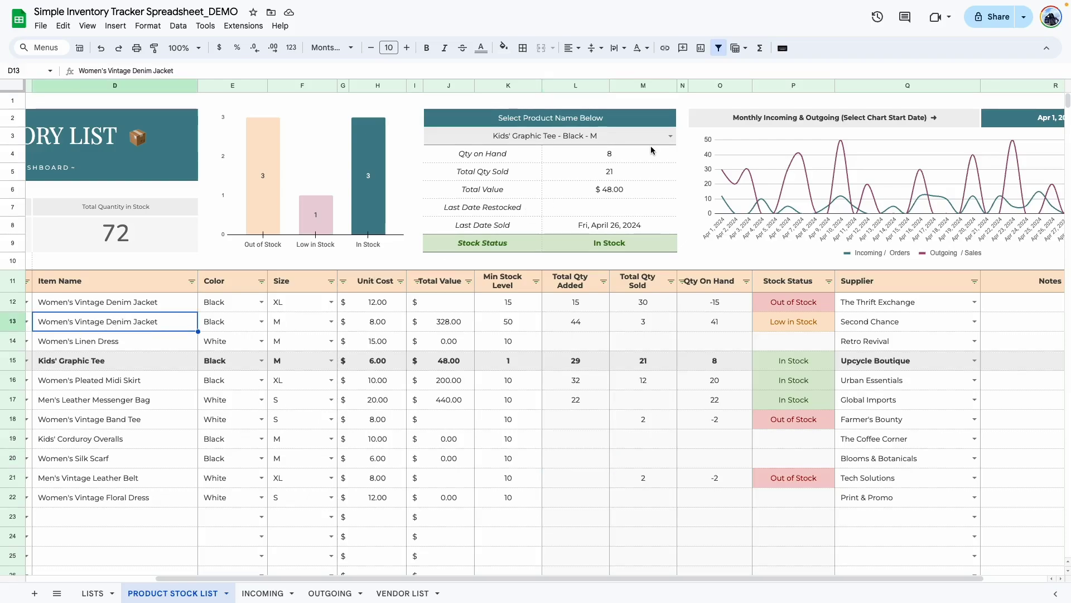
click(670, 136)
click(522, 168)
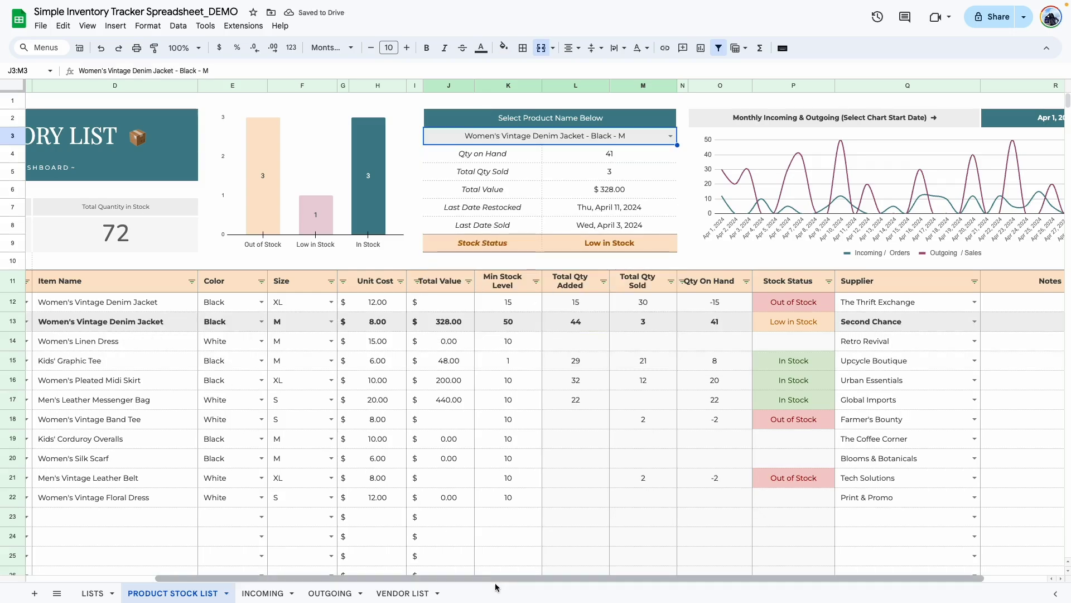
- Review the black M denim jacket's quantity on hand, quantity sold, total value, last restocked and sold dates, and stock status in the lookup
drag(497, 579, 416, 578)
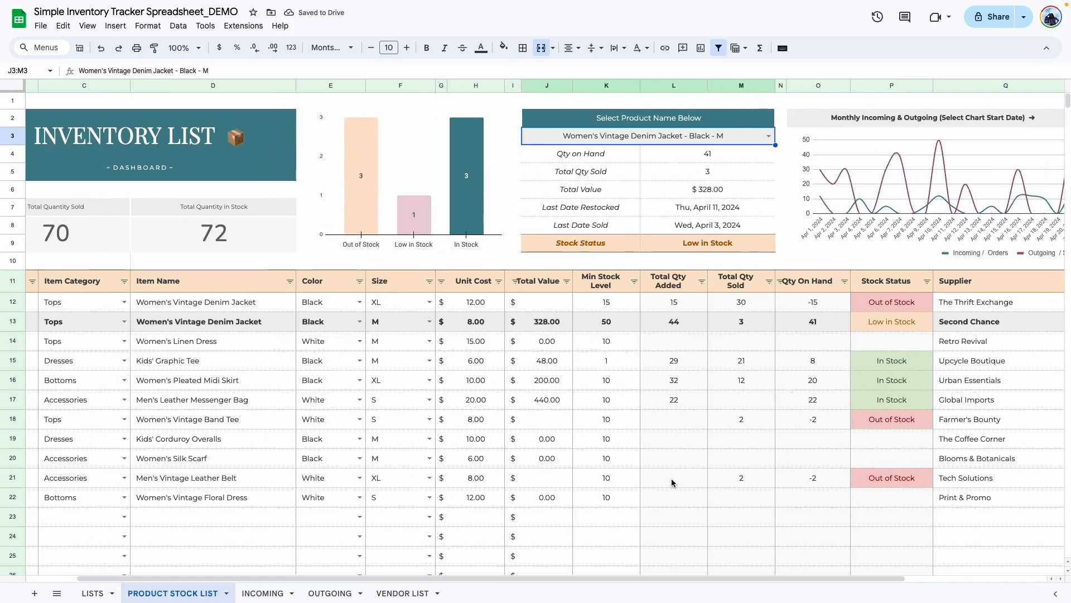
scroll(706, 162, right, 2)
click(702, 162)
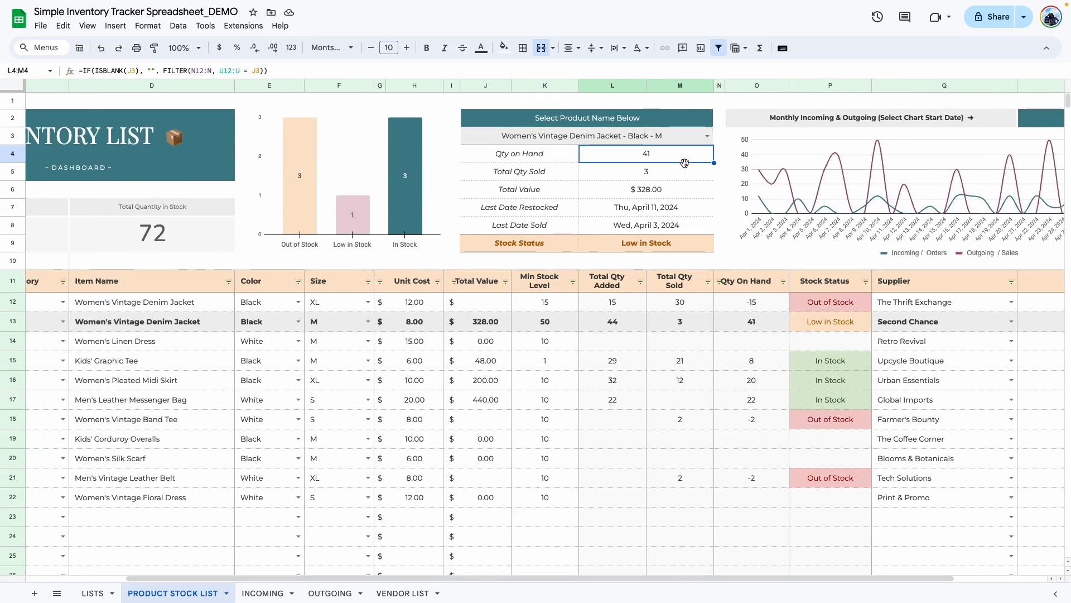
click(674, 176)
click(677, 191)
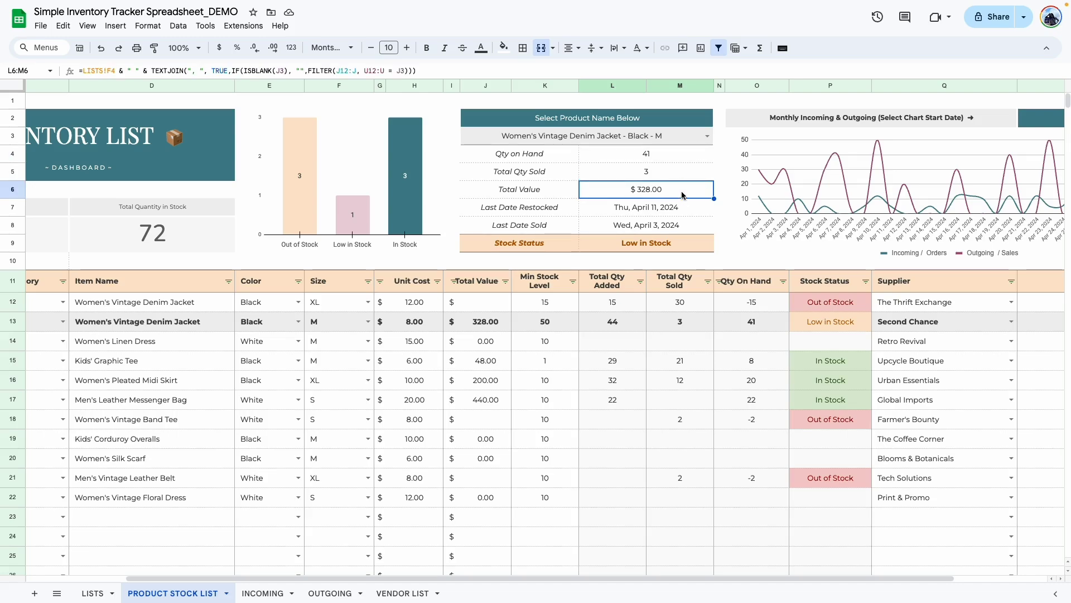
click(654, 213)
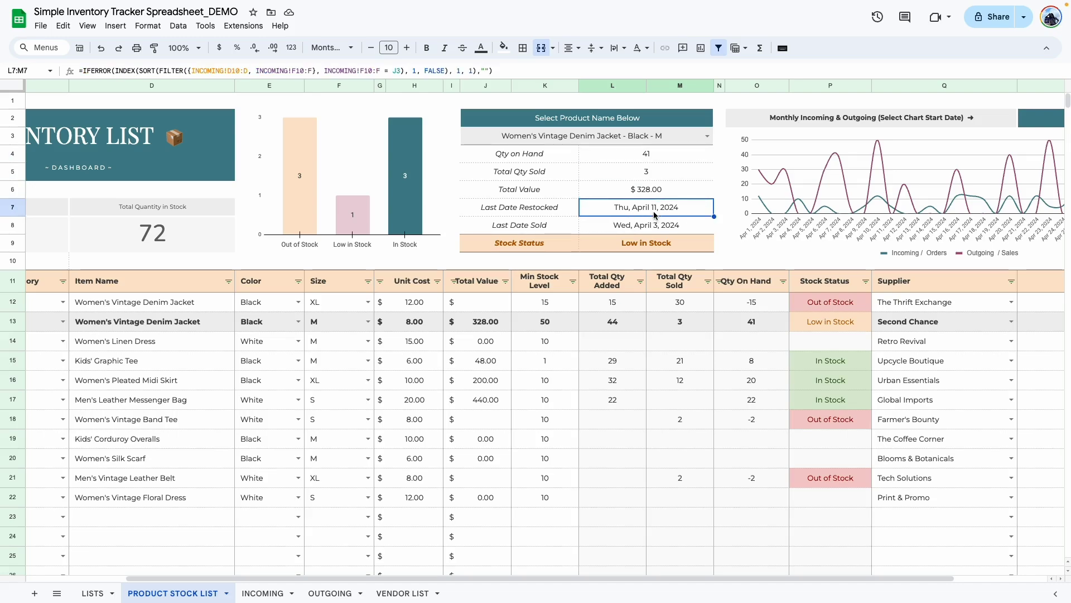
click(677, 229)
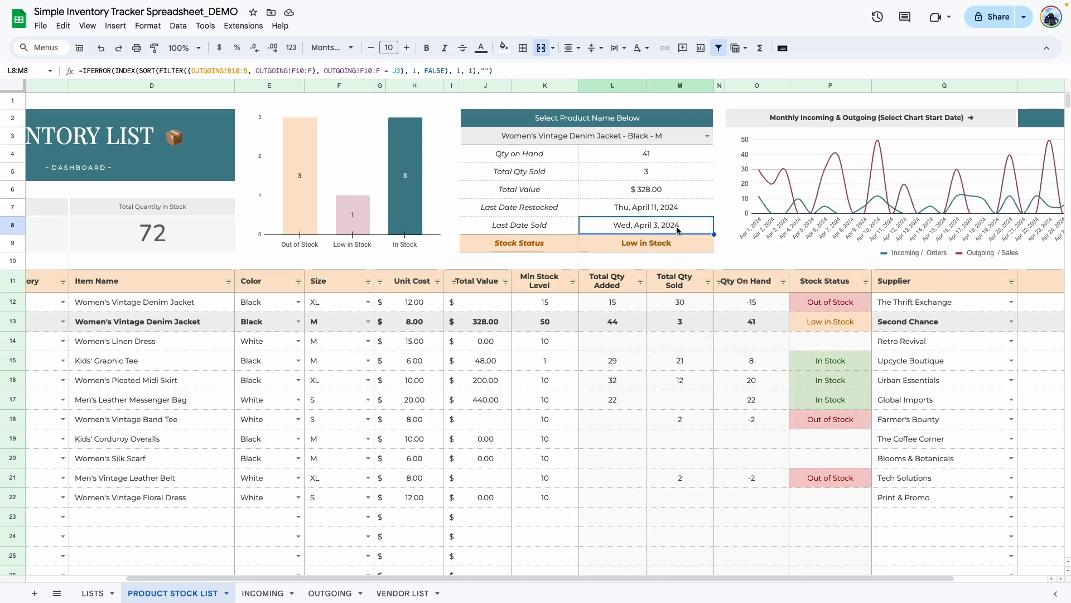
click(678, 244)
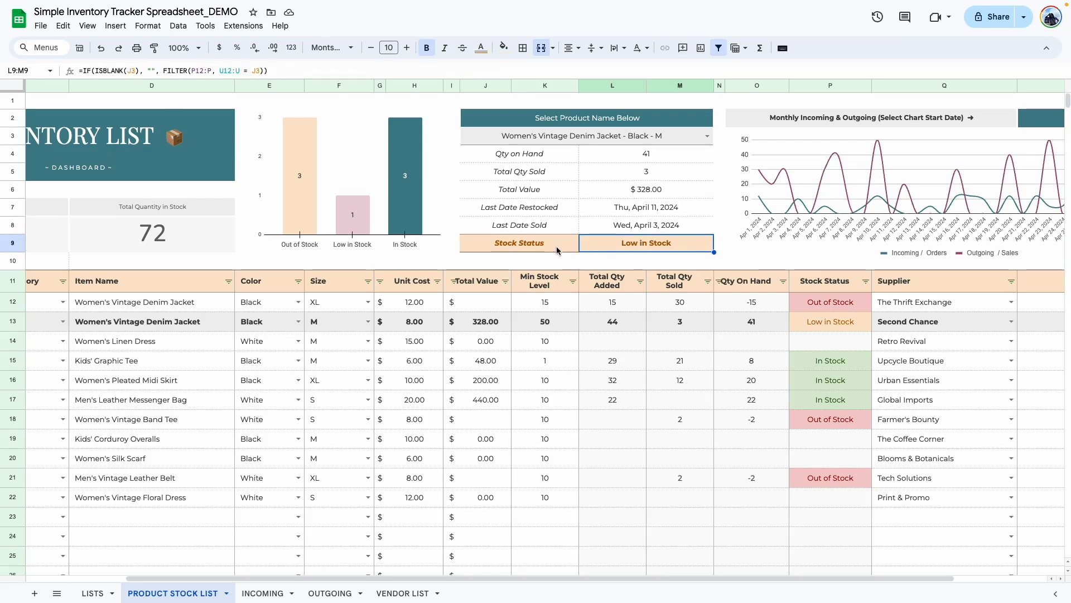
click(666, 442)
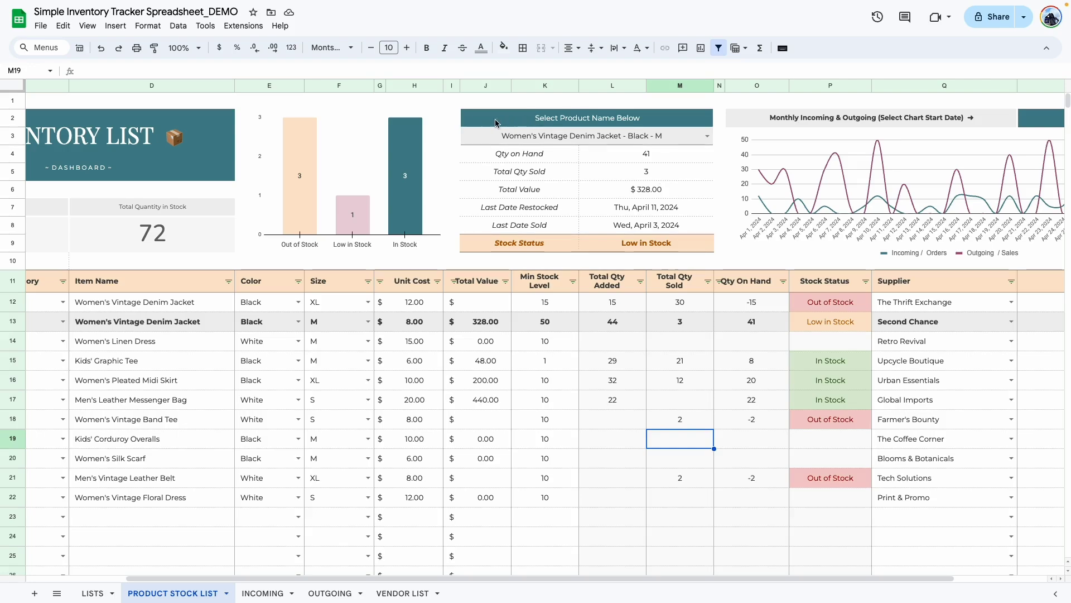
- Look up Women's Pleated Midi Skirt - Black - XL in the product selector and review its stock details
click(707, 136)
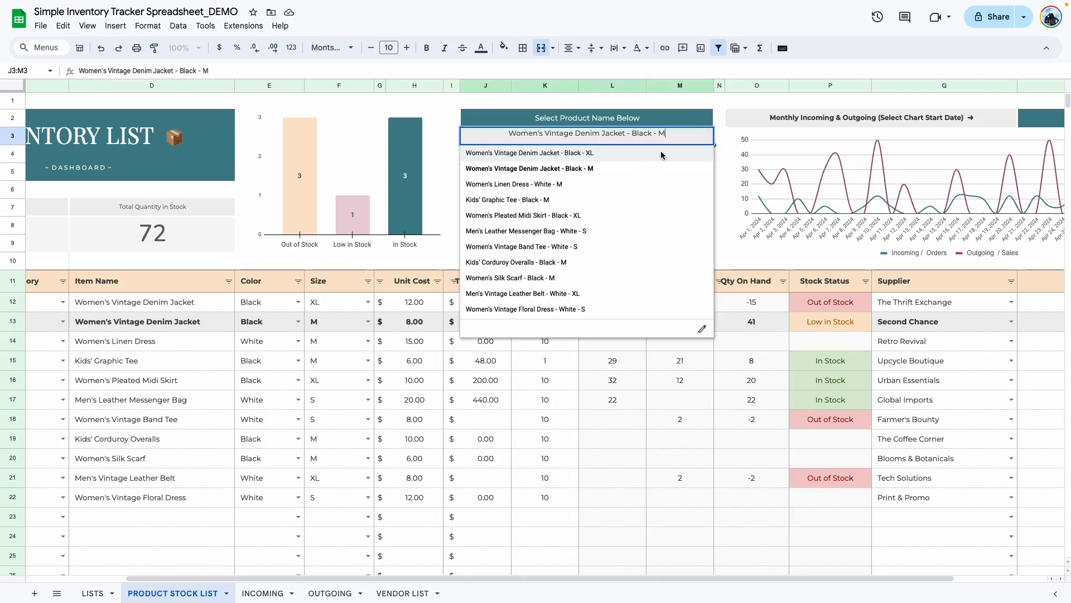
click(548, 216)
click(558, 163)
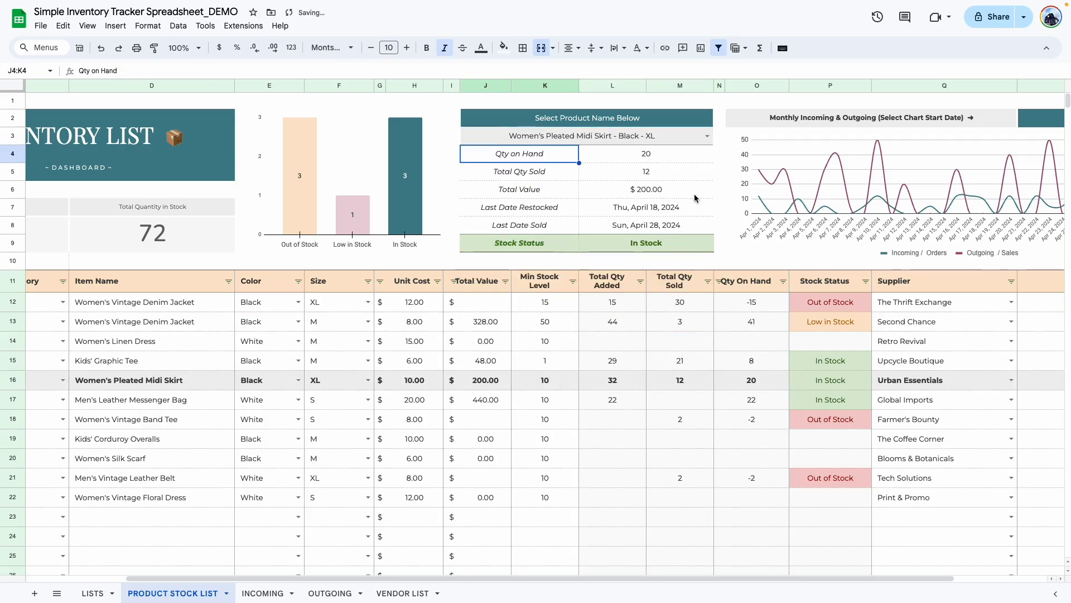
click(642, 189)
click(700, 225)
- Go to the LISTS sheet
key(alt+Up)
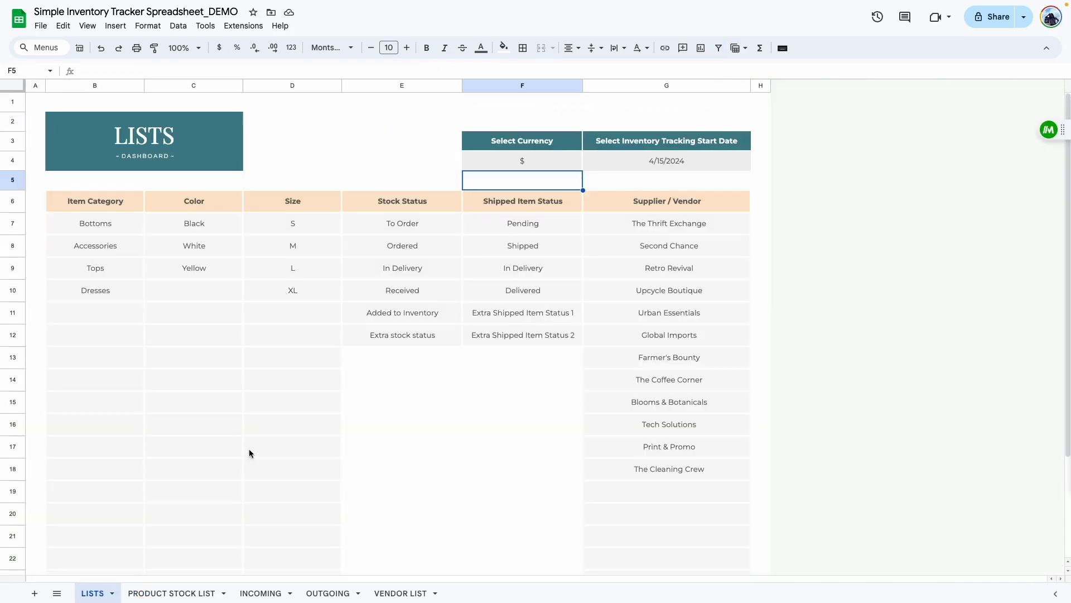